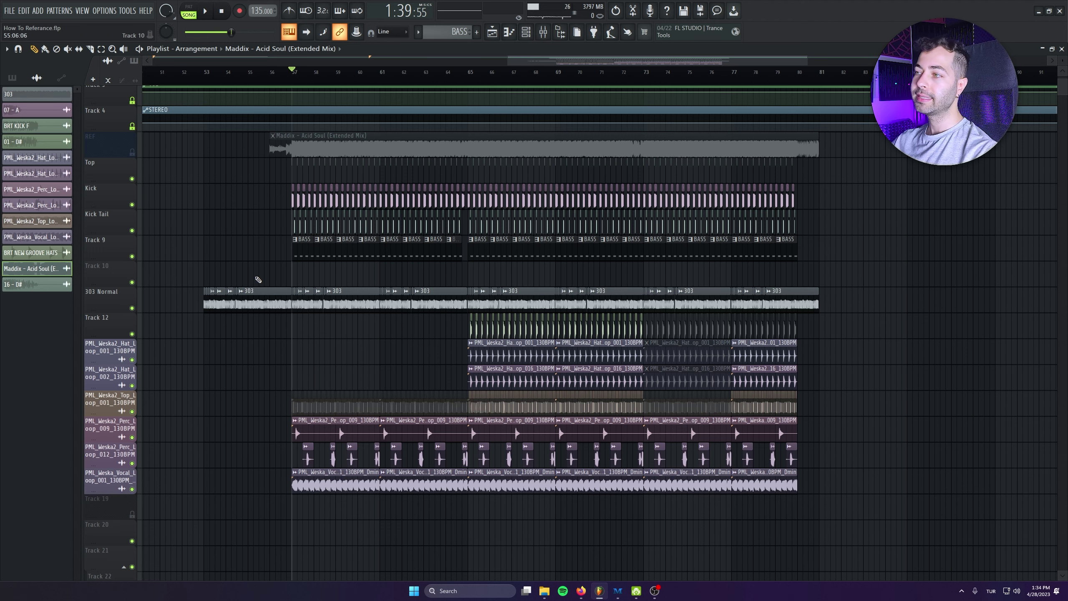
# Play the arrangement from bar 56 and adjust the system volume while listening.
pyautogui.click(270, 72)
pyautogui.press('space')
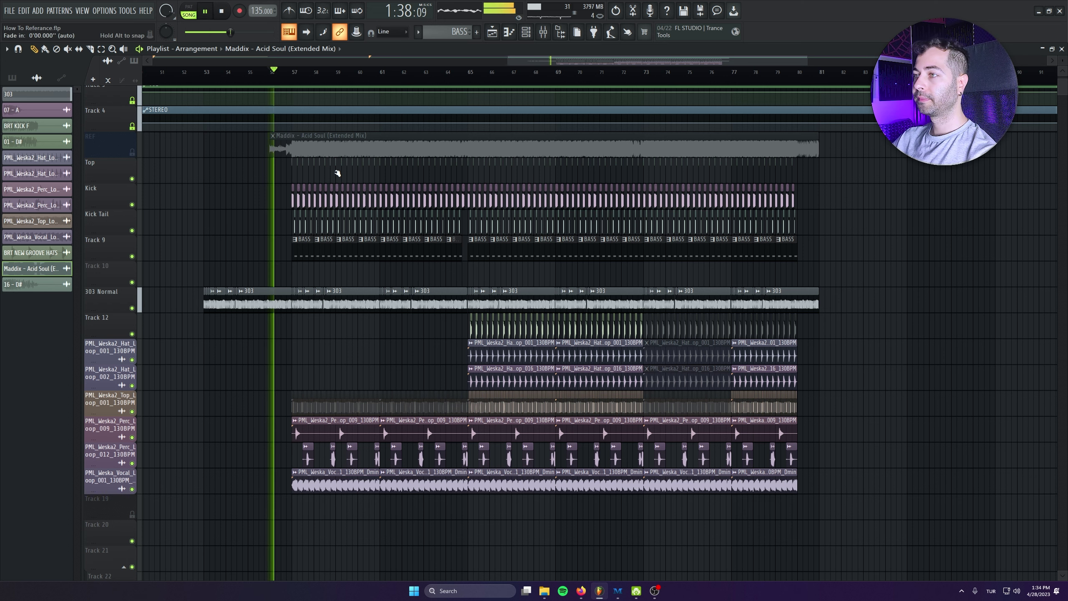
pyautogui.press('XF86AudioLowerVolume')
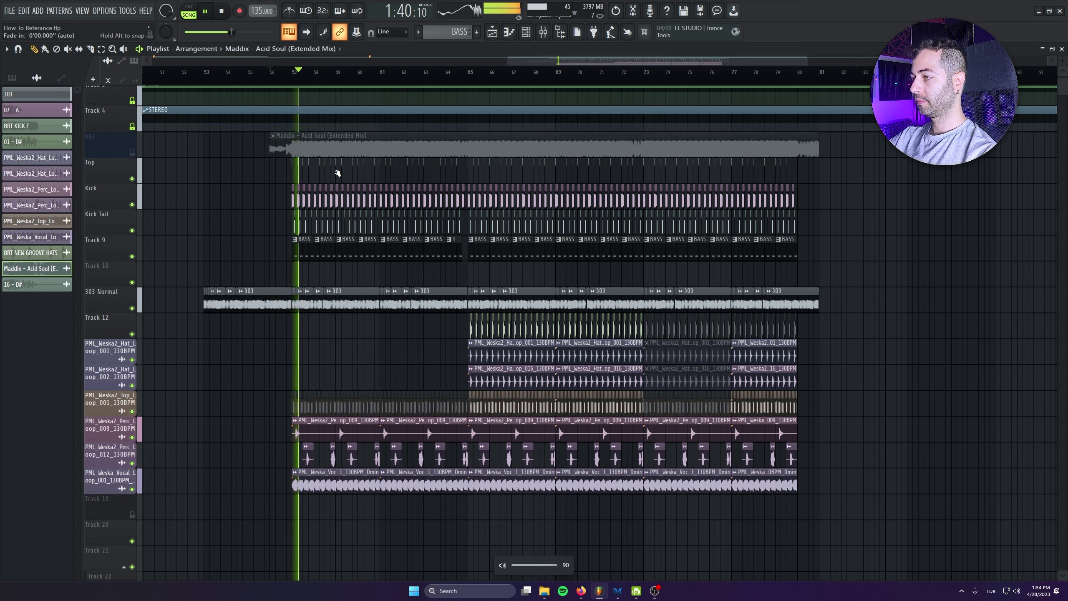
pyautogui.press('XF86AudioRaiseVolume')
pyautogui.press('XF86AudioRaiseVolume')
pyautogui.press('XF86AudioRaiseVolume')
pyautogui.press('XF86AudioRaiseVolume')
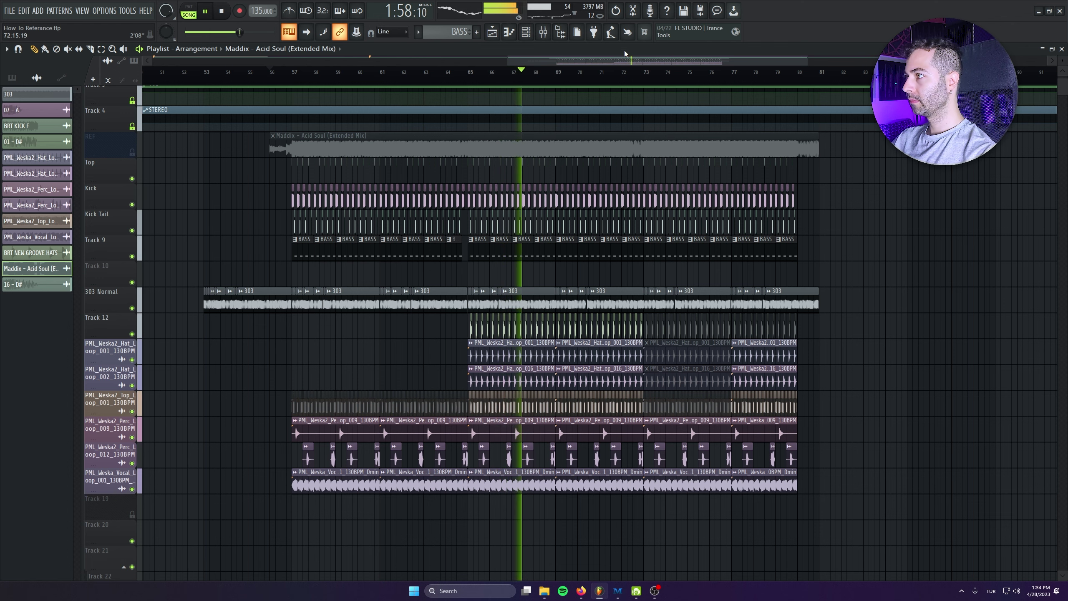
# Examine the Master track's frequency spectrum in SPAN during playback, stop the song, and close the analyzer and the mixer.
pyautogui.press('F9')
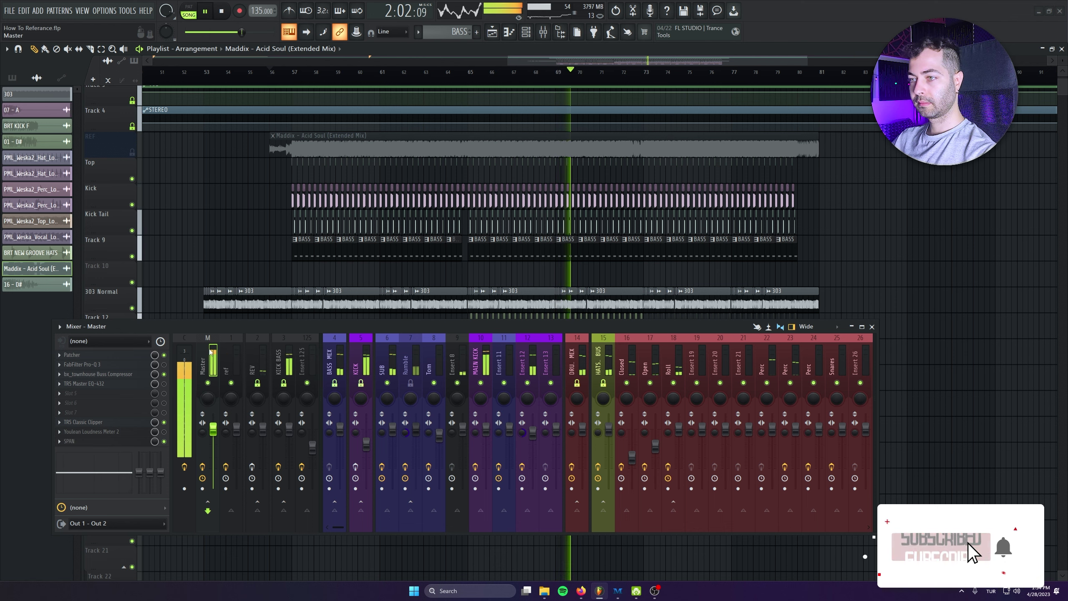
pyautogui.click(103, 442)
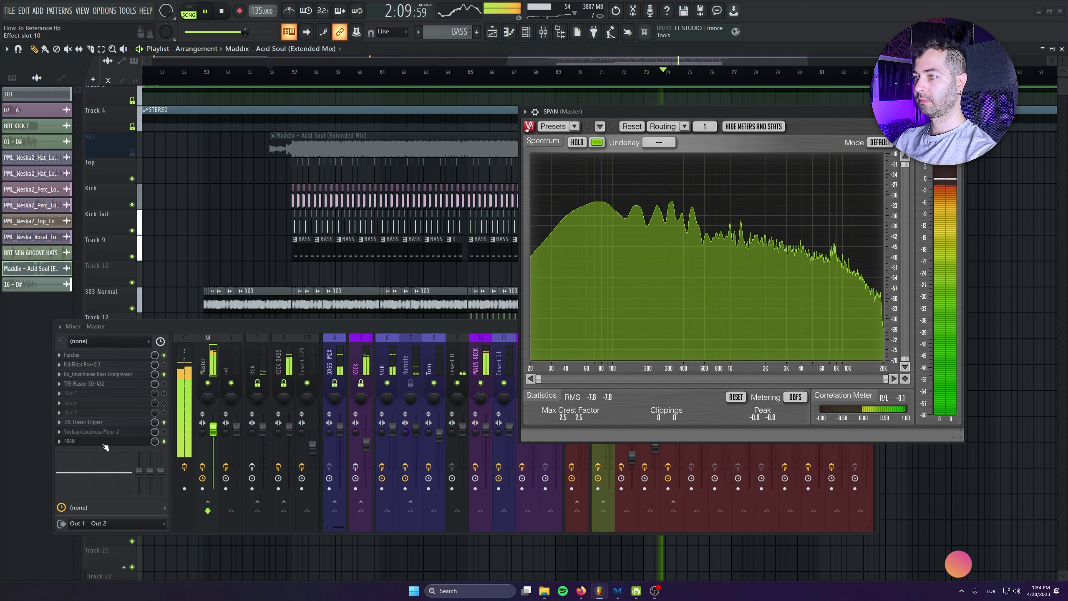
pyautogui.press('space')
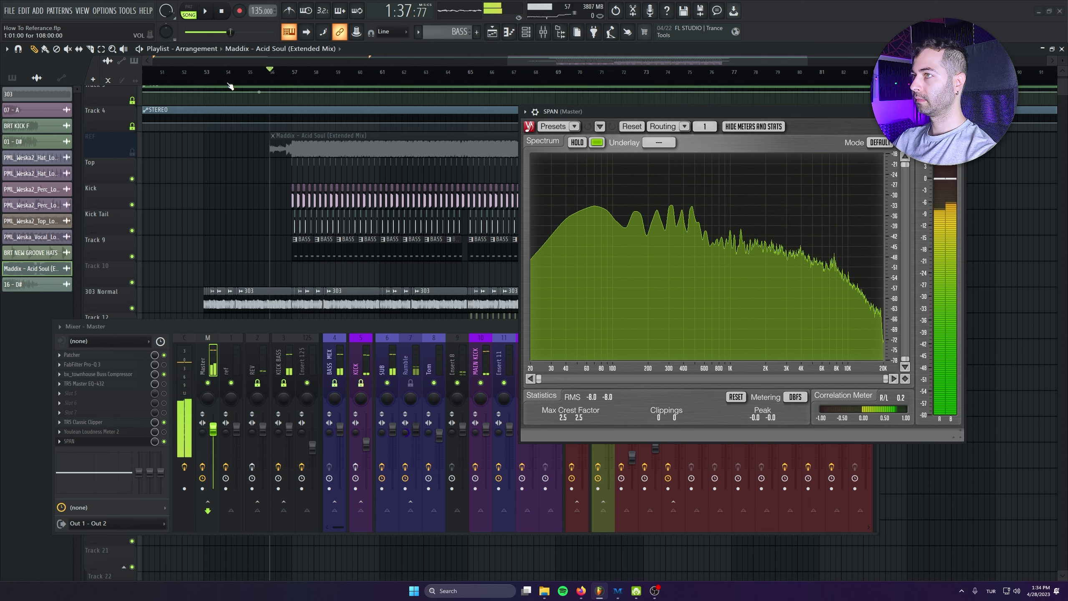
pyautogui.press('space')
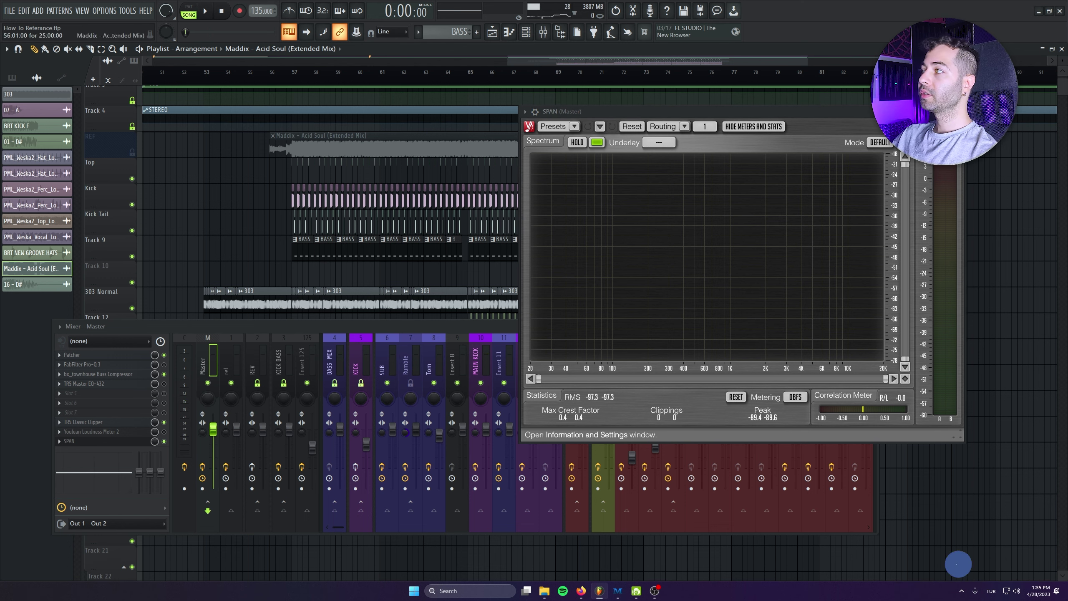
pyautogui.click(957, 112)
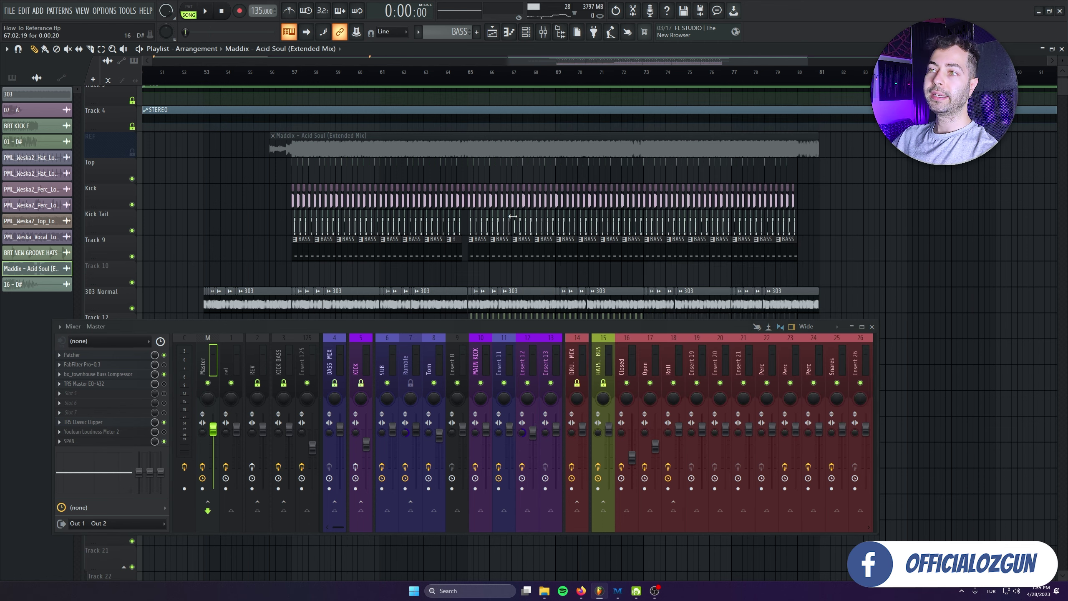
pyautogui.click(872, 327)
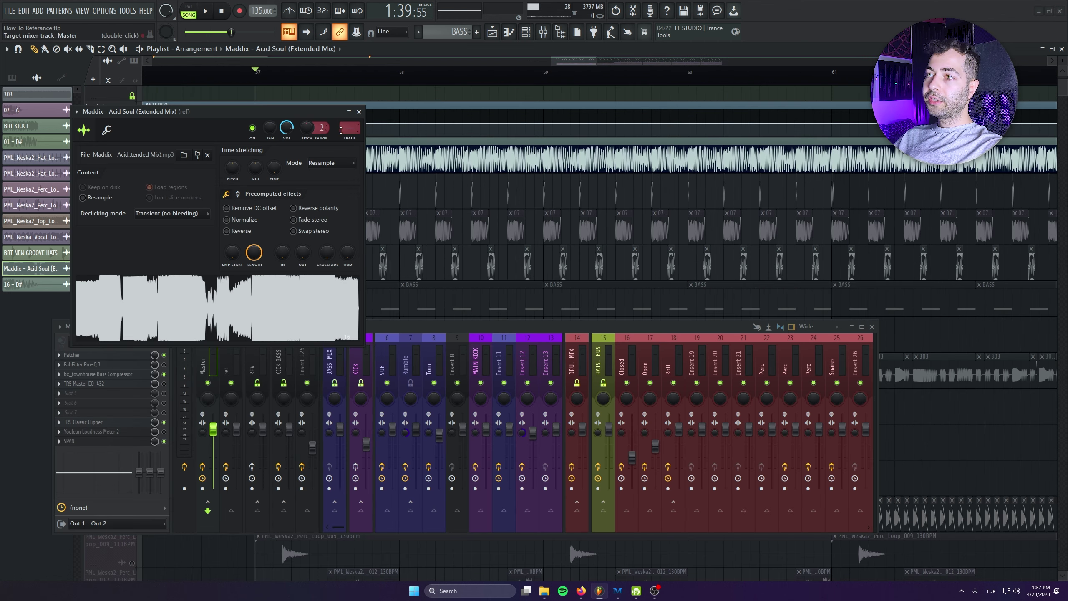
# Route the Maddix - Acid Soul sample to mixer track 1 and select that ref track in the mixer.
pyautogui.moveTo(336, 119); pyautogui.dragTo(612, 122)
pyautogui.scroll(1, 498, 141)
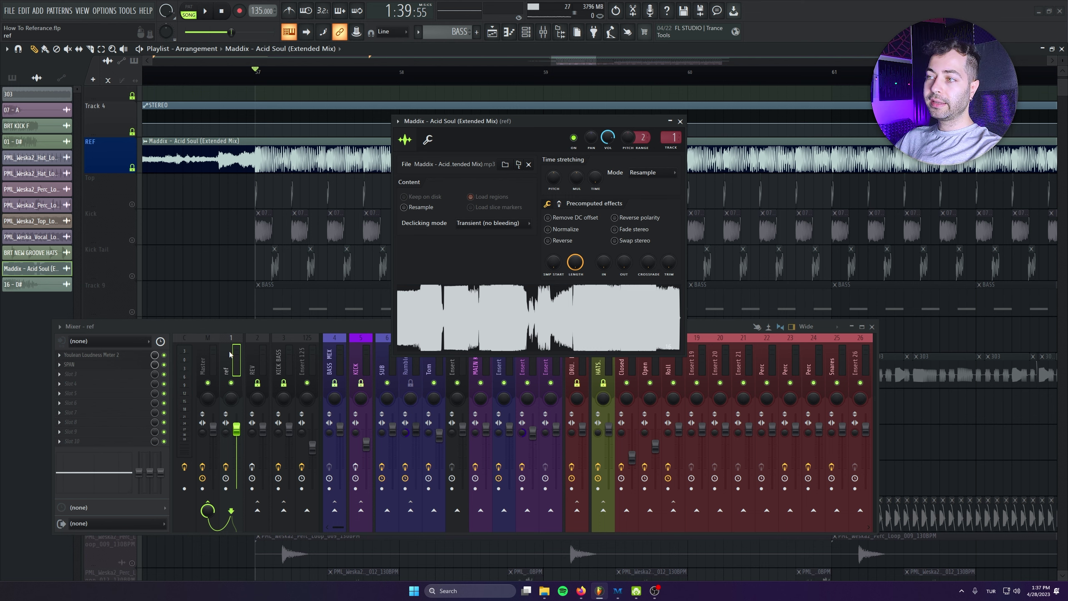
pyautogui.click(229, 355)
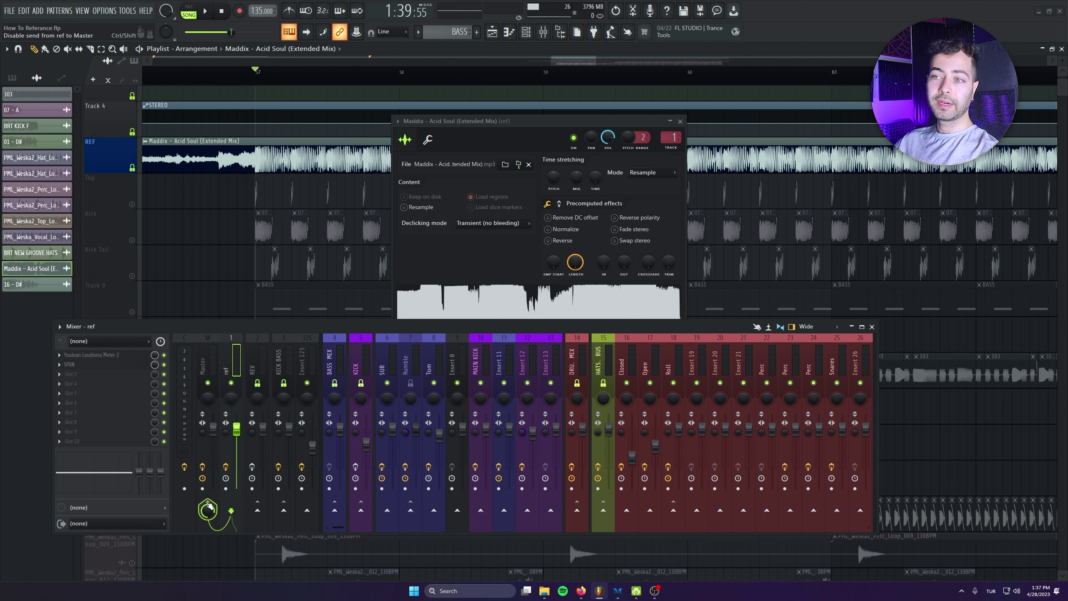
# Inspect the bx_townhouse Buss Compressor and the TRS Classic Clipper on the Master track, closing each plugin.
pyautogui.click(208, 498)
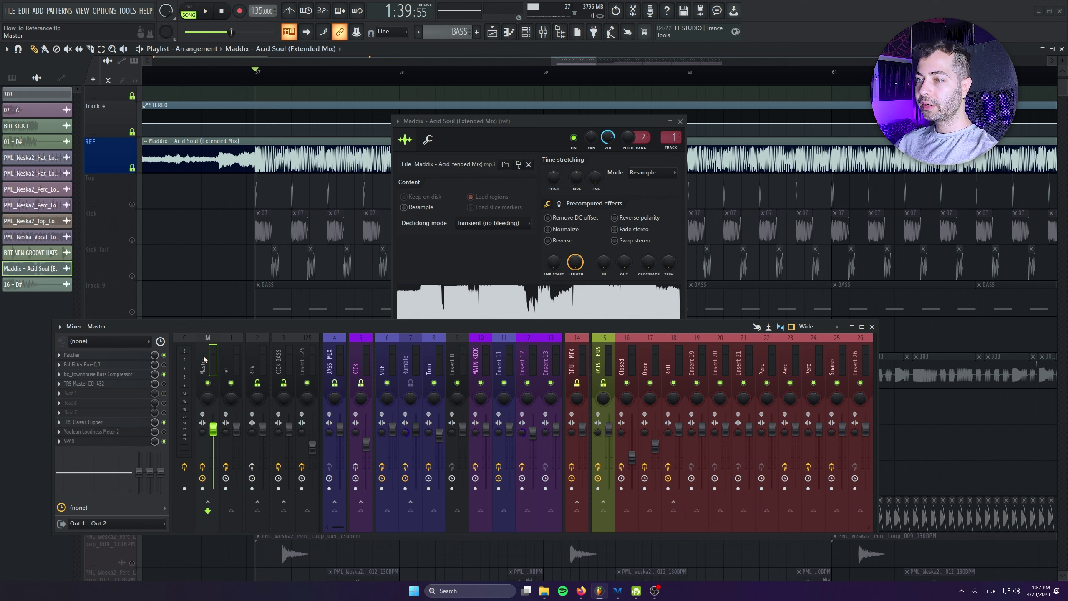
pyautogui.click(120, 374)
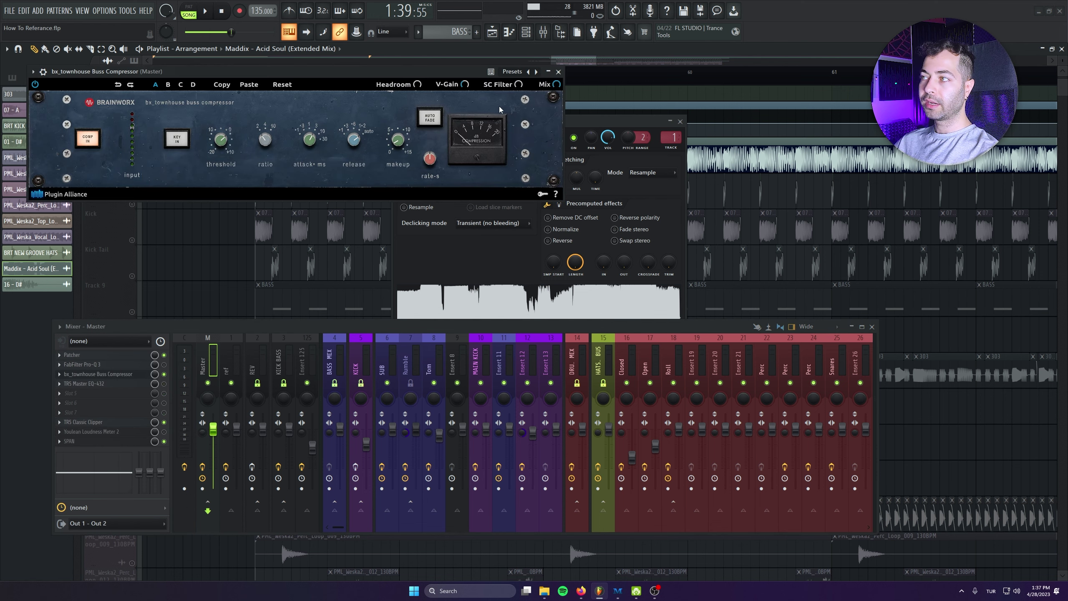
pyautogui.click(559, 72)
pyautogui.click(105, 421)
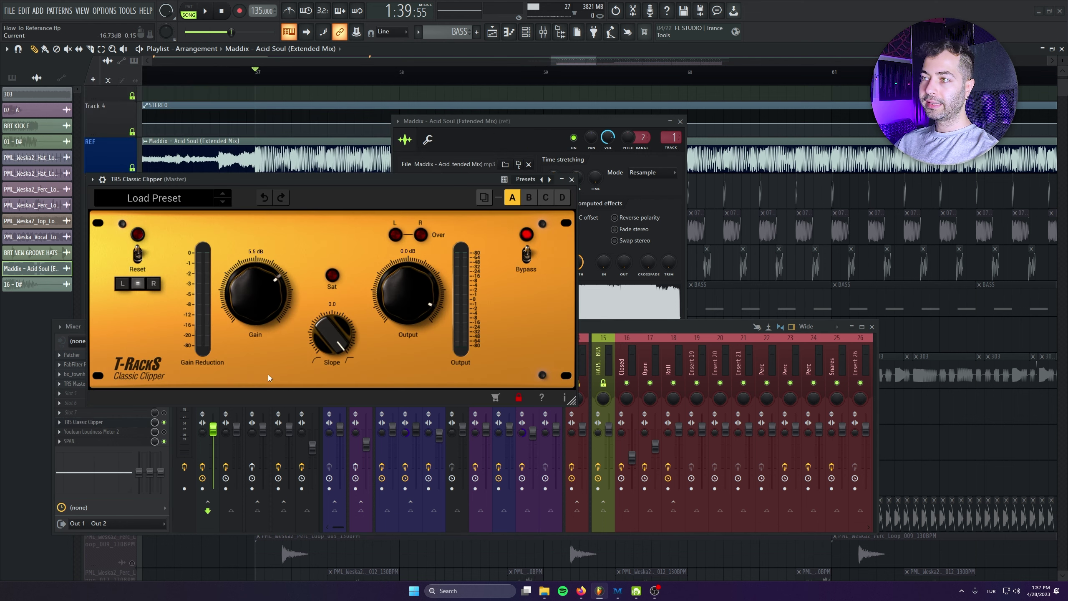
pyautogui.click(571, 179)
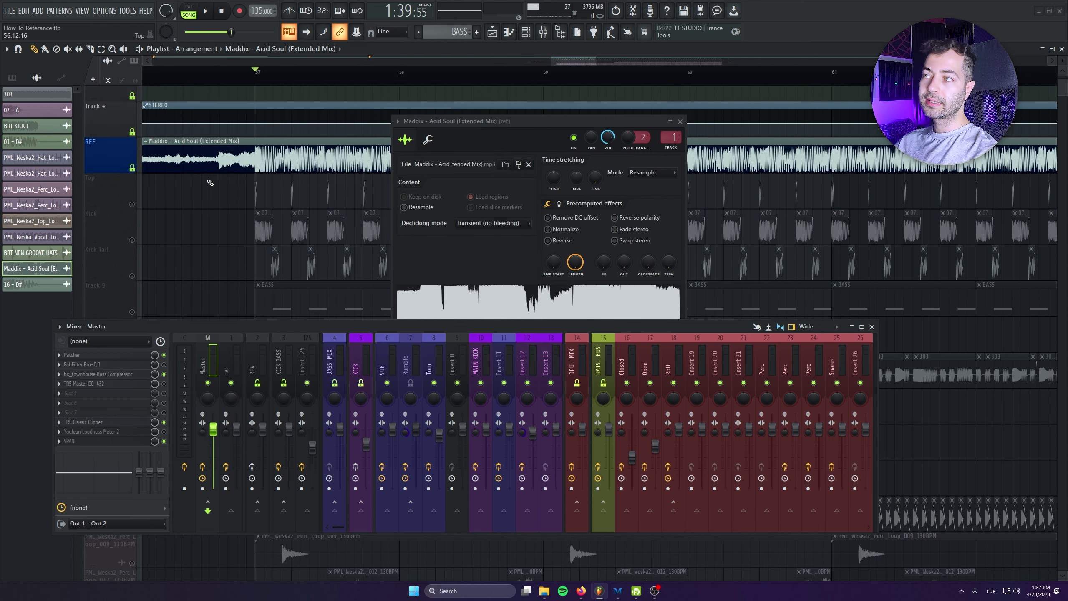
# Disable the ref track's send to Master and set its audio output to Out 1 - Out 2.
pyautogui.click(228, 366)
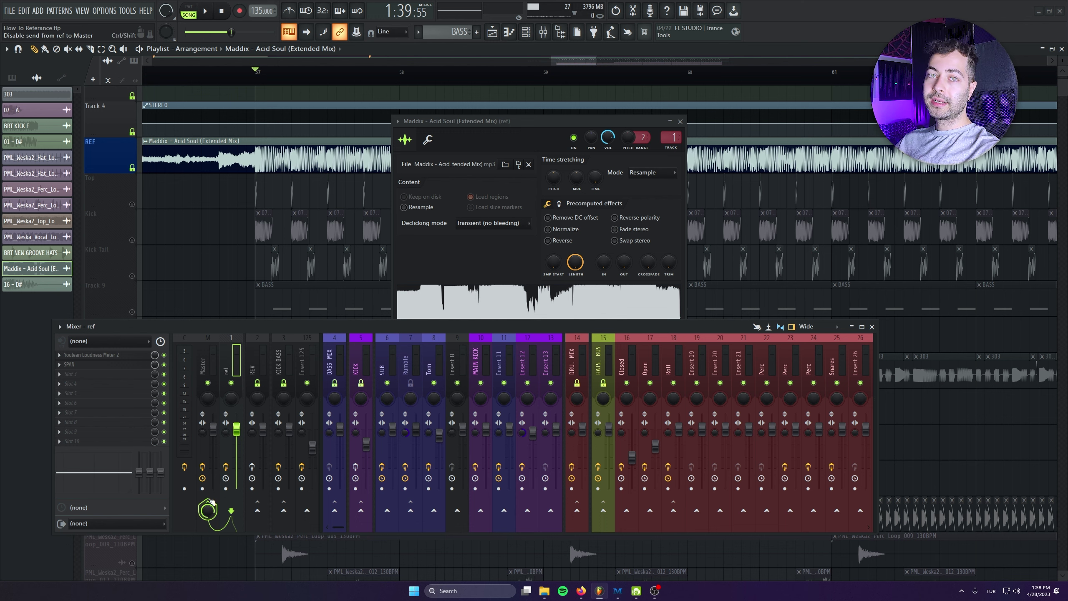
pyautogui.click(210, 503)
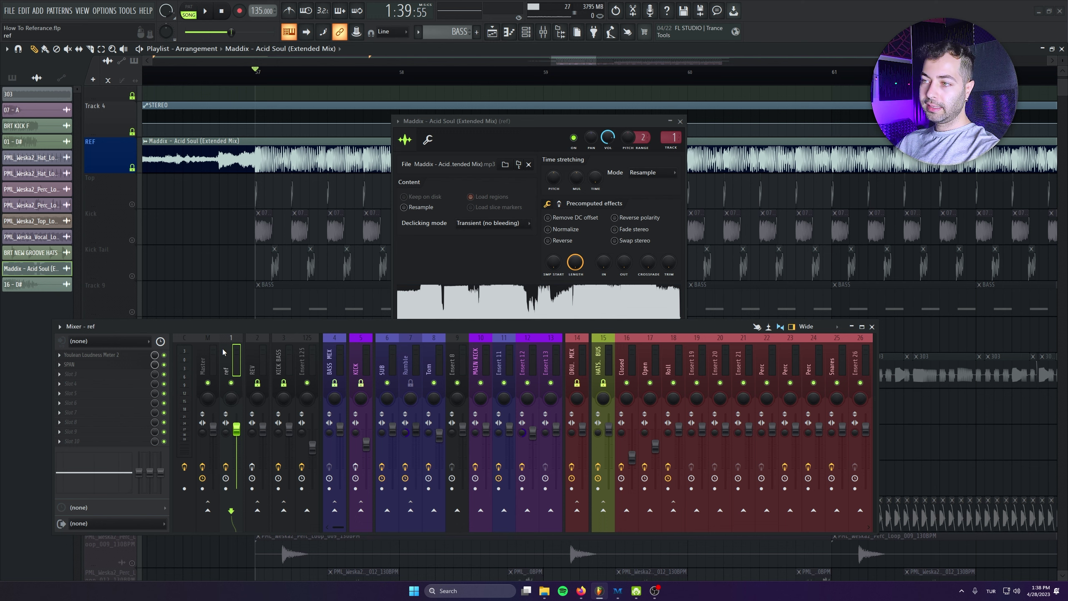
pyautogui.click(86, 527)
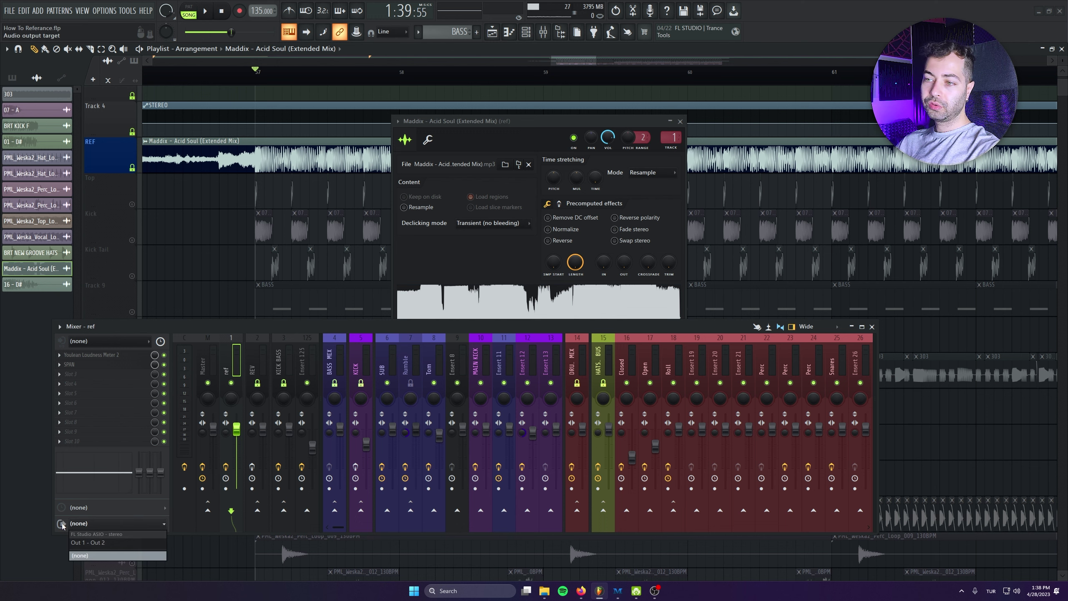
pyautogui.click(89, 543)
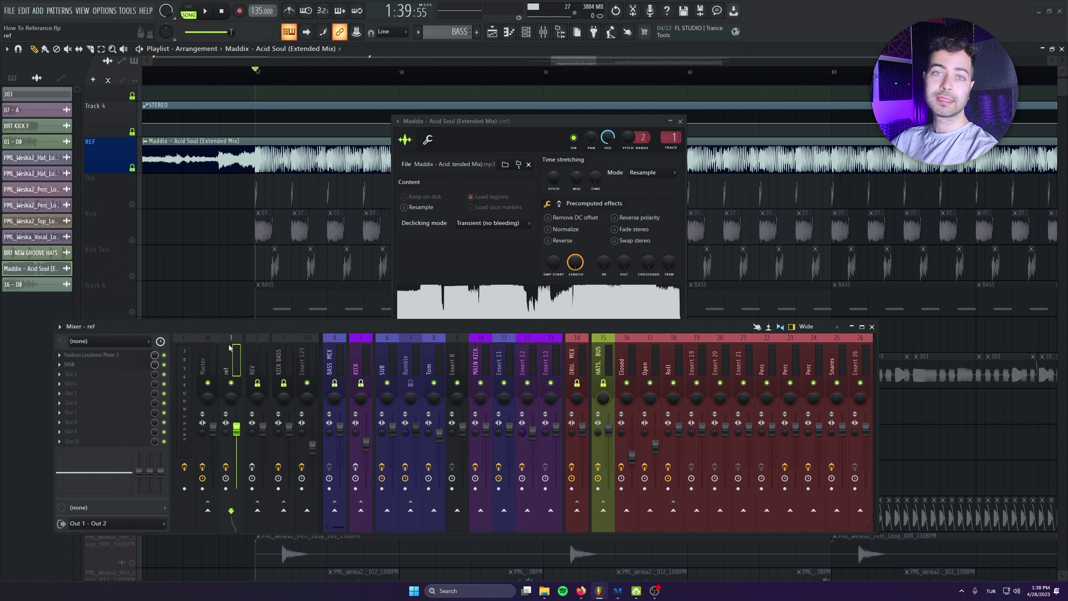
# Reset the ref track's audio output to (none), restore its send to Master, and briefly play the reference.
pyautogui.click(150, 523)
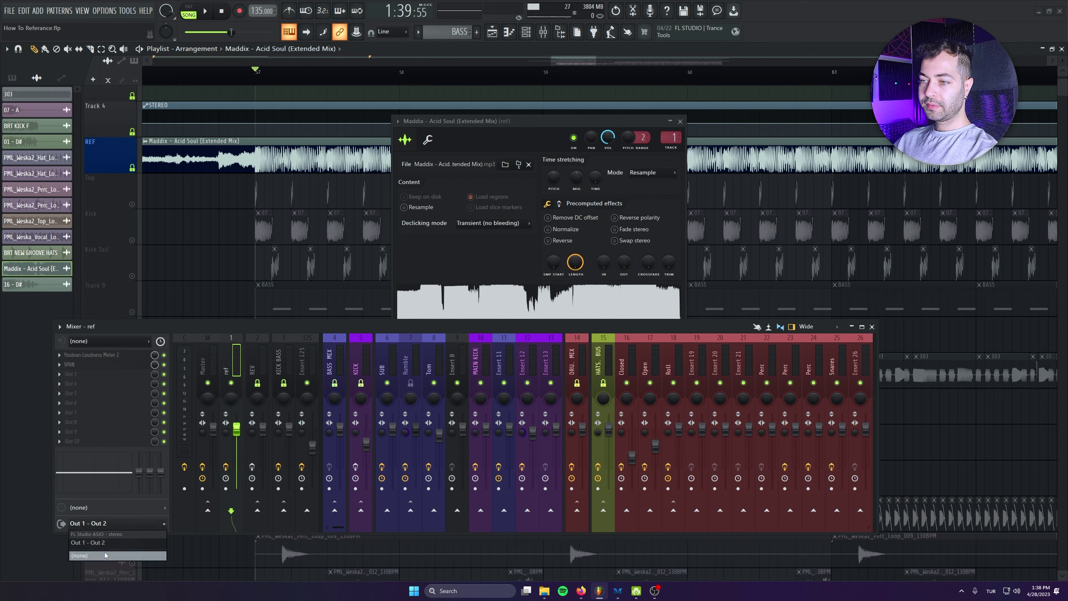
pyautogui.click(121, 556)
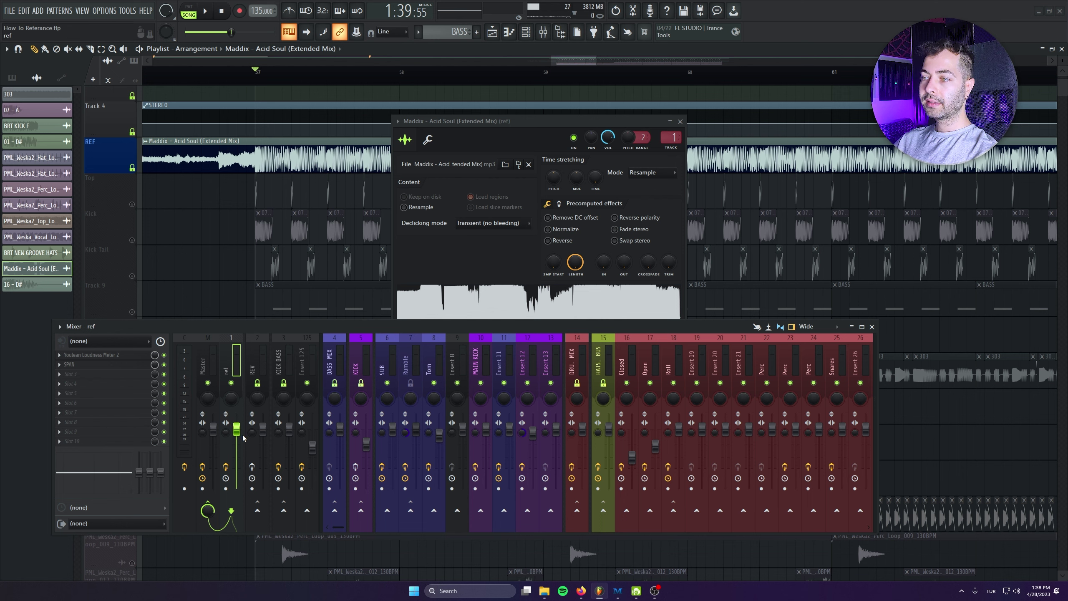
pyautogui.press('space')
pyautogui.press('space')
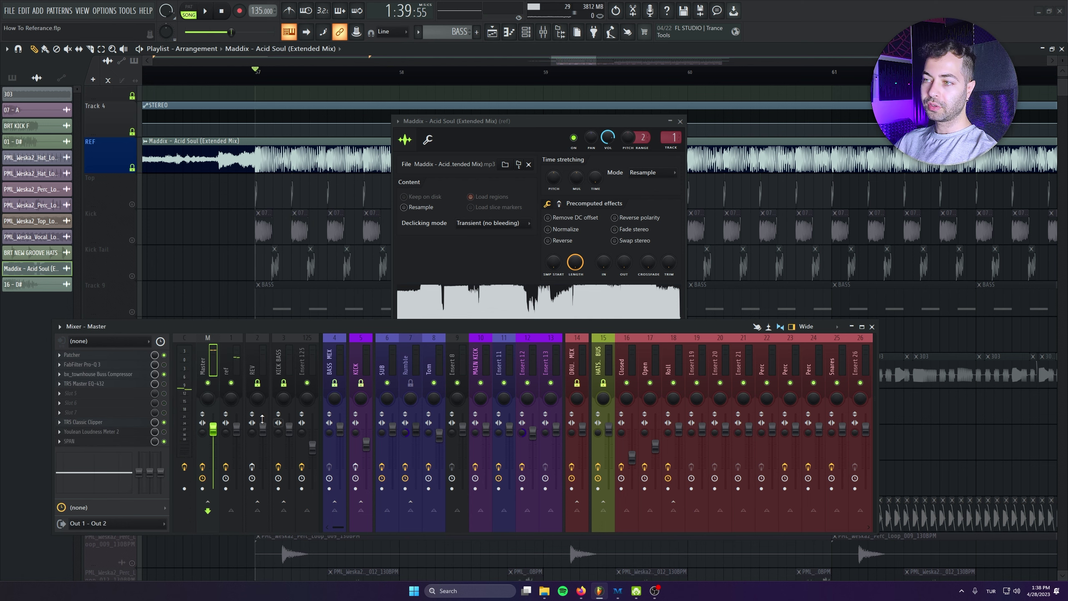
# Route the ref track directly to Out 1 - Out 2 without its Master send, test it with playback, and close the sample settings.
pyautogui.click(162, 522)
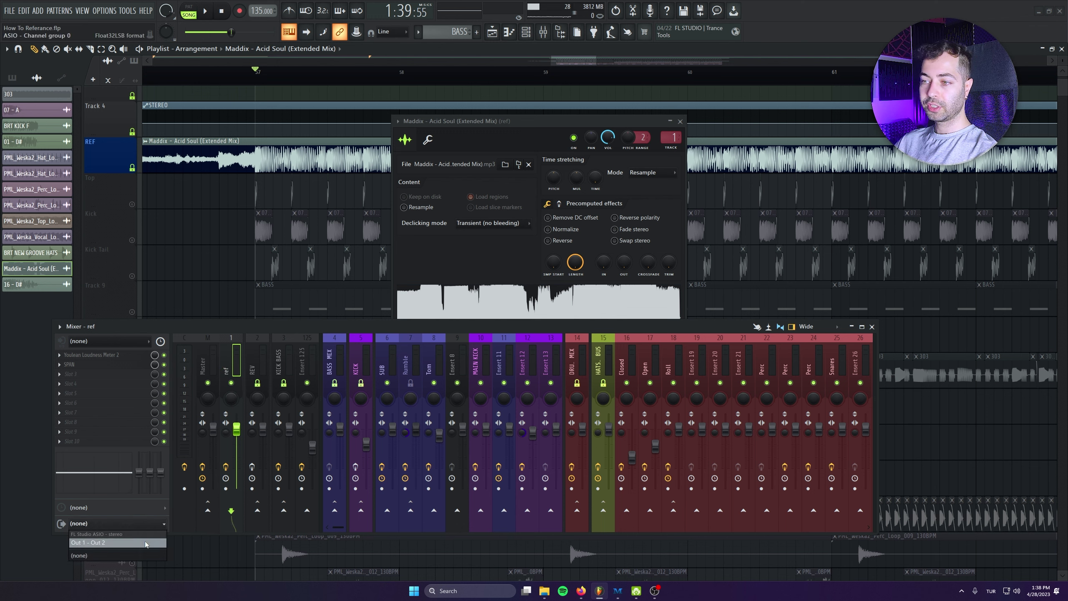
pyautogui.click(159, 542)
pyautogui.press('space')
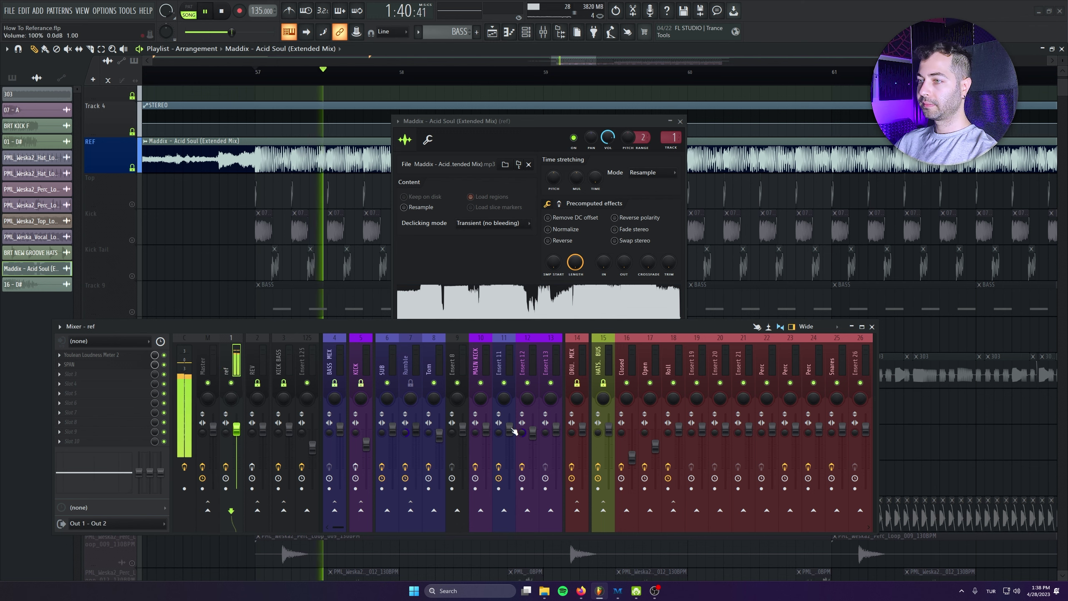
pyautogui.press('space')
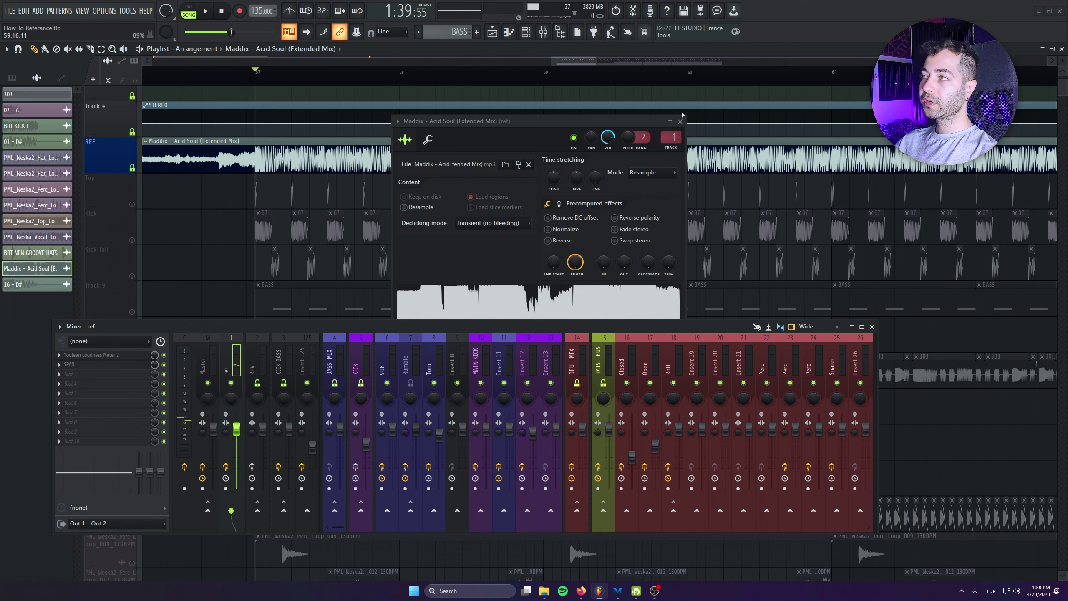
pyautogui.moveTo(627, 119); pyautogui.dragTo(629, 108)
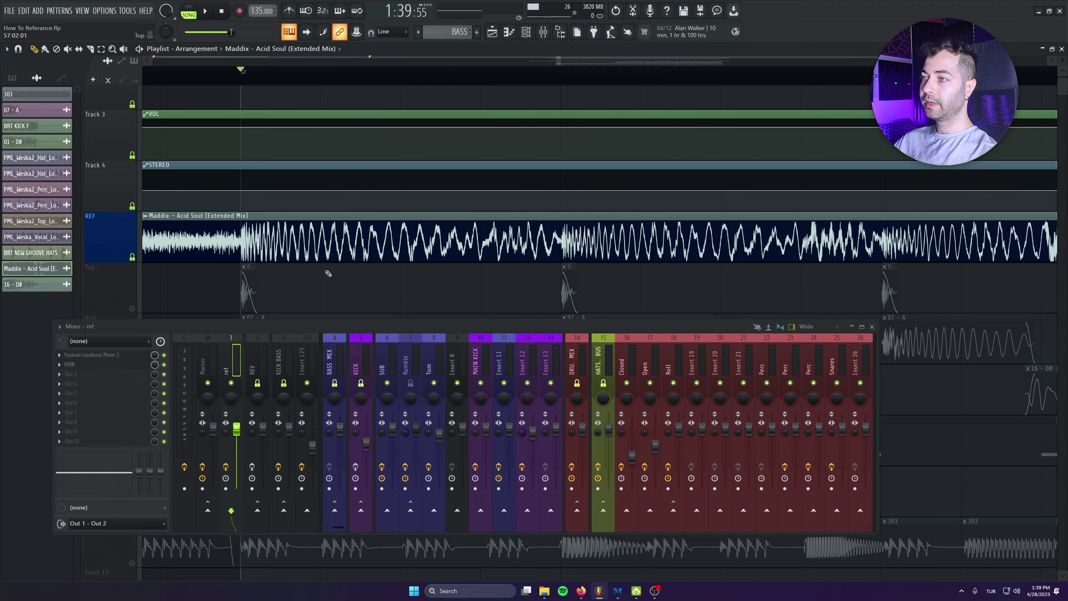
# Find the earlier drop of the reference track at bar 33 and play short excerpts from its first kick.
pyautogui.scroll(-3, 324, 274)
pyautogui.scroll(-5, 322, 280)
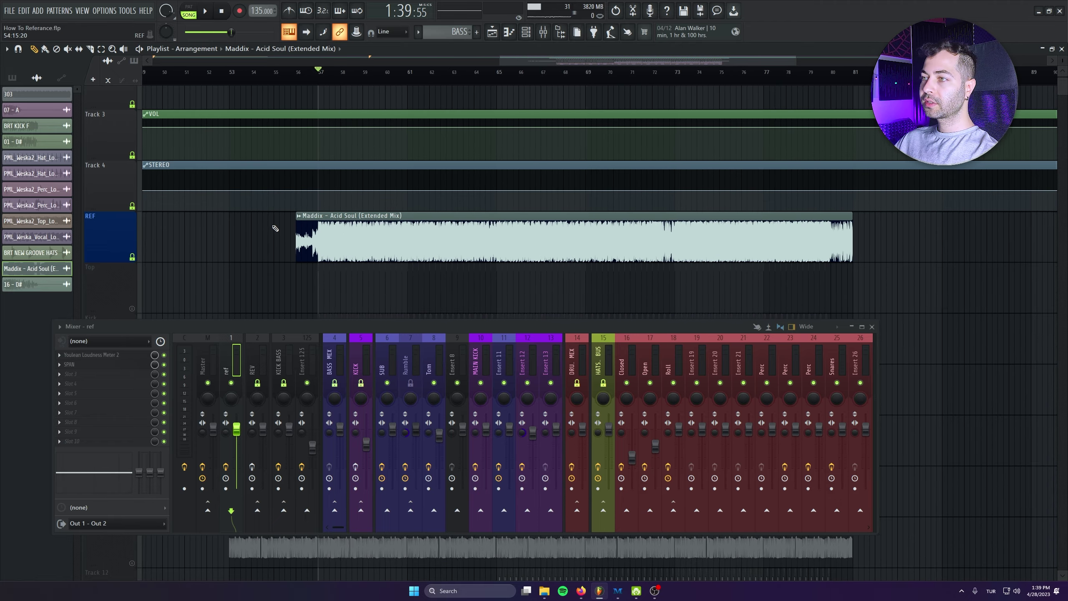
pyautogui.hscroll(-8, 380, 93)
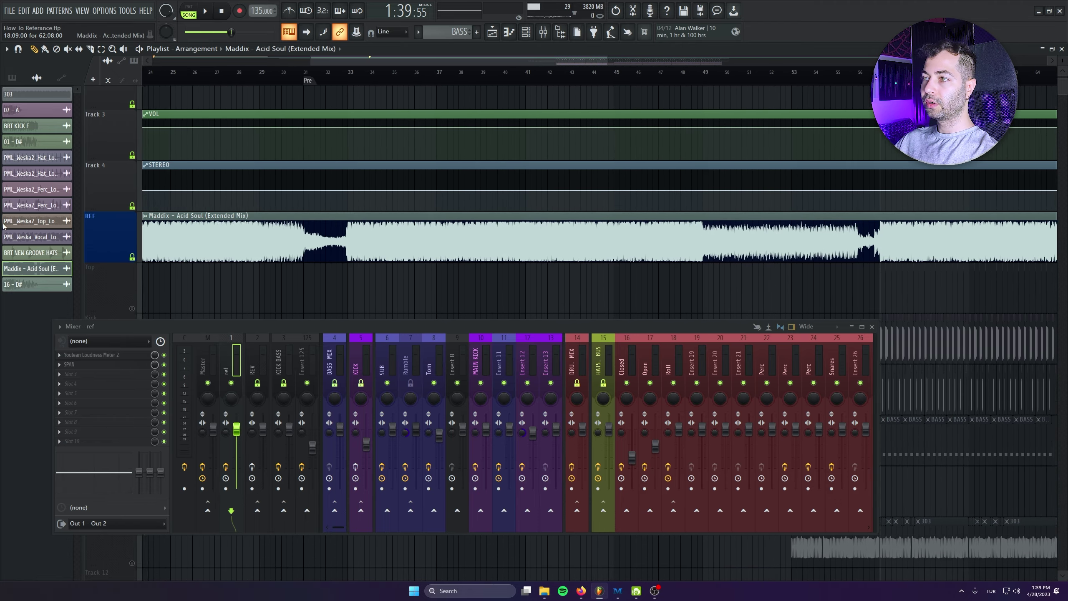
pyautogui.scroll(12, 370, 92)
pyautogui.click(250, 70)
pyautogui.press('space')
pyautogui.press('space')
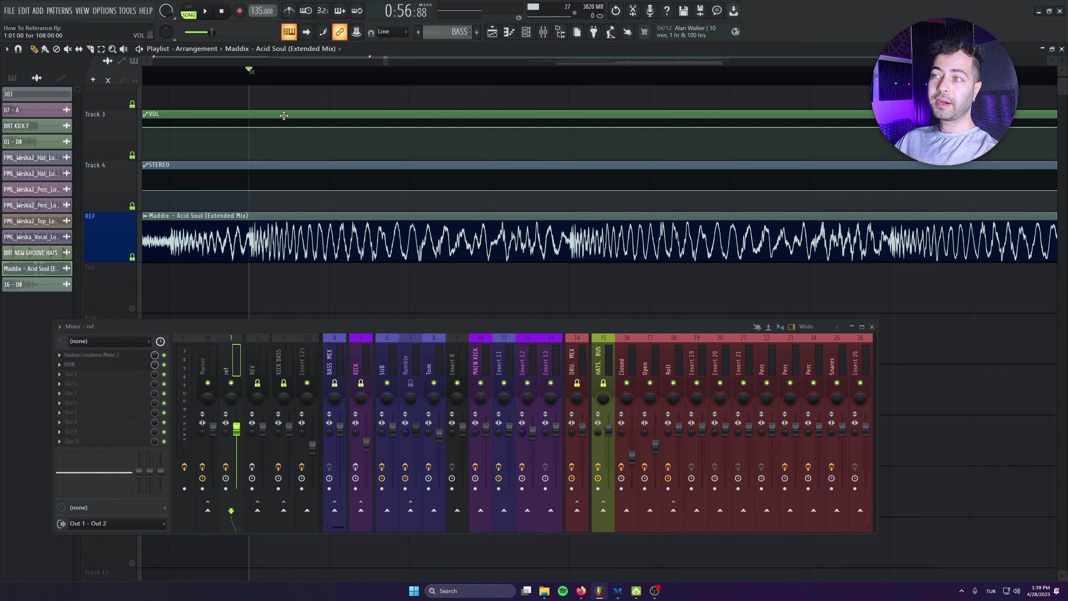
pyautogui.press('space')
pyautogui.press('space')
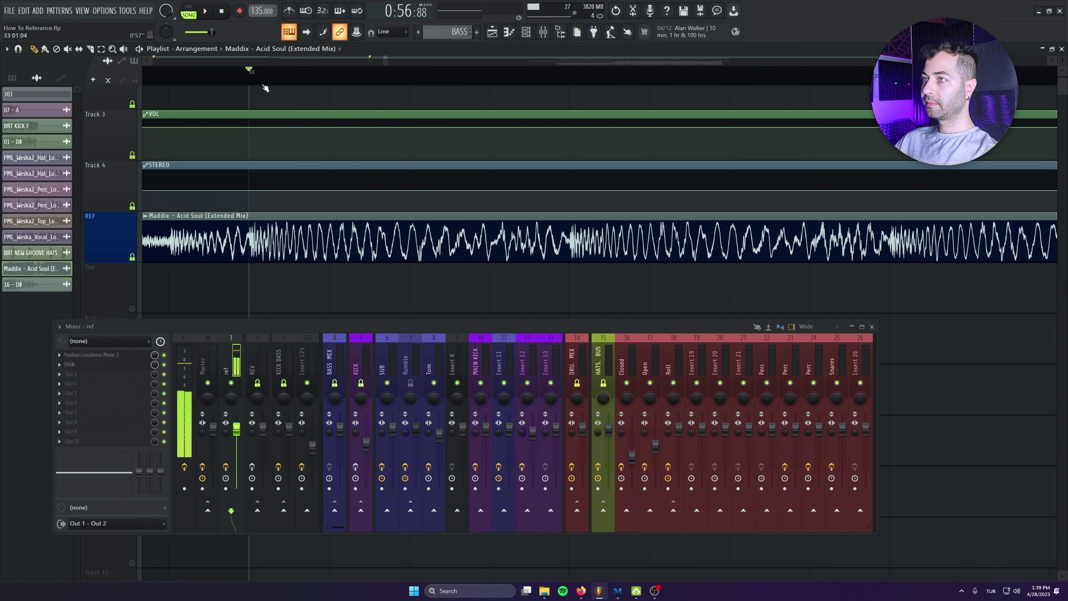
# Select the first beat of bar 33 on the timeline, loop it in playback to check the kick's timing, and save the project.
pyautogui.moveTo(252, 75); pyautogui.dragTo(569, 80)
pyautogui.press('space')
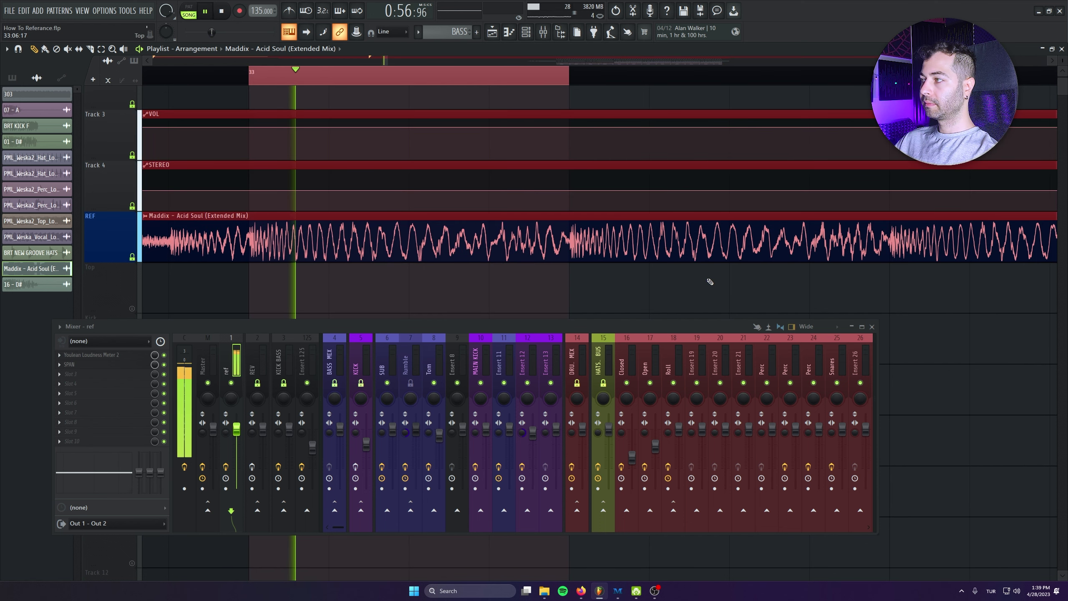
pyautogui.press('space')
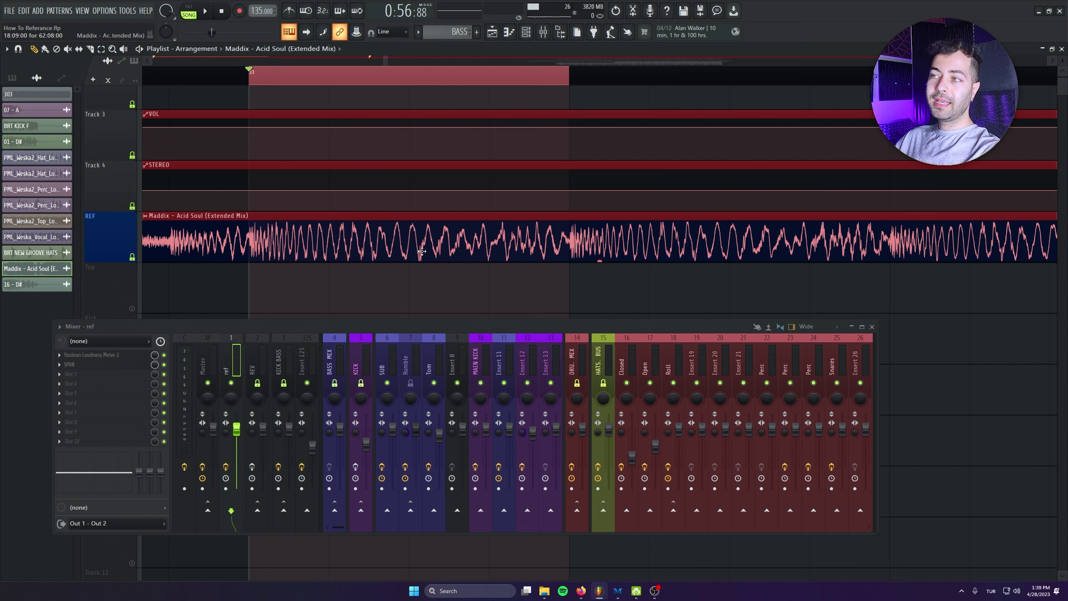
pyautogui.hotkey('ctrl', 's')
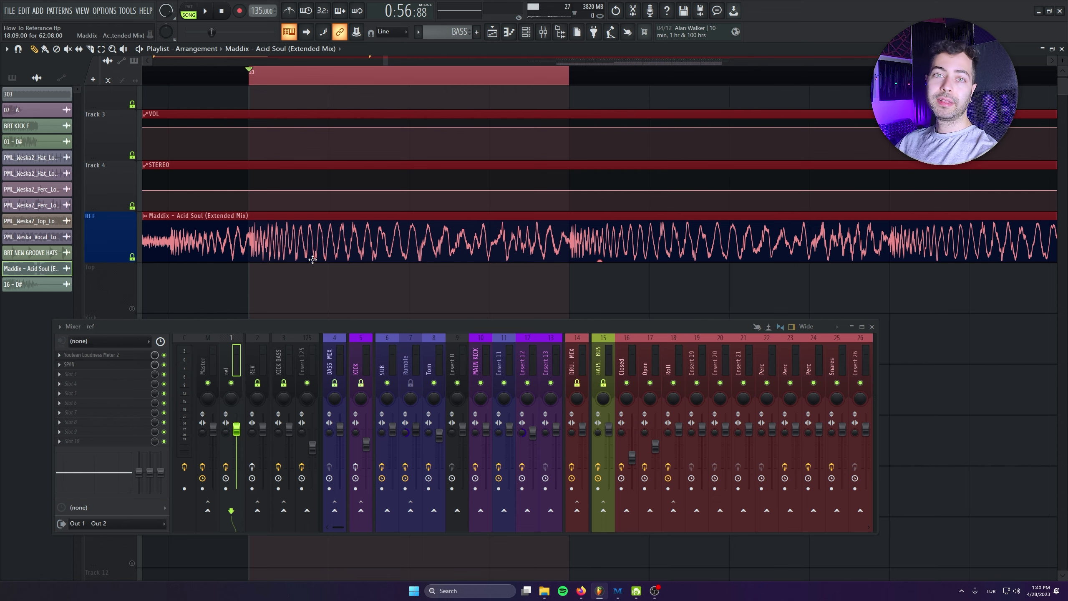
pyautogui.scroll(-6, 316, 253)
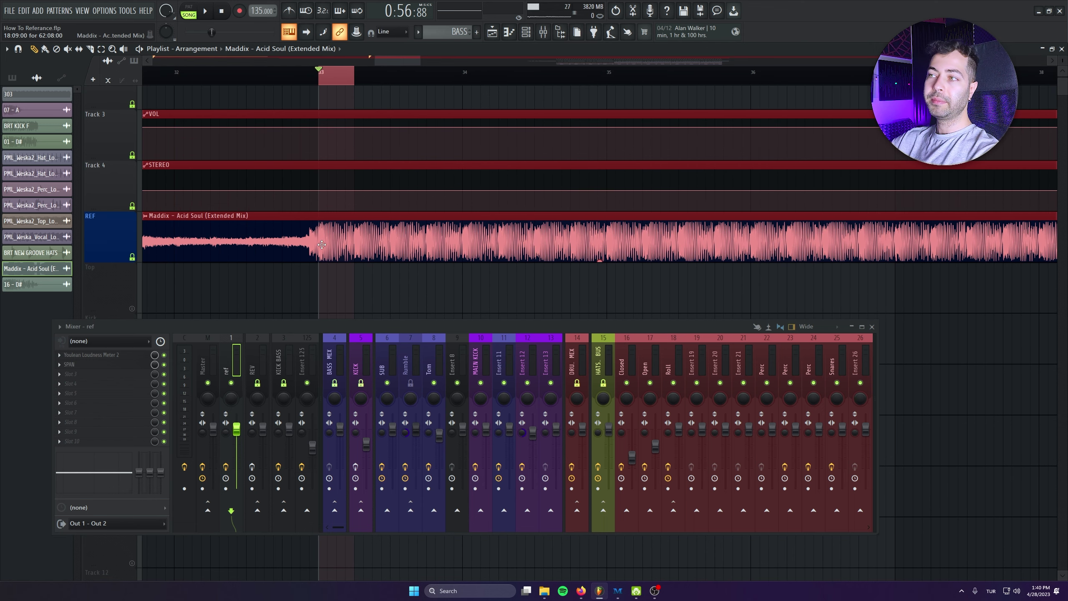
pyautogui.scroll(5, 365, 270)
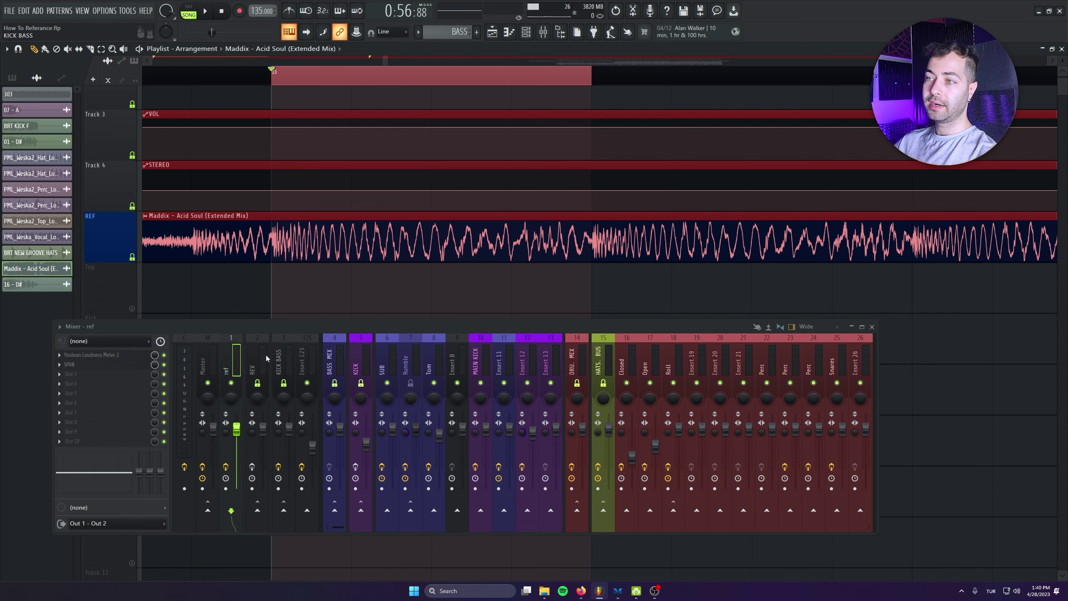
# Play the bar 33 loop to check the reference's integrated loudness in the Youlean meter, and close the sample settings.
pyautogui.press('space')
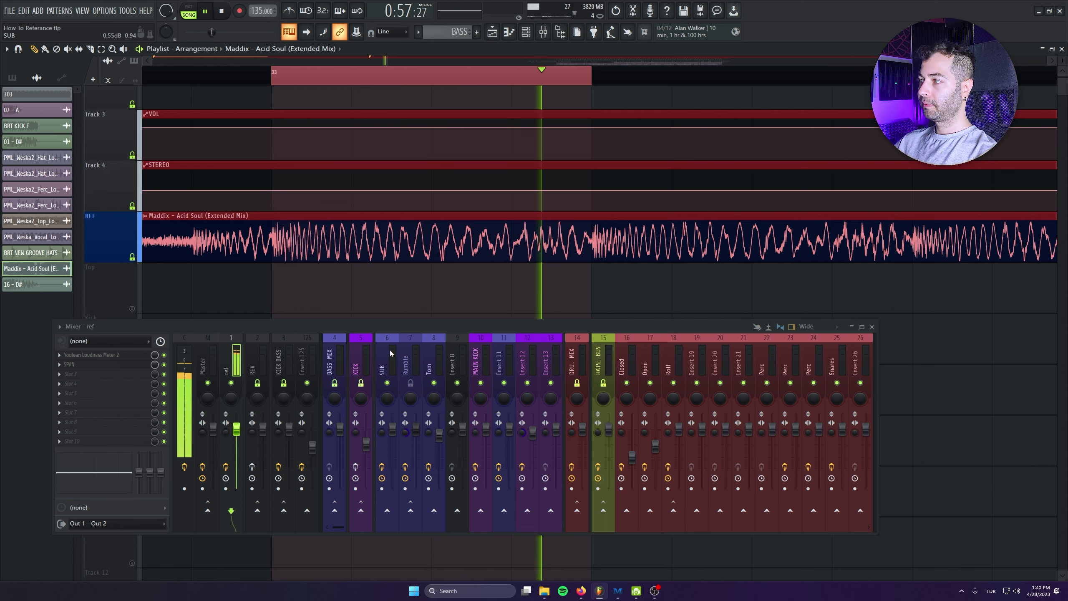
pyautogui.press('space')
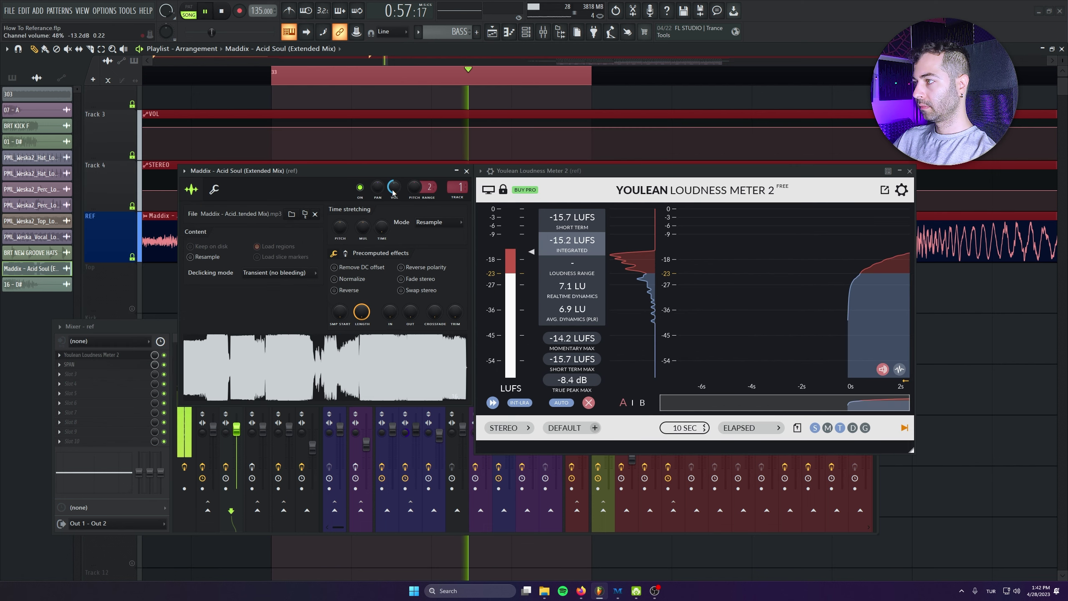
pyautogui.press('space')
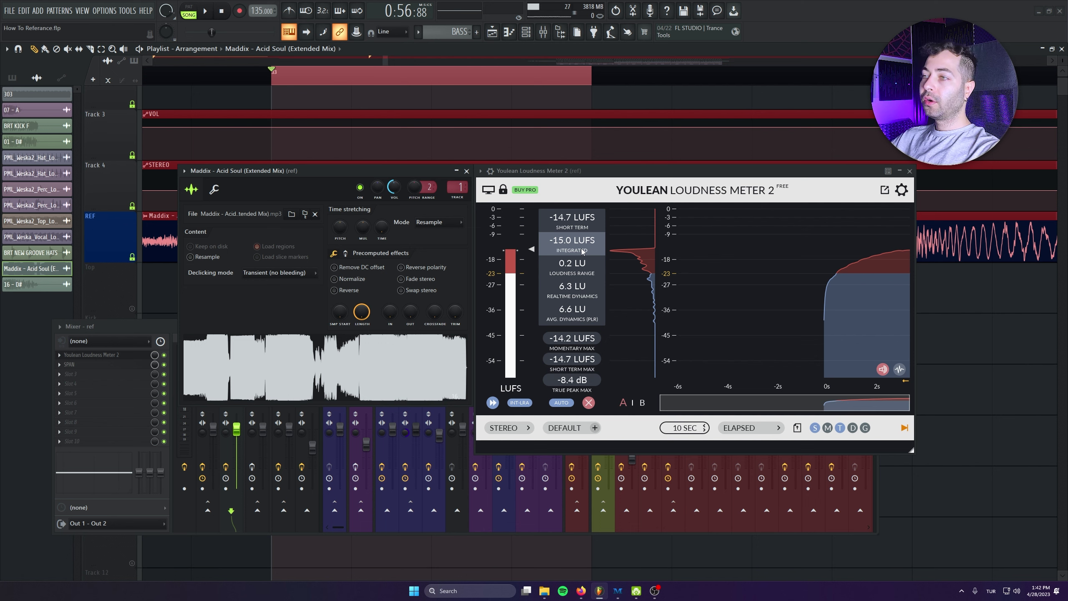
pyautogui.click(467, 171)
# Select the first beat of bar 33 (33:01:00 to 33:05:00) on the timeline, test it with playback, and clear the clip selection.
pyautogui.scroll(-3, 707, 81)
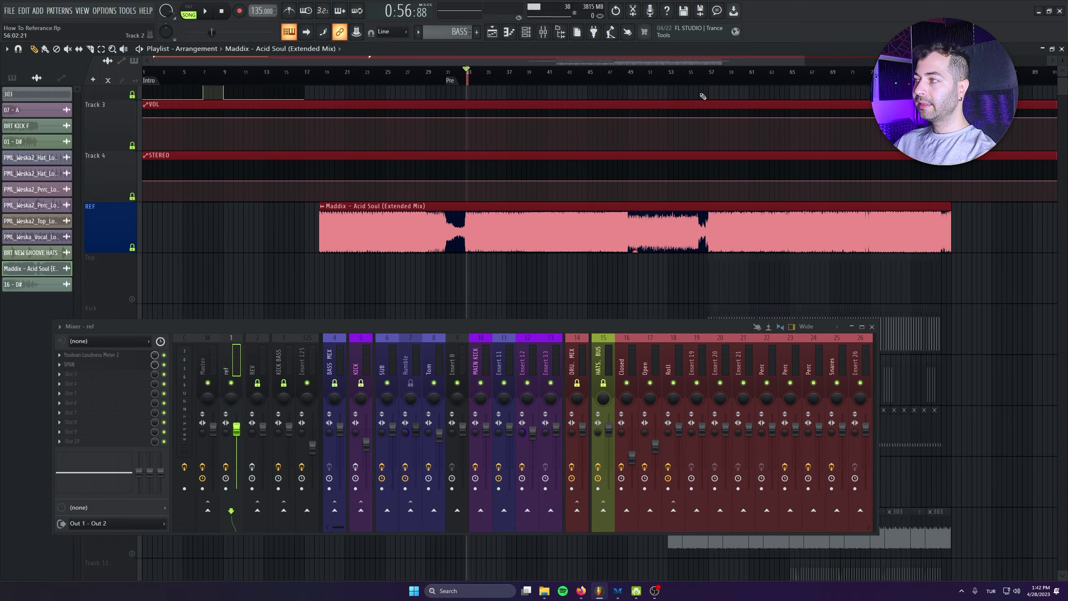
pyautogui.scroll(10, 707, 81)
pyautogui.moveTo(383, 76); pyautogui.dragTo(479, 81)
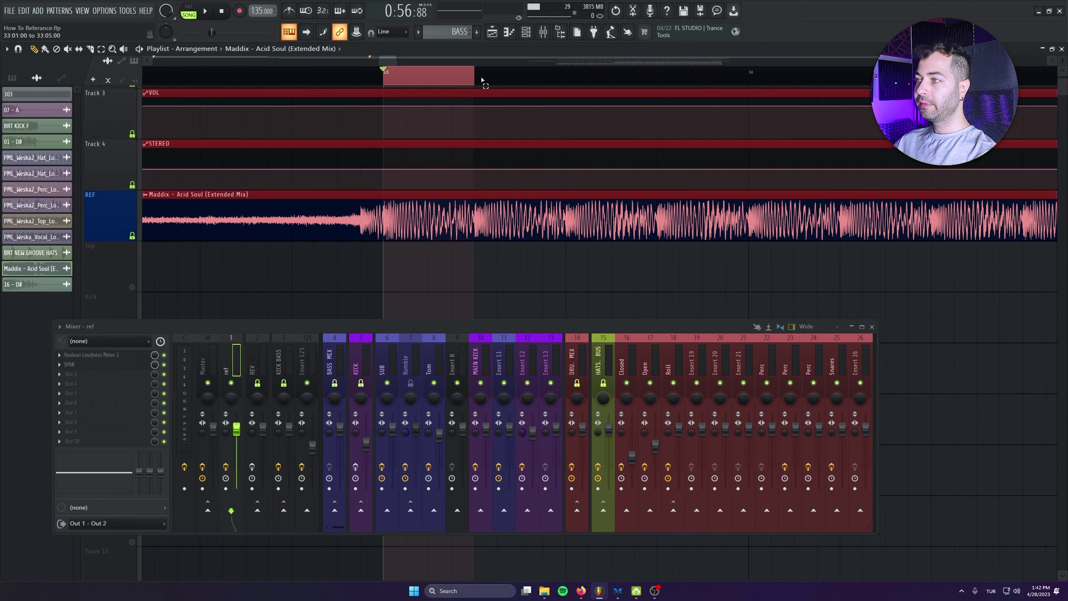
pyautogui.scroll(3, 381, 118)
pyautogui.press('space')
pyautogui.click(787, 300)
pyautogui.rightClick(794, 301)
pyautogui.press('space')
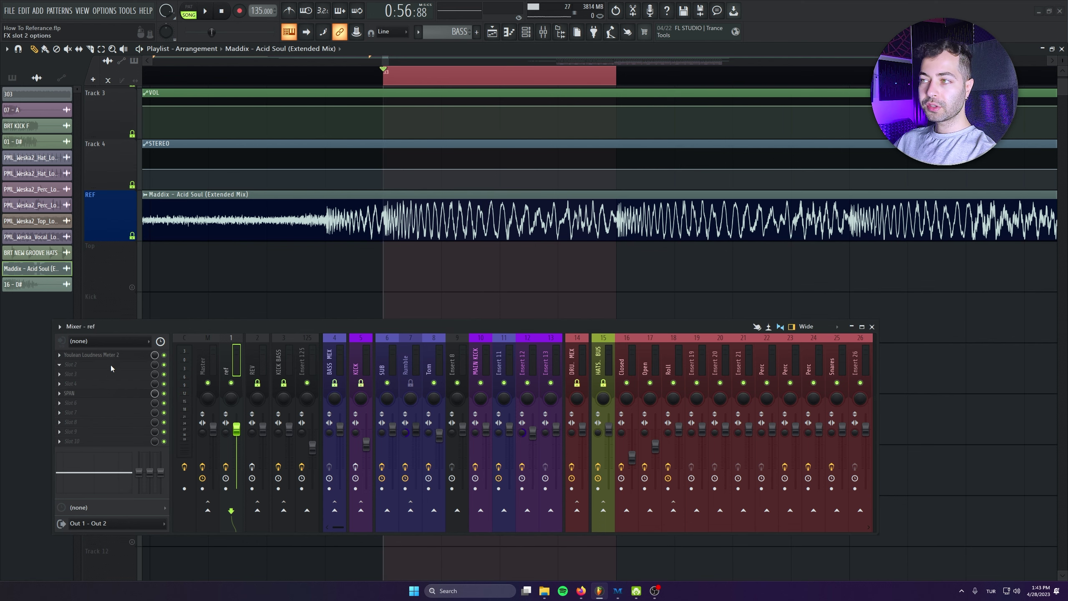
# Load FabFilter Pro-Q 3 into the ref track's second effect slot and add a 36 dB/oct high cut at 150 Hz.
pyautogui.click(111, 367)
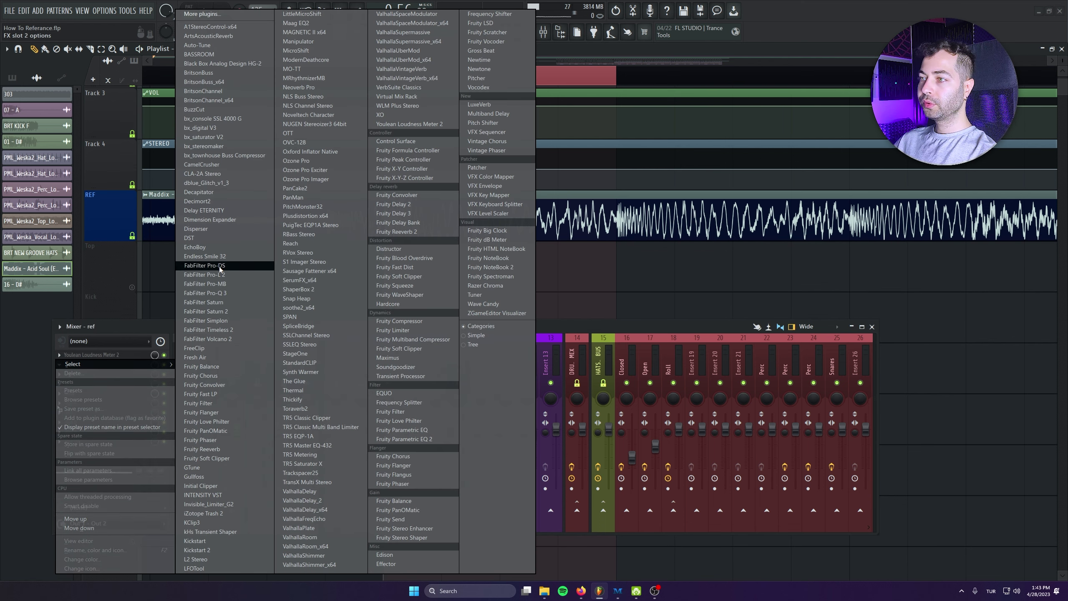
pyautogui.click(223, 294)
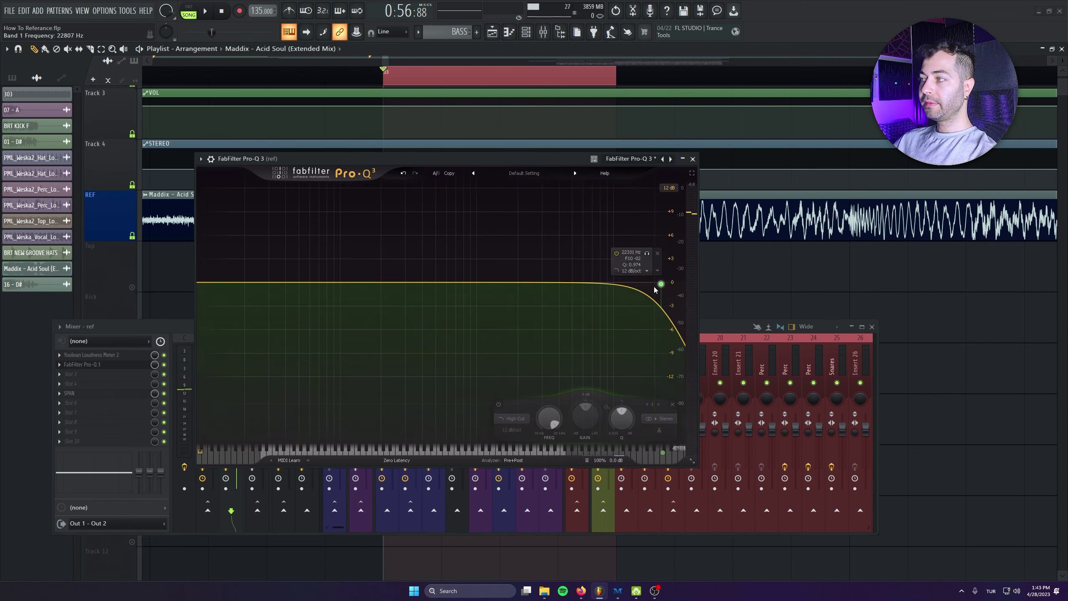
pyautogui.moveTo(673, 282); pyautogui.dragTo(415, 283)
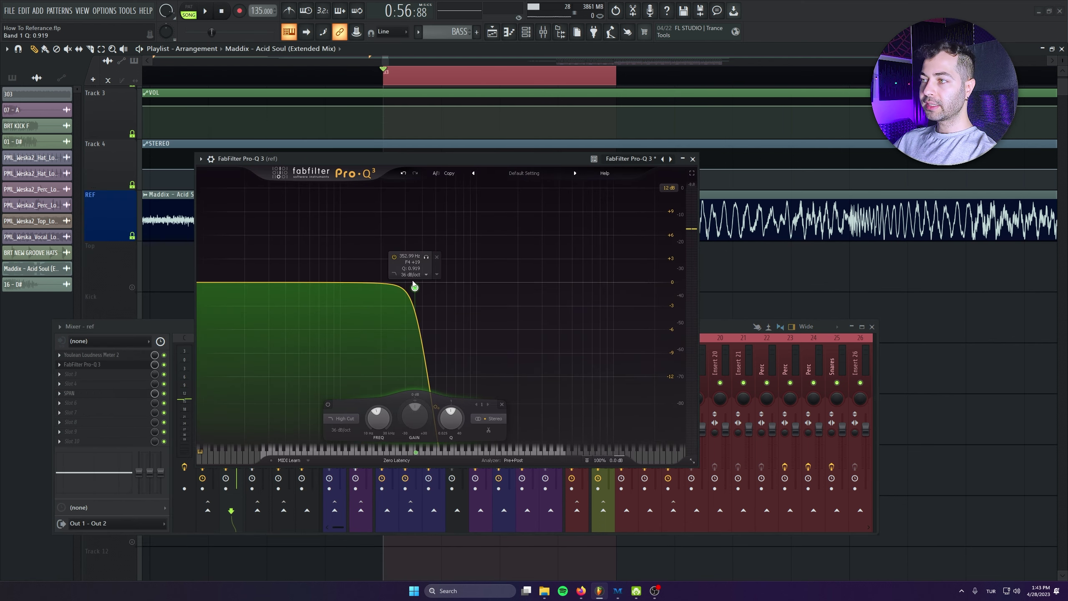
pyautogui.doubleClick(412, 252)
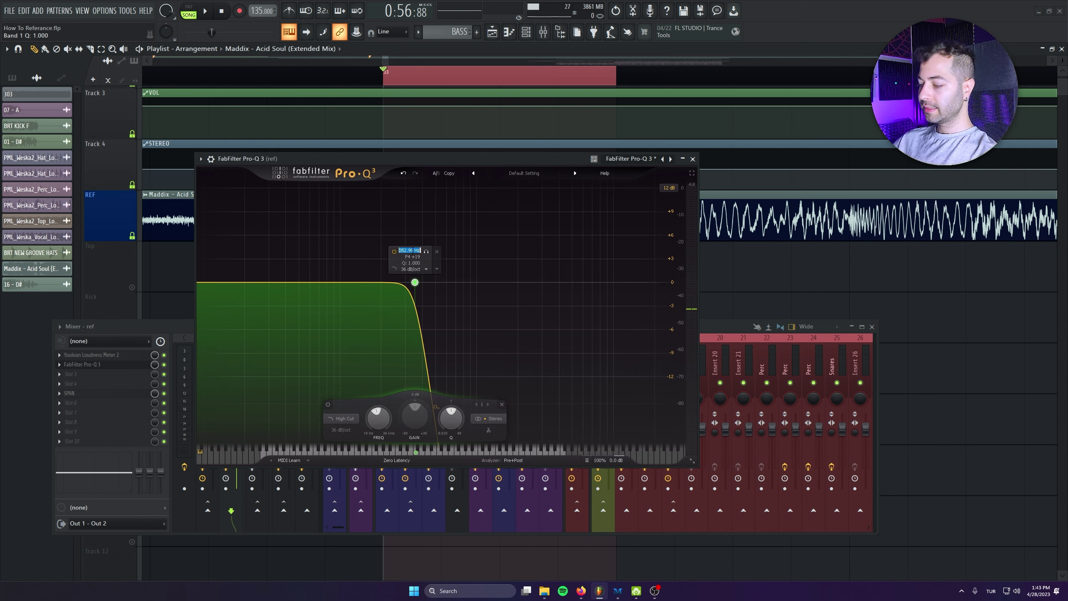
pyautogui.write('150')
pyautogui.press('Return')
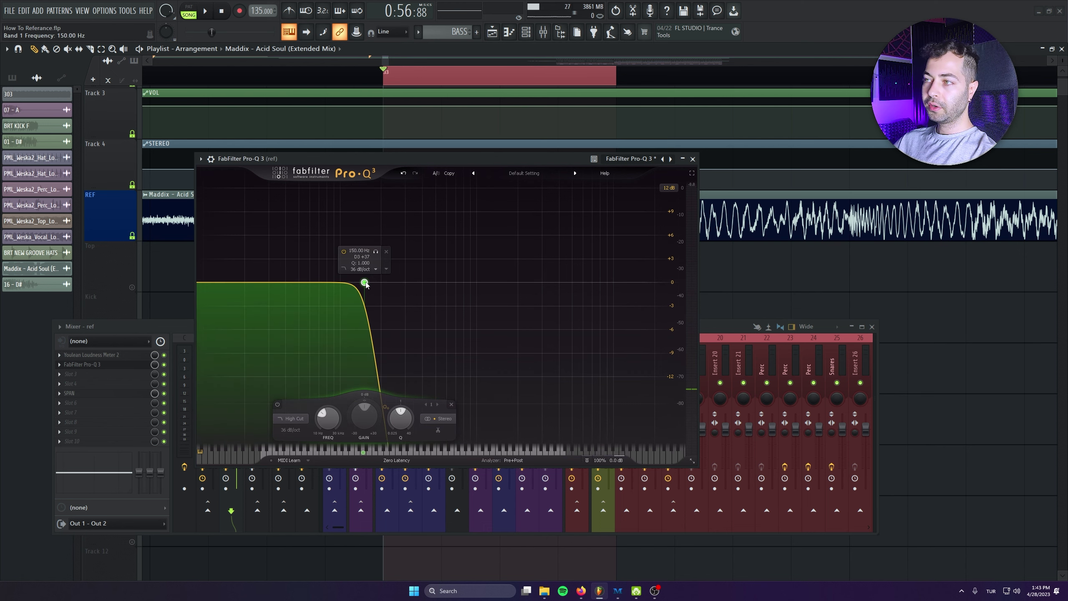
pyautogui.scroll(-1, 365, 283)
pyautogui.click(401, 417)
pyautogui.scroll(1, 377, 305)
pyautogui.press('space')
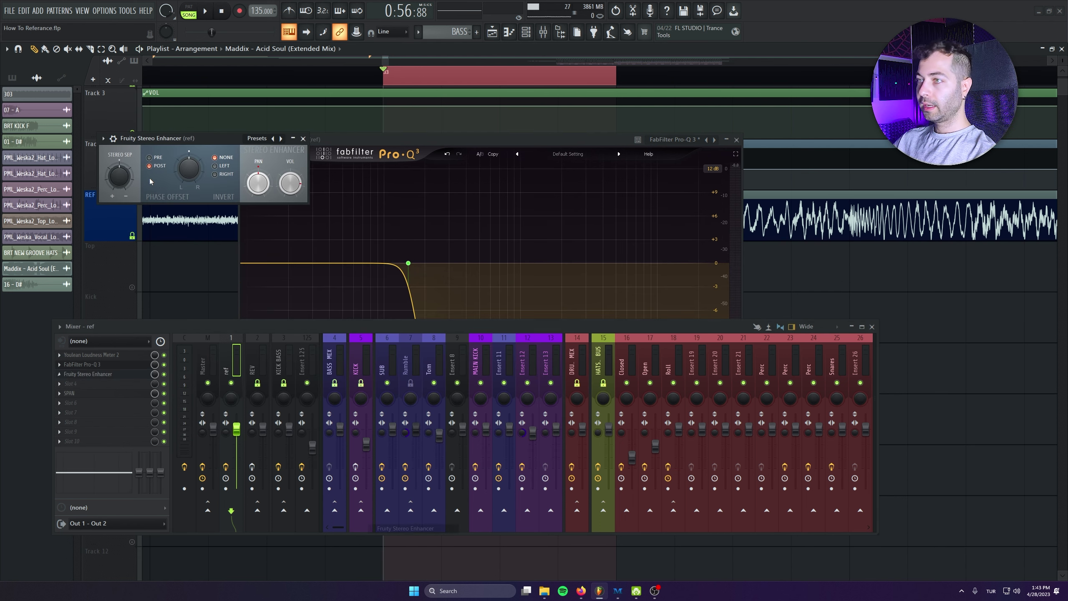
# Set the ref track's Fruity Stereo Enhancer to 100% merged stereo separation, close it, and start playback.
pyautogui.moveTo(150, 182); pyautogui.dragTo(184, 269)
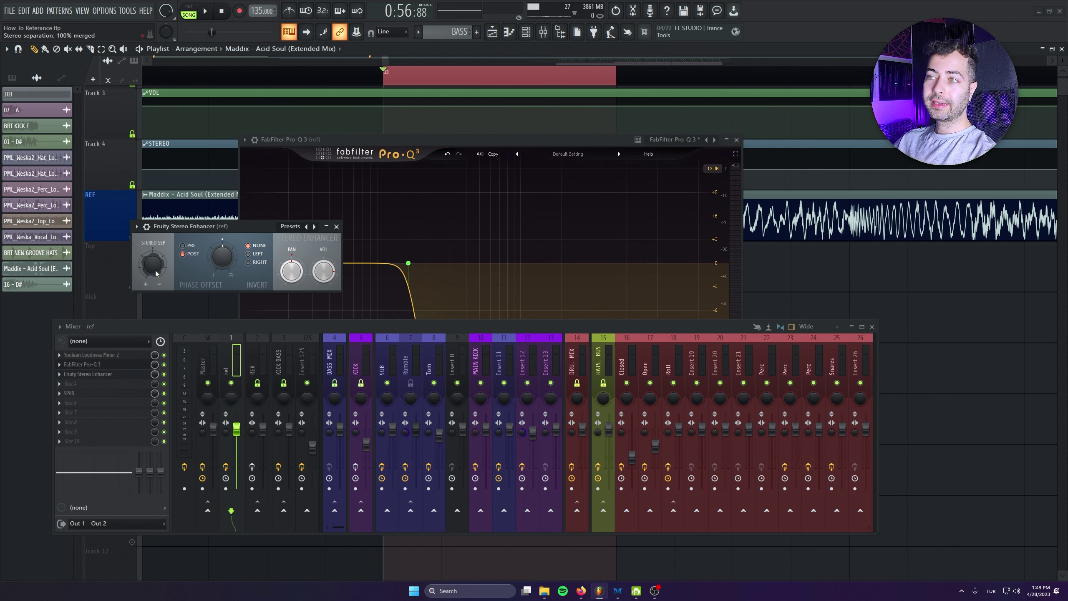
pyautogui.click(336, 227)
pyautogui.press('space')
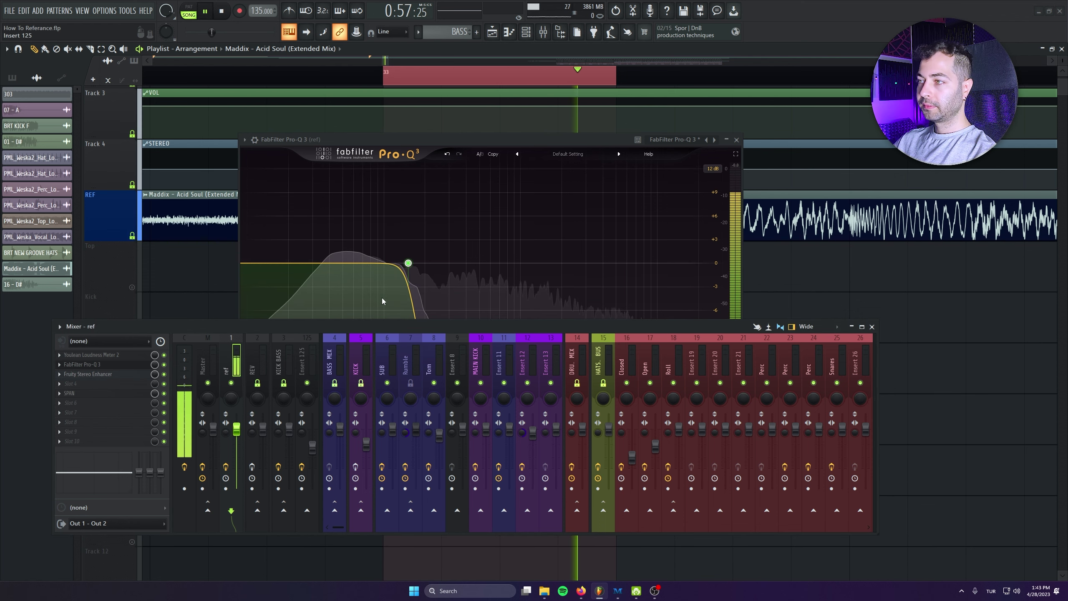
# Open SPAN on the ref track alongside the EQ, examine the filtered low end during playback, and stop.
pyautogui.moveTo(427, 142); pyautogui.dragTo(415, 115)
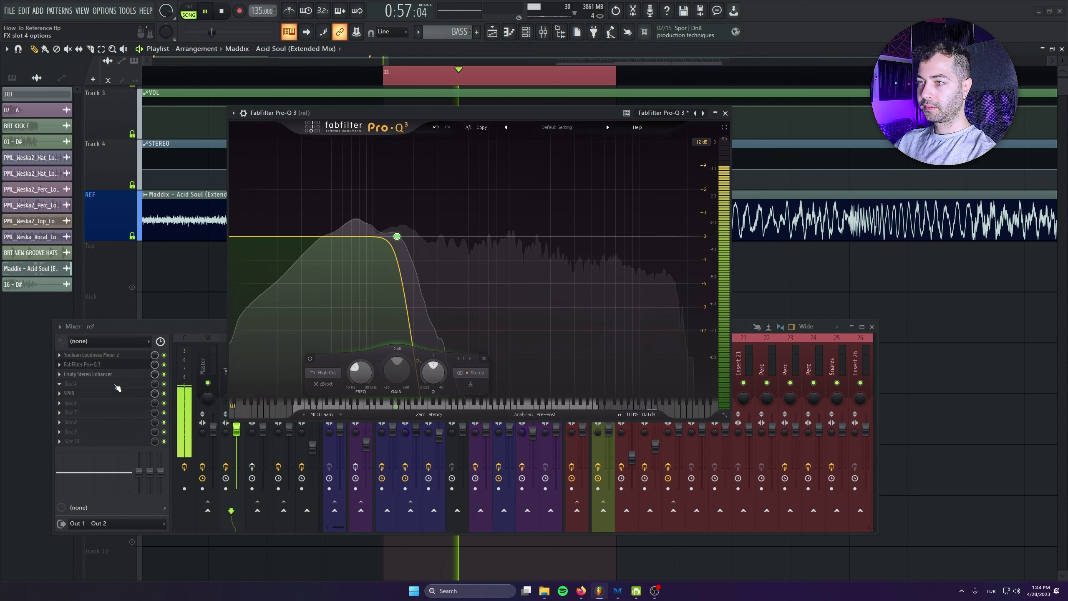
pyautogui.click(120, 397)
pyautogui.moveTo(281, 111); pyautogui.dragTo(353, 154)
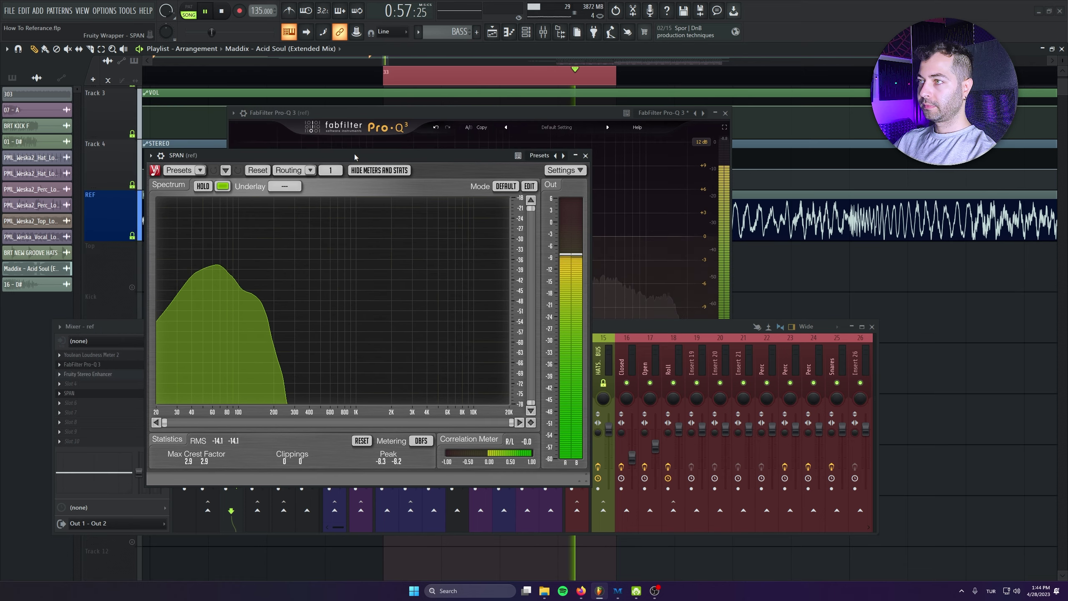
pyautogui.press('space')
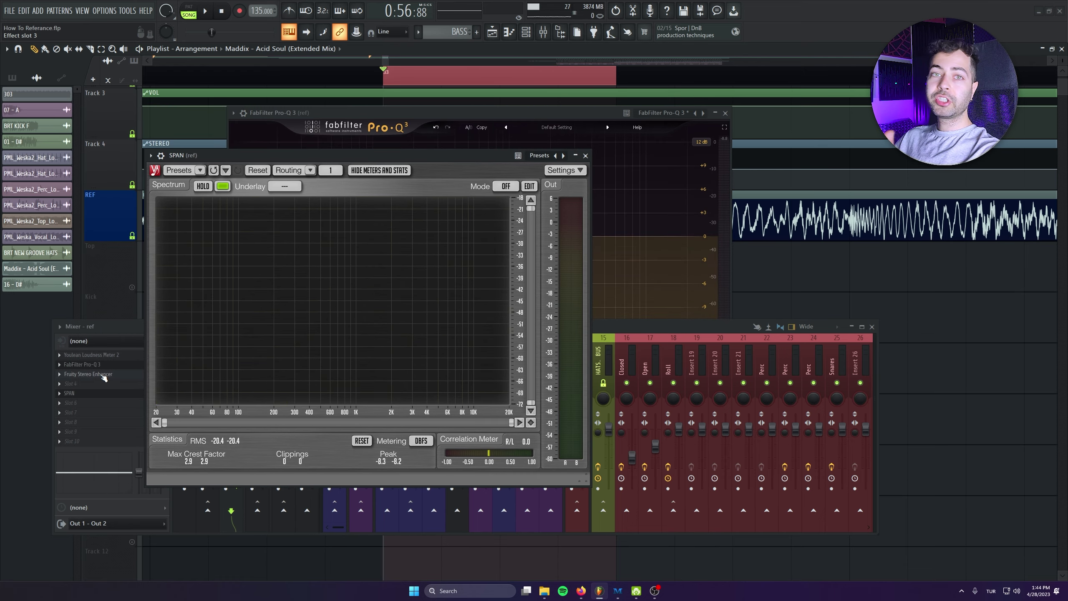
# Switch SPAN to the High Res spectrum mode and hold the kick's spectrum while the loop plays.
pyautogui.click(505, 186)
pyautogui.click(512, 232)
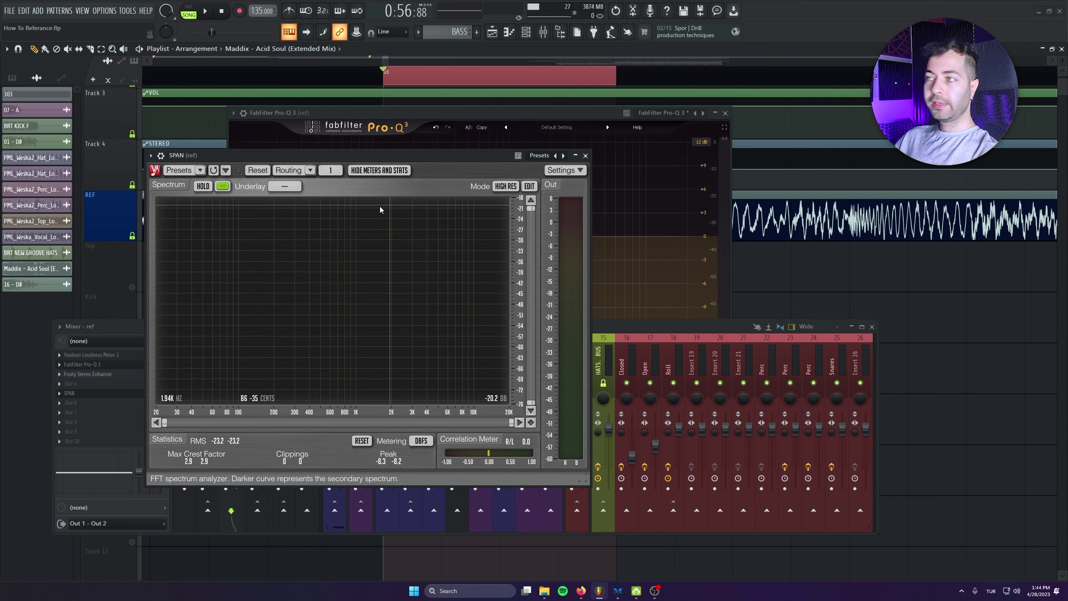
pyautogui.press('space')
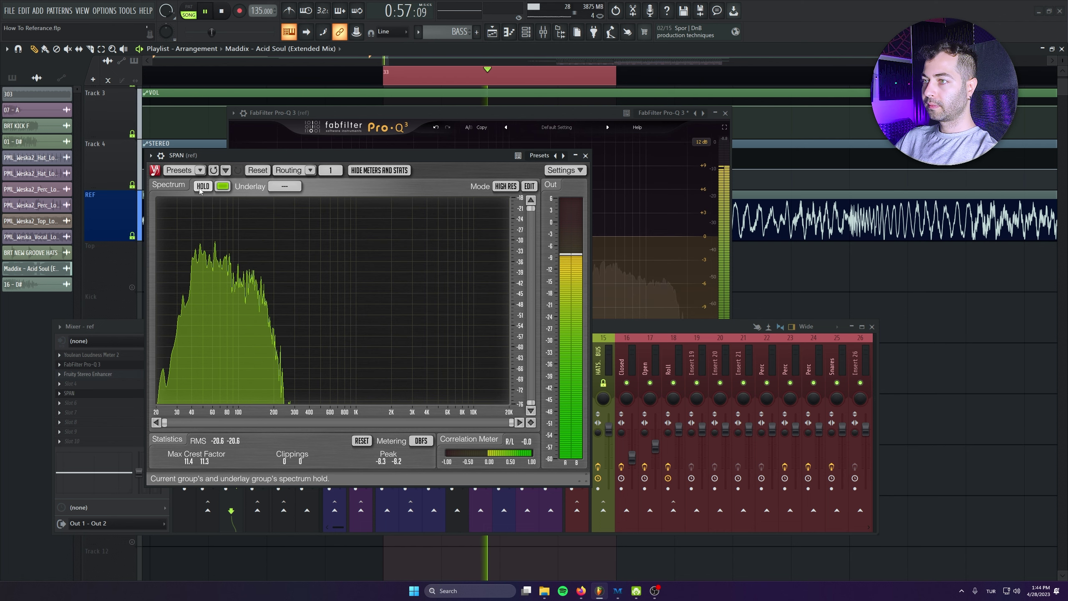
pyautogui.press('space')
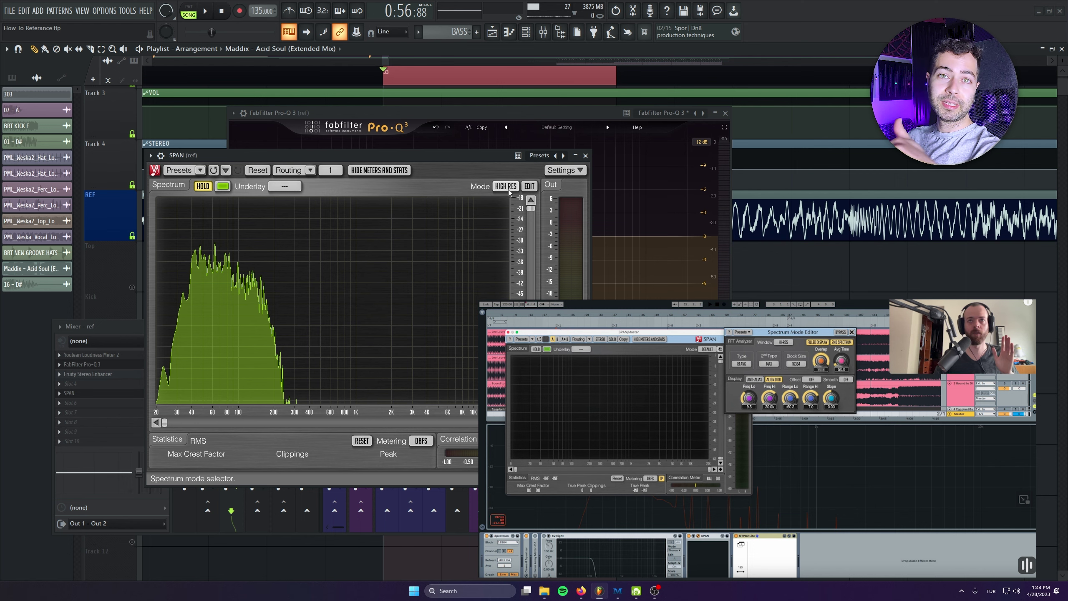
# Switch SPAN to the custom Detail spectrum mode and review its settings in the Spectrum Mode Editor.
pyautogui.click(509, 191)
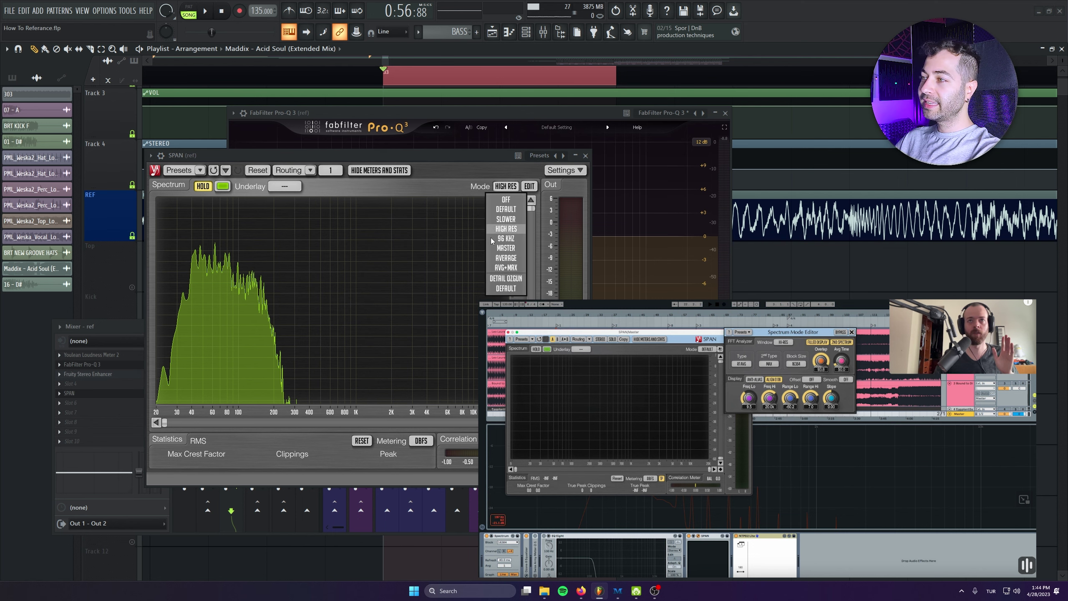
pyautogui.click(506, 282)
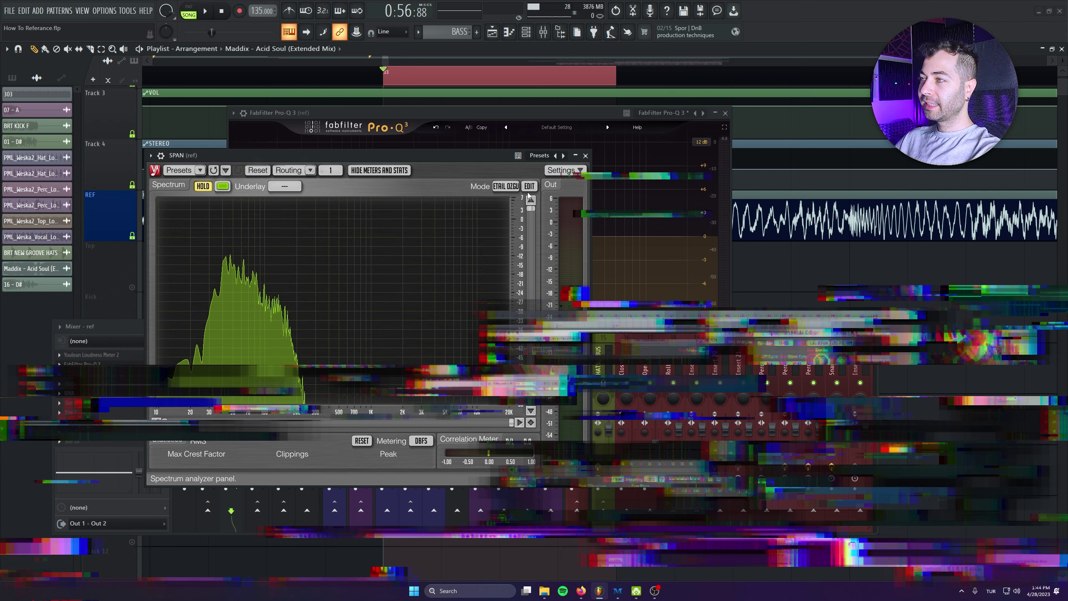
pyautogui.click(529, 190)
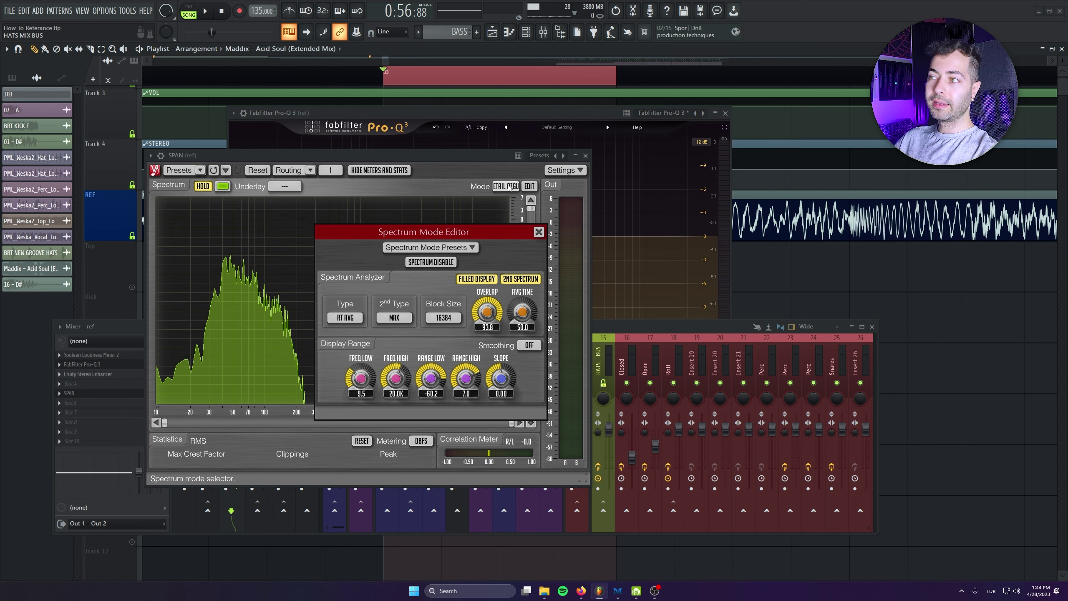
pyautogui.moveTo(438, 230); pyautogui.dragTo(430, 218)
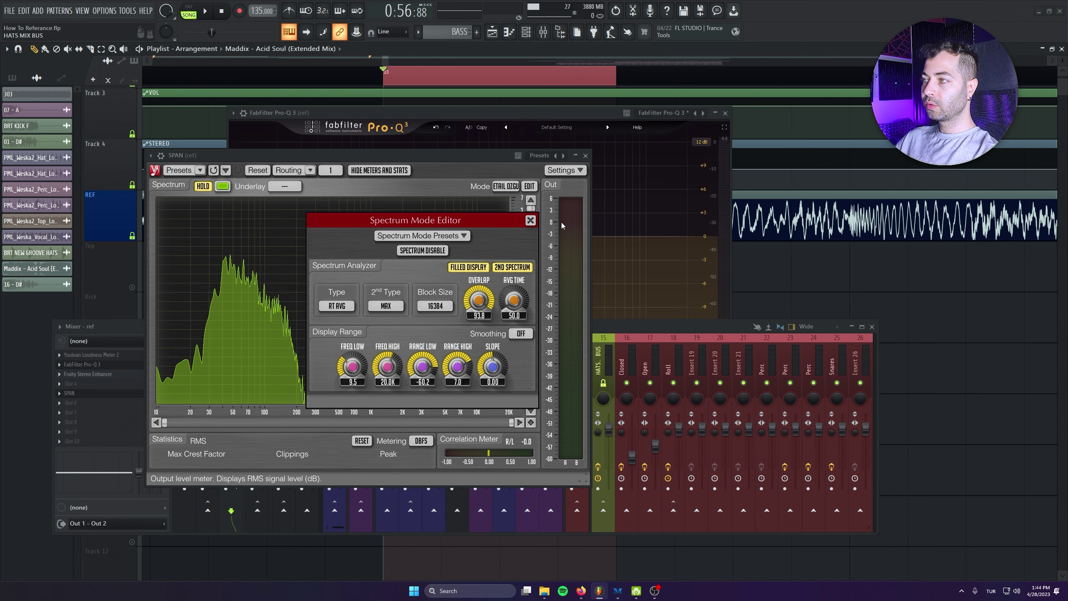
pyautogui.click(531, 220)
# Turn off SPAN's spectrum hold and play the looped kick to view its low-end spectrum.
pyautogui.click(207, 189)
pyautogui.press('space')
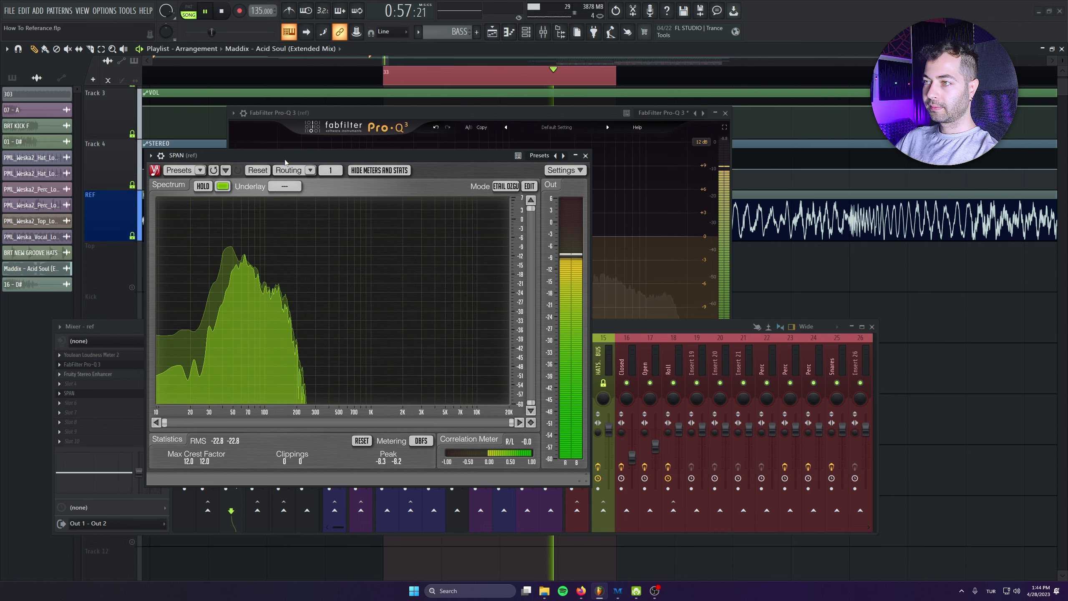
pyautogui.press('space')
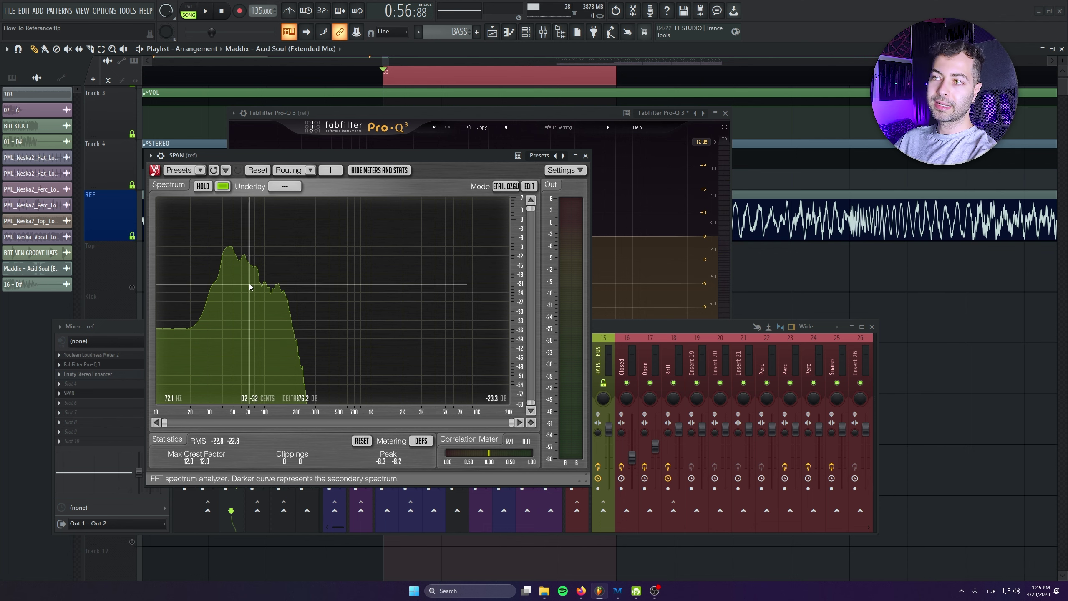
# Move SPAN clear of the playlist, slice the reference clip at 33:03:00, and mute the part after the cut.
pyautogui.click(348, 152)
pyautogui.moveTo(348, 154); pyautogui.dragTo(472, 262)
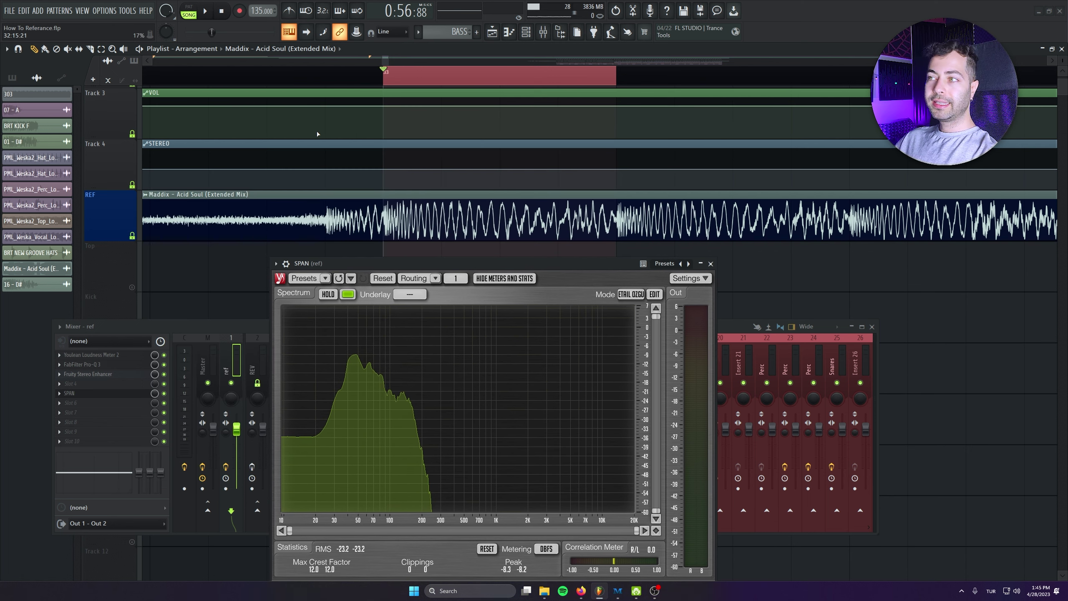
pyautogui.press('c')
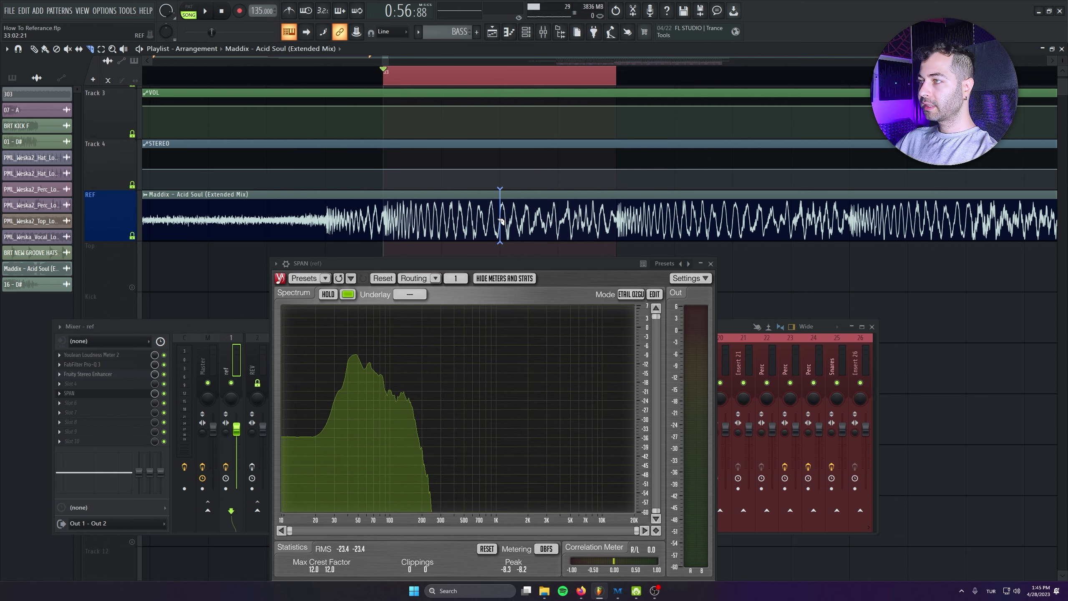
pyautogui.click(501, 222)
pyautogui.press('t')
pyautogui.click(552, 226)
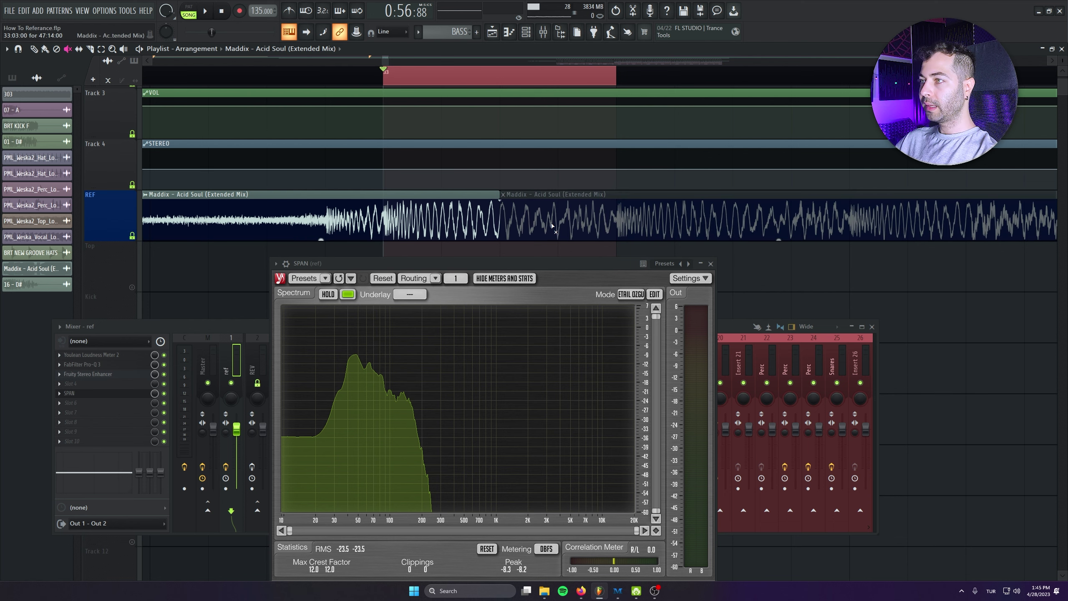
pyautogui.press('p')
# Play the isolated reference kick and read the frequency and level of its spectrum peak in SPAN.
pyautogui.scroll(2, 546, 210)
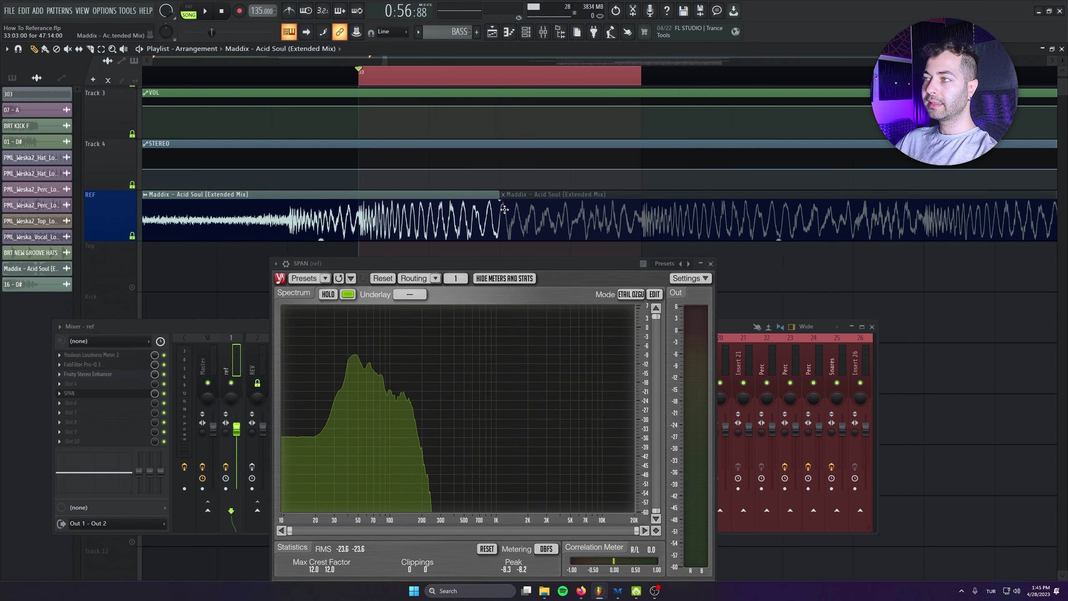
pyautogui.press('space')
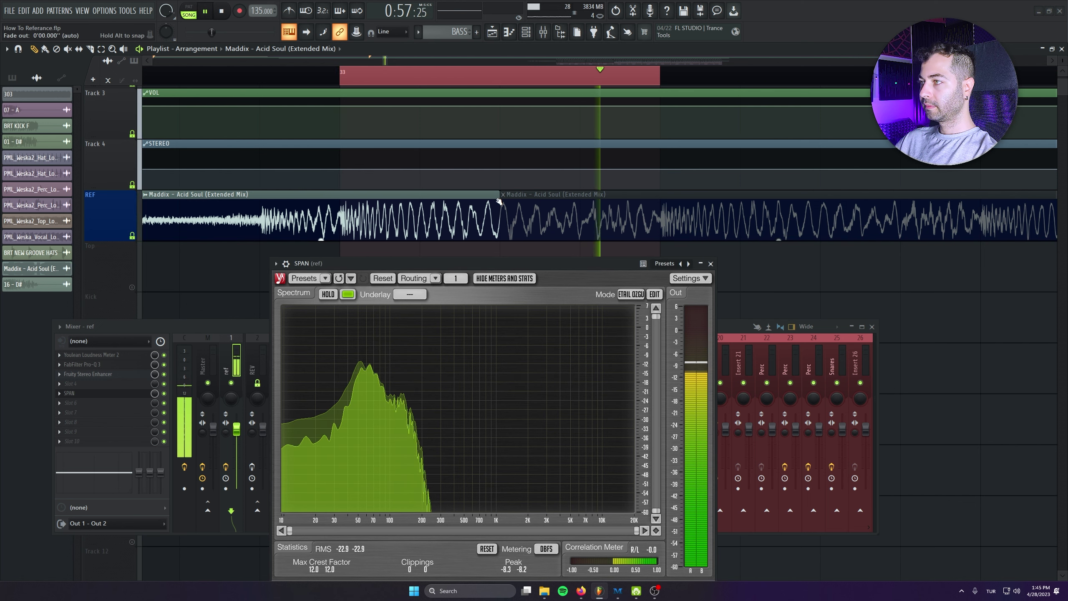
pyautogui.press('space')
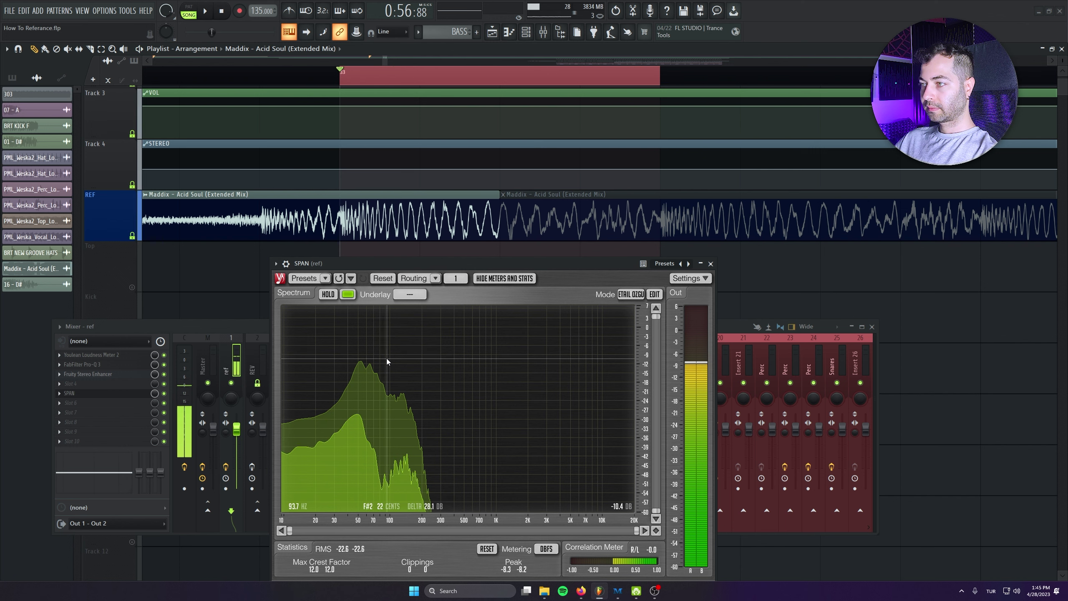
pyautogui.moveTo(361, 364)
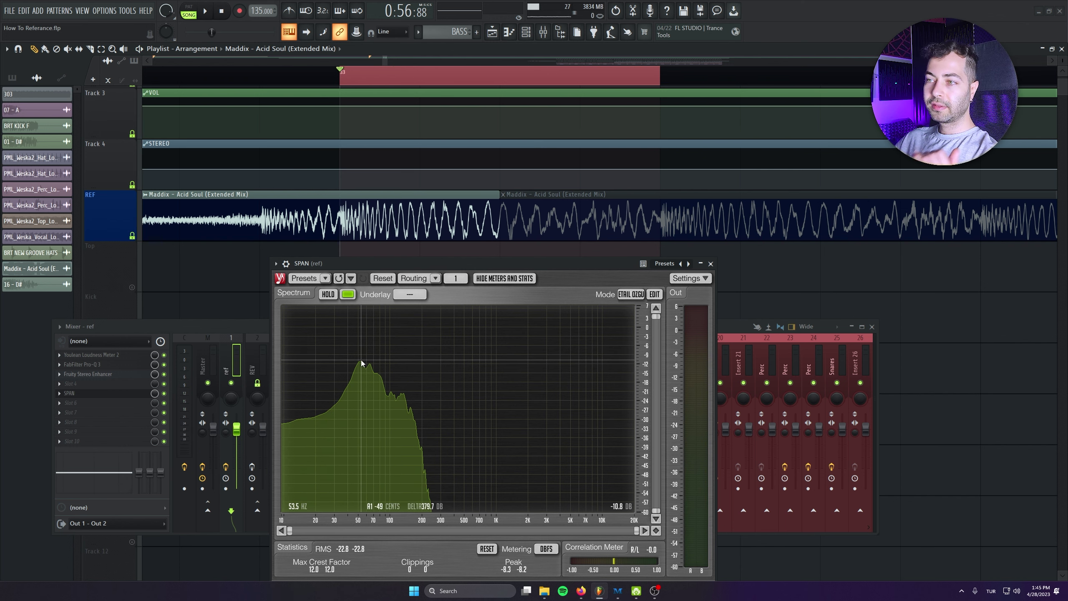
# Move the sliced reference clips together so their cut lines up with the start of the project's kick pattern at bar 57.
pyautogui.scroll(-5, 417, 222)
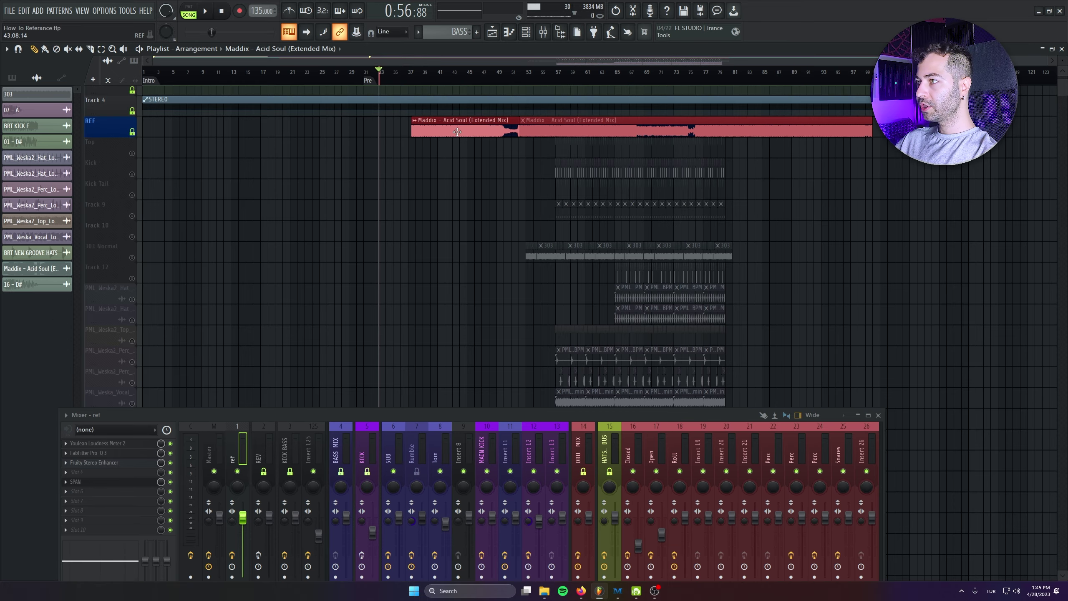
pyautogui.moveTo(458, 132); pyautogui.dragTo(495, 132)
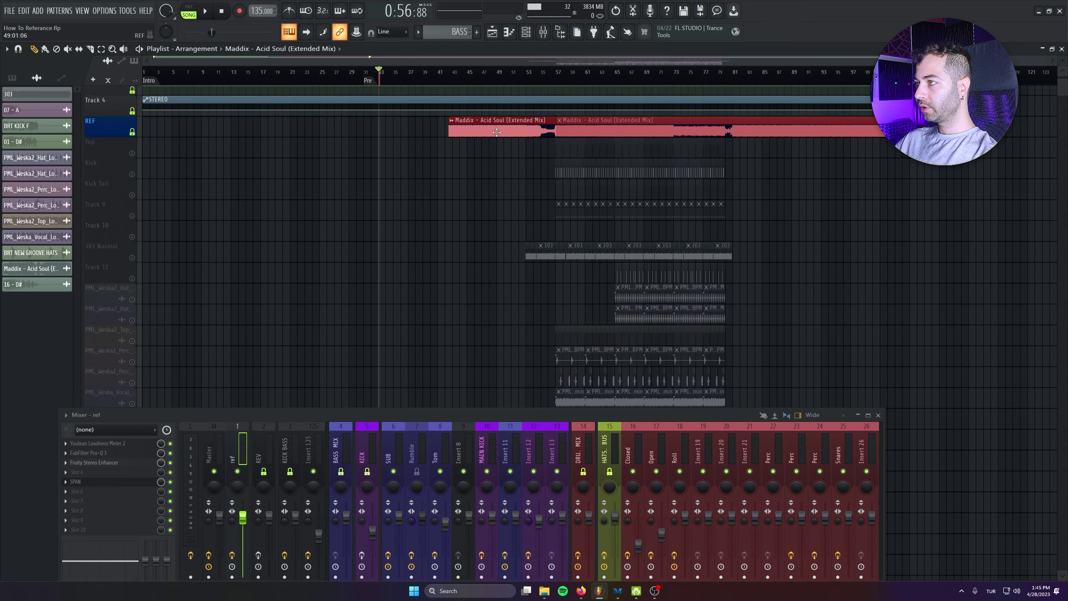
# Set the playback loop to the single kick beat at the start of bar 57, beginning at 57:01:00.
pyautogui.scroll(6, 598, 172)
pyautogui.scroll(5, 436, 74)
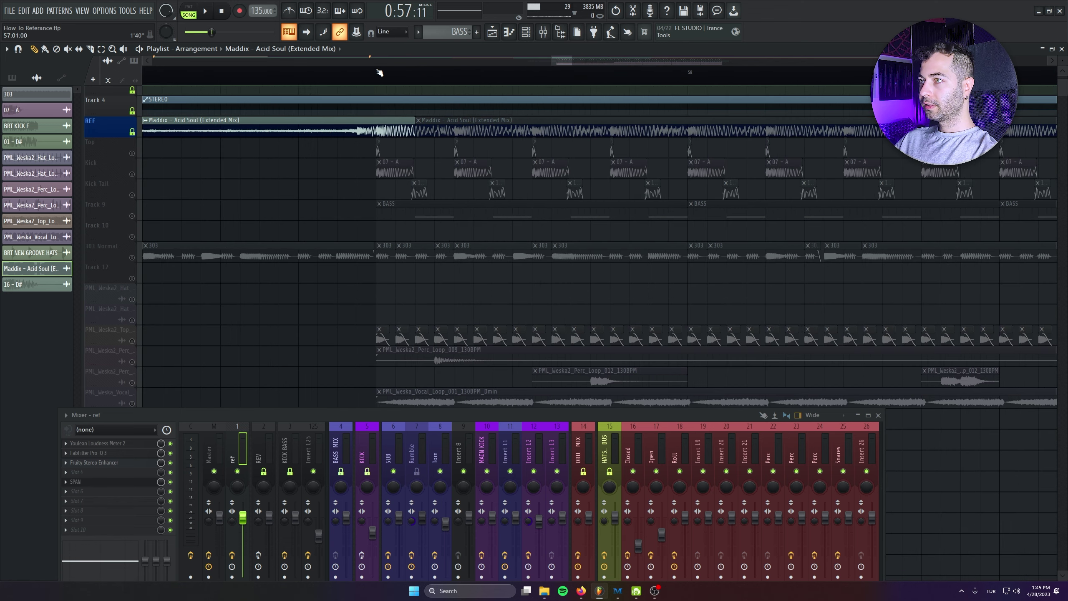
pyautogui.moveTo(379, 72); pyautogui.dragTo(454, 74)
pyautogui.rightClick(612, 293)
pyautogui.rightClick(631, 294)
pyautogui.scroll(5, 435, 217)
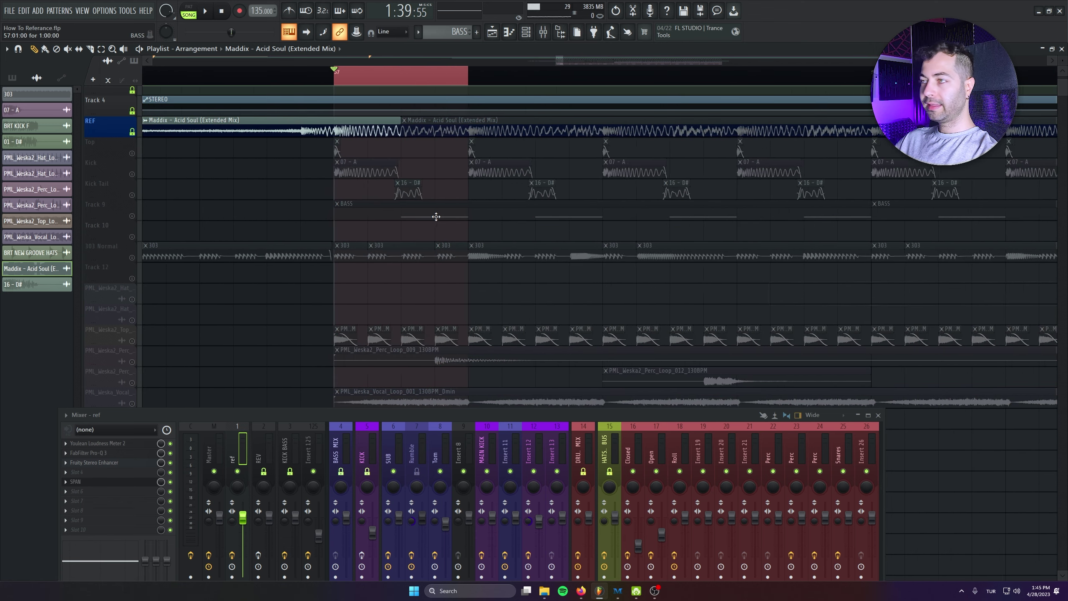
pyautogui.scroll(2, 406, 229)
pyautogui.scroll(2, 407, 226)
pyautogui.scroll(2, 414, 221)
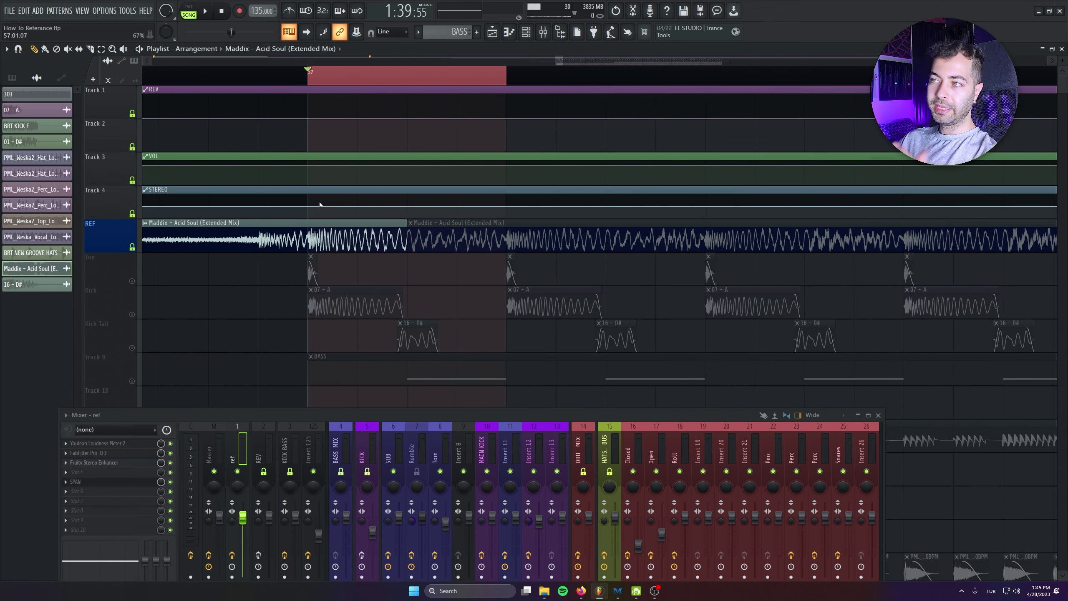
# Play the looped reference kick and view its spectrum in the ref mixer track's SPAN.
pyautogui.press('space')
pyautogui.moveTo(414, 416); pyautogui.dragTo(427, 346)
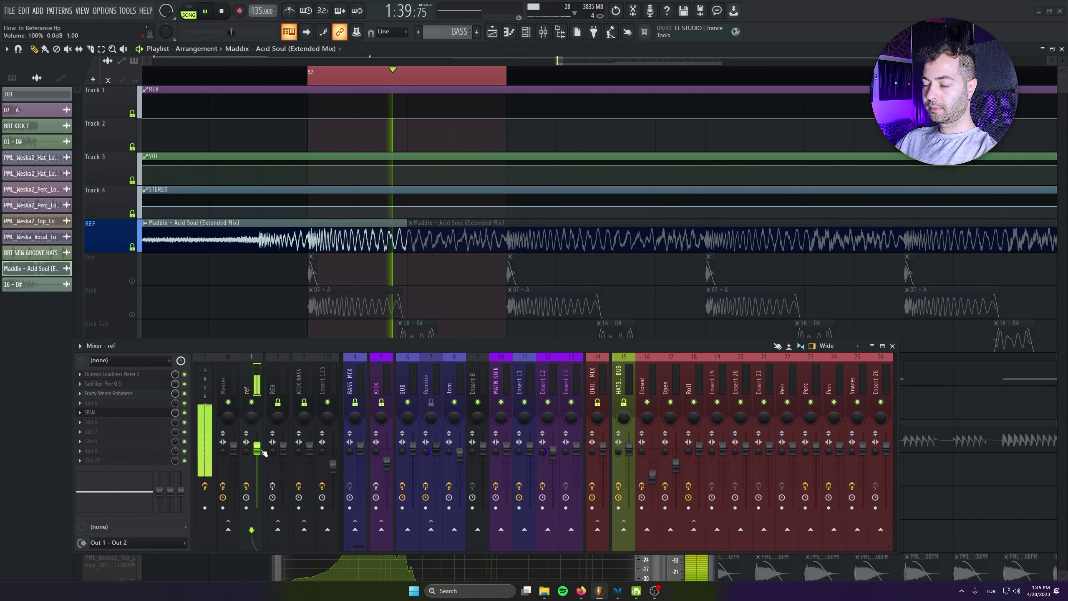
pyautogui.press('space')
pyautogui.click(227, 462)
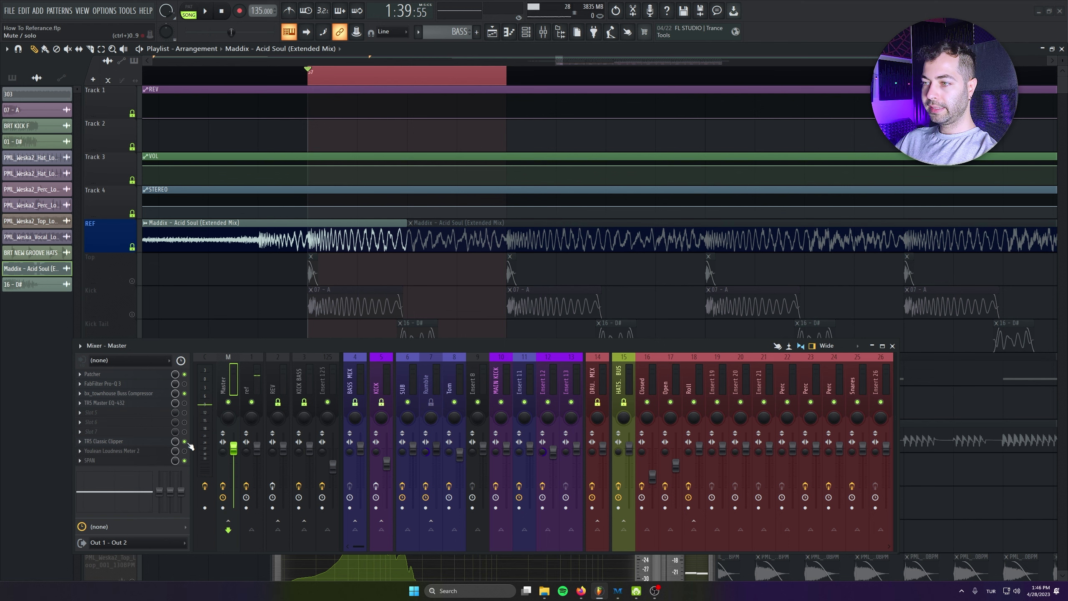
pyautogui.moveTo(257, 366); pyautogui.dragTo(257, 387)
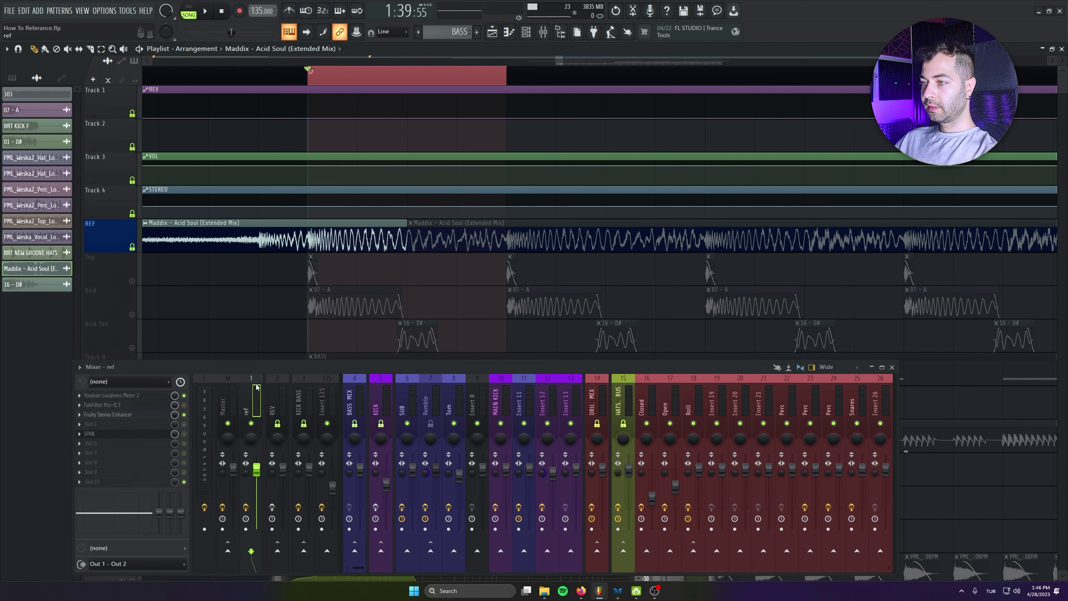
pyautogui.click(117, 435)
pyautogui.press('space')
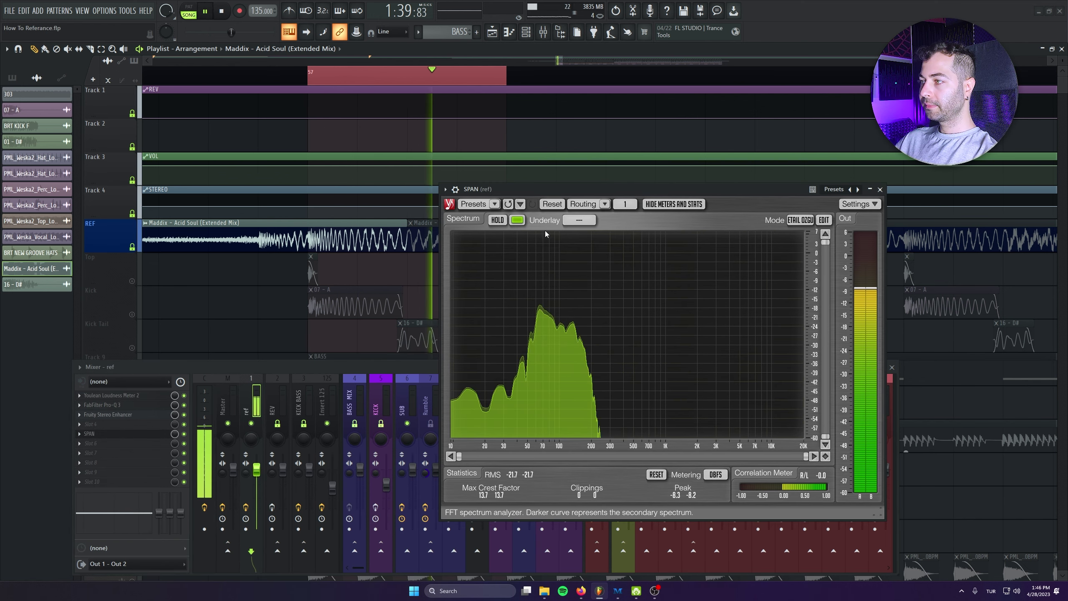
pyautogui.press('space')
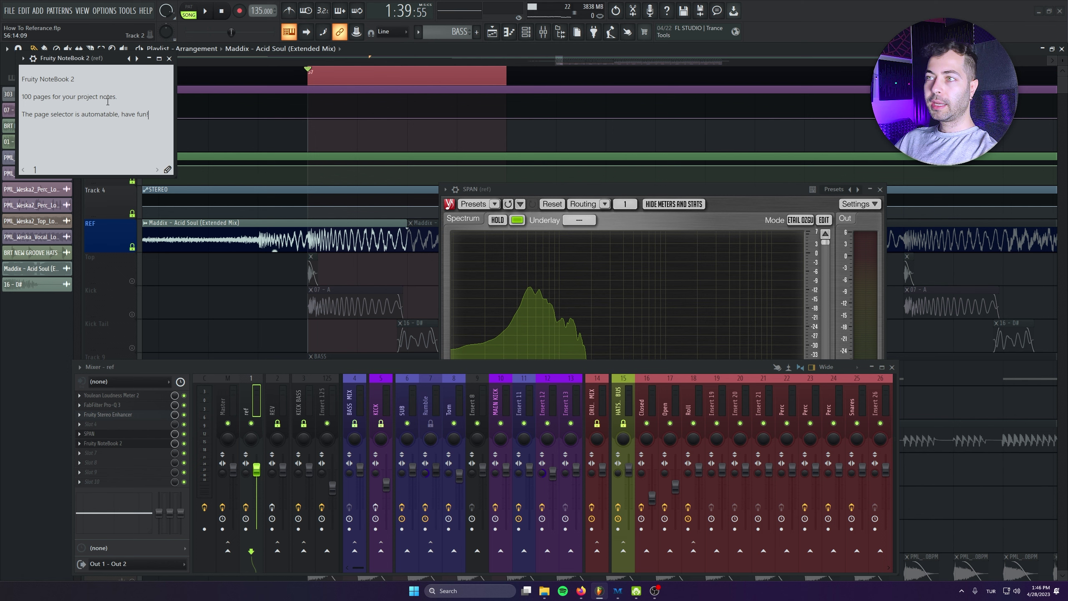
# Replace the default text in the ref track's Fruity NoteBook 2 with "Kick -11 DB" and set the note aside.
pyautogui.moveTo(79, 60); pyautogui.dragTo(223, 187)
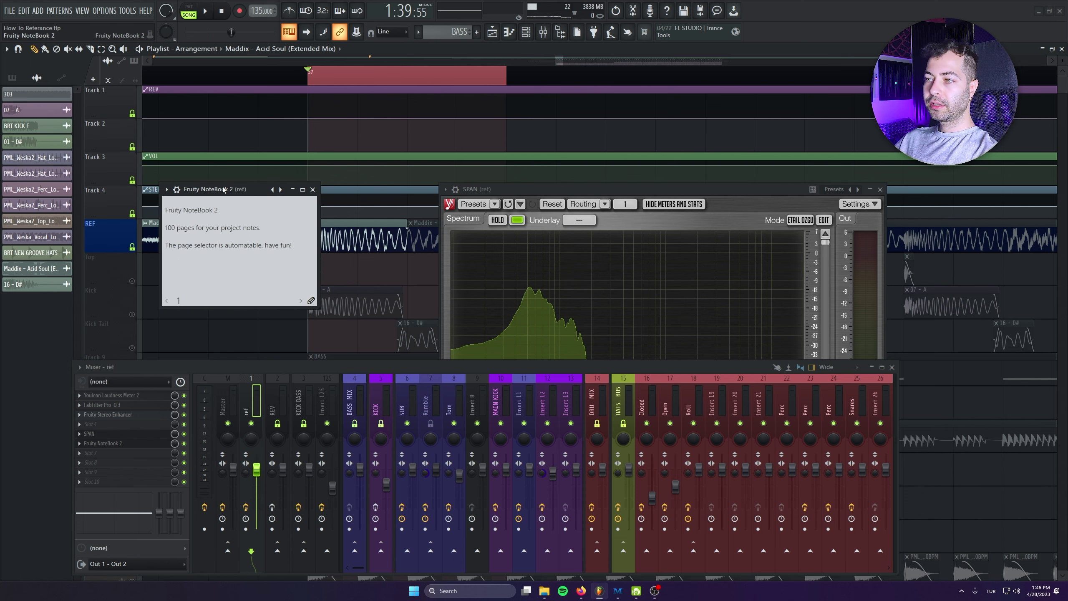
pyautogui.hotkey('ctrl', 'a')
pyautogui.press('Delete')
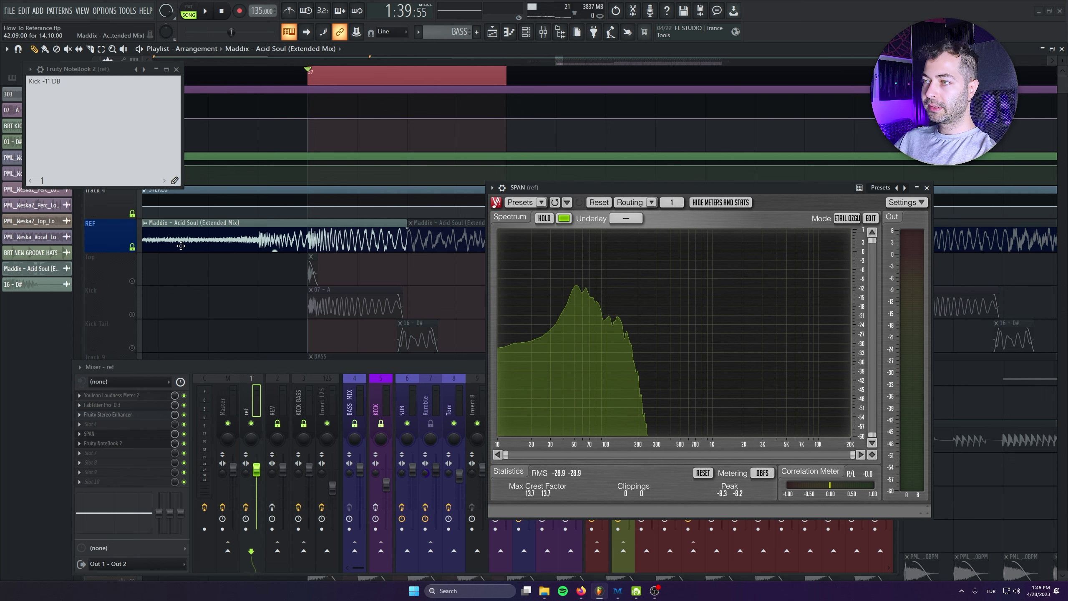
pyautogui.moveTo(609, 187); pyautogui.dragTo(622, 213)
pyautogui.moveTo(102, 69); pyautogui.dragTo(86, 94)
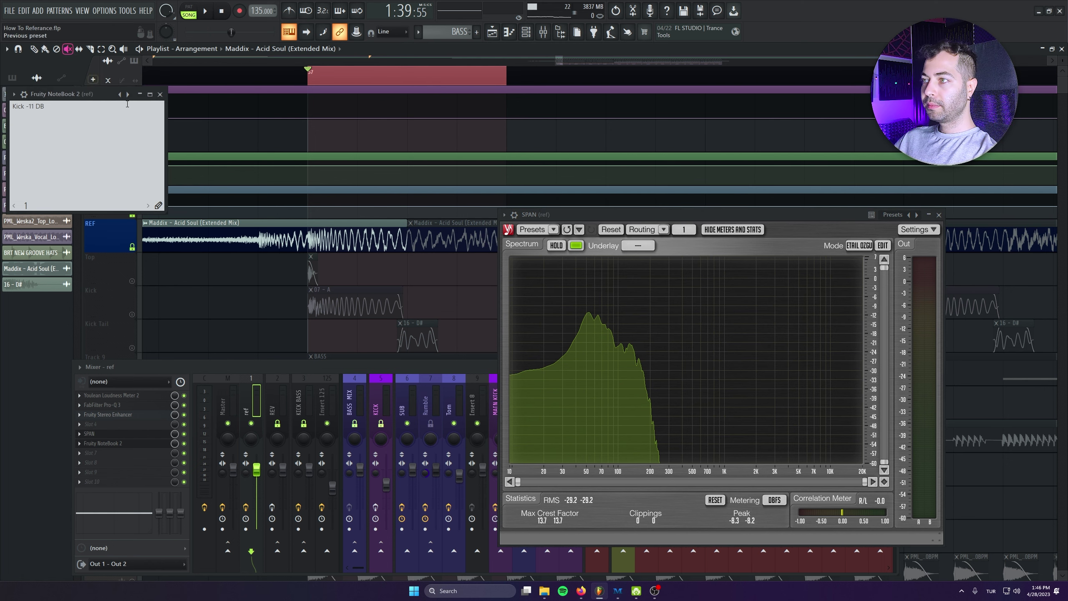
# Audition only the reference part after the cut and move the cut slightly later within the looped beat.
pyautogui.moveTo(547, 214); pyautogui.dragTo(612, 267)
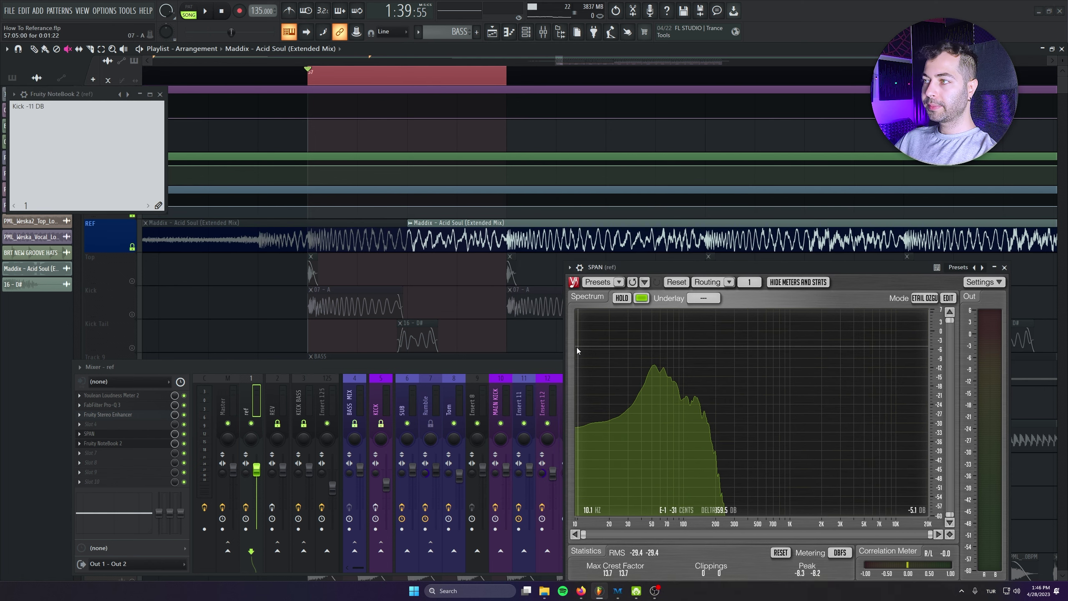
pyautogui.press('space')
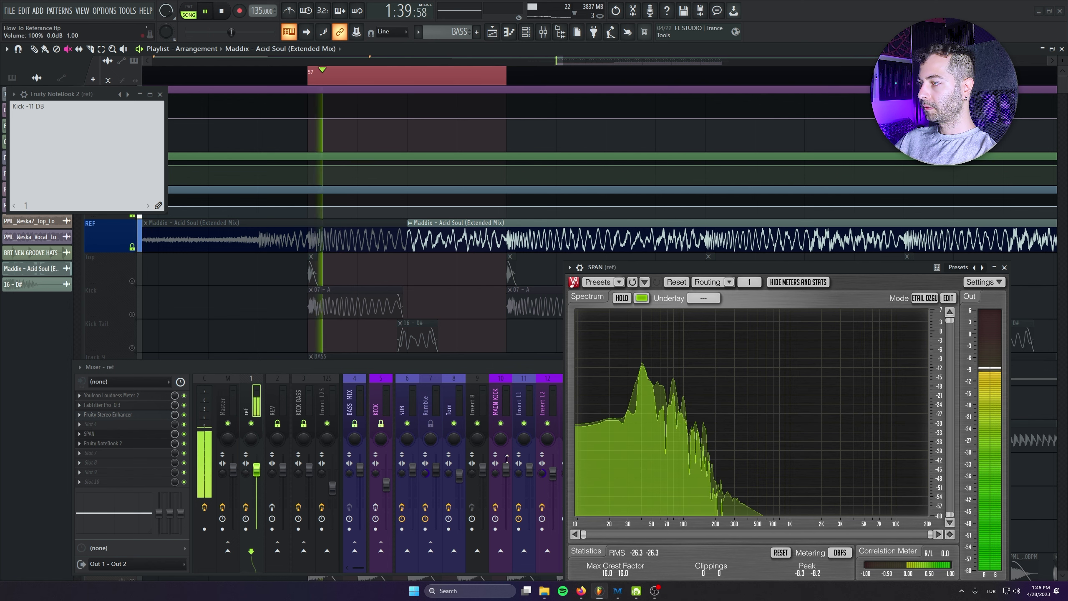
pyautogui.press('space')
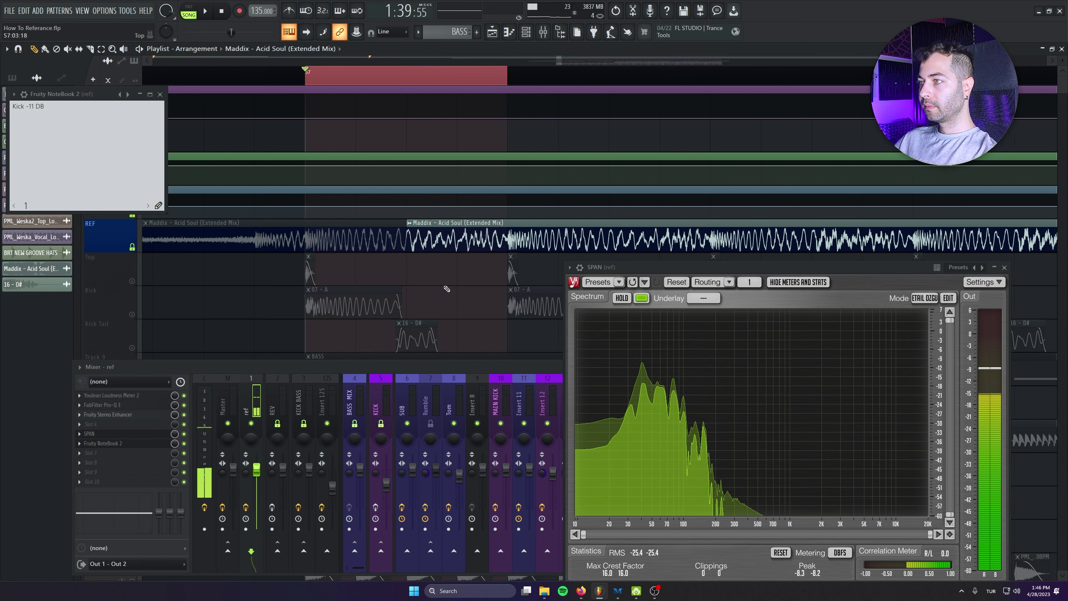
pyautogui.scroll(2, 447, 288)
pyautogui.moveTo(377, 248); pyautogui.dragTo(383, 248)
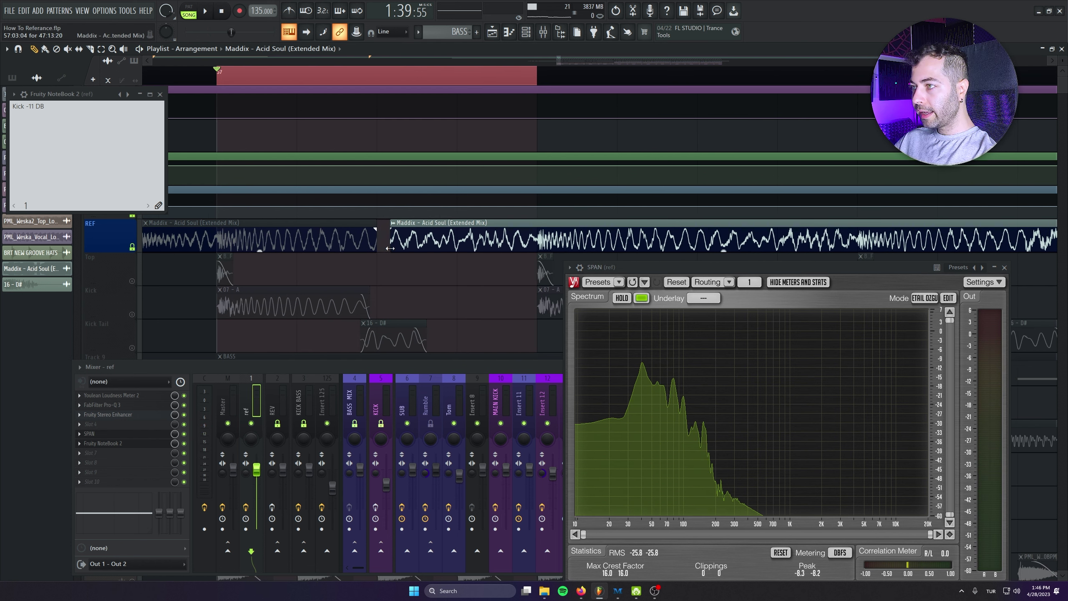
pyautogui.moveTo(390, 248); pyautogui.dragTo(388, 251)
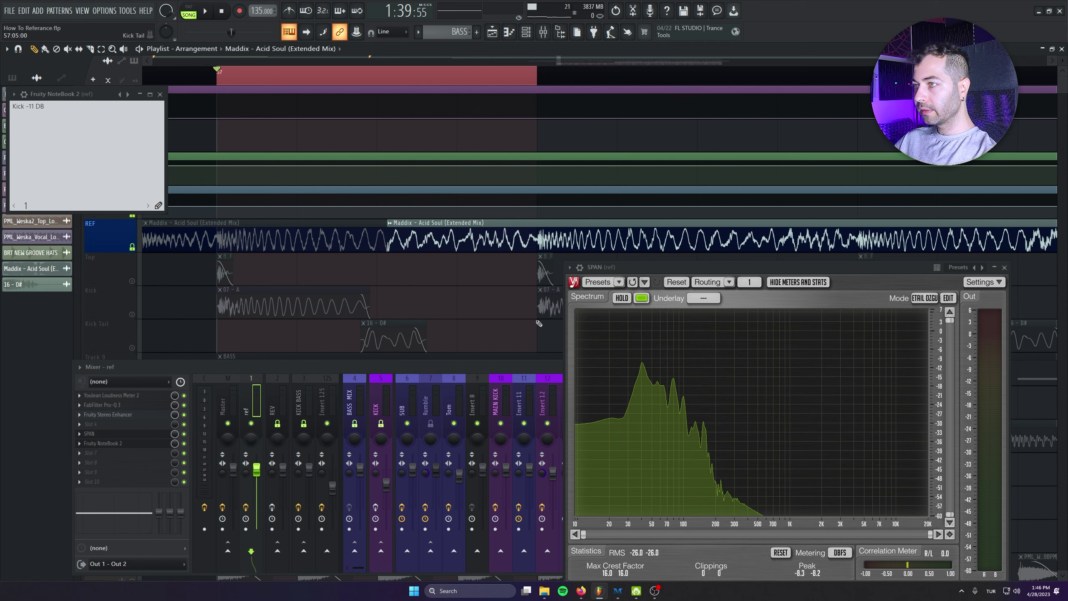
# Play the reference's sub part to read its peaks, note "Sub -11.6 DB" and "Root 2 -15 DB", and save the project.
pyautogui.press('space')
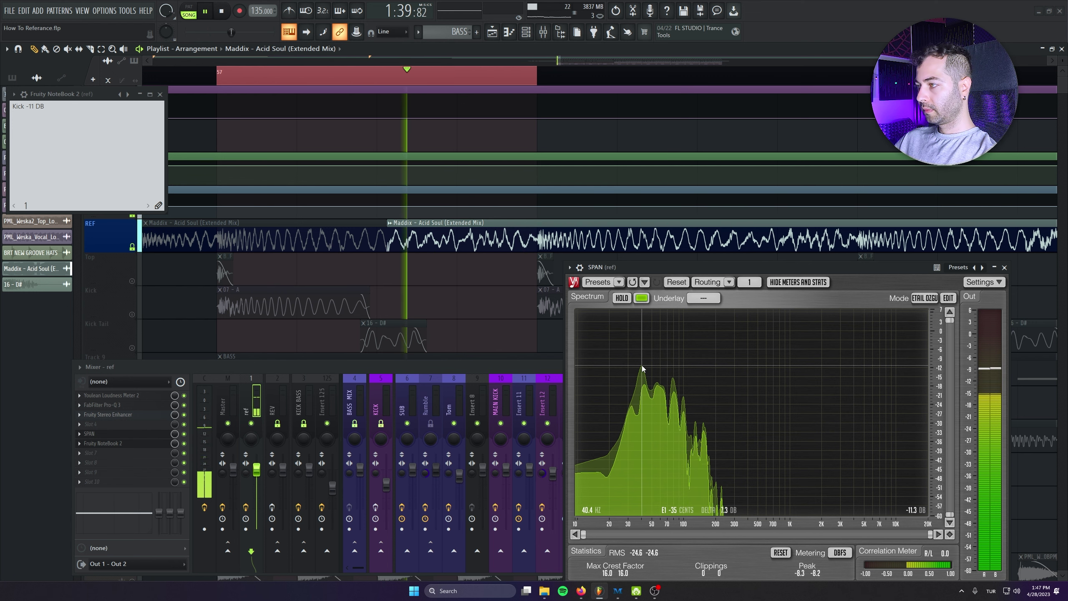
pyautogui.press('space')
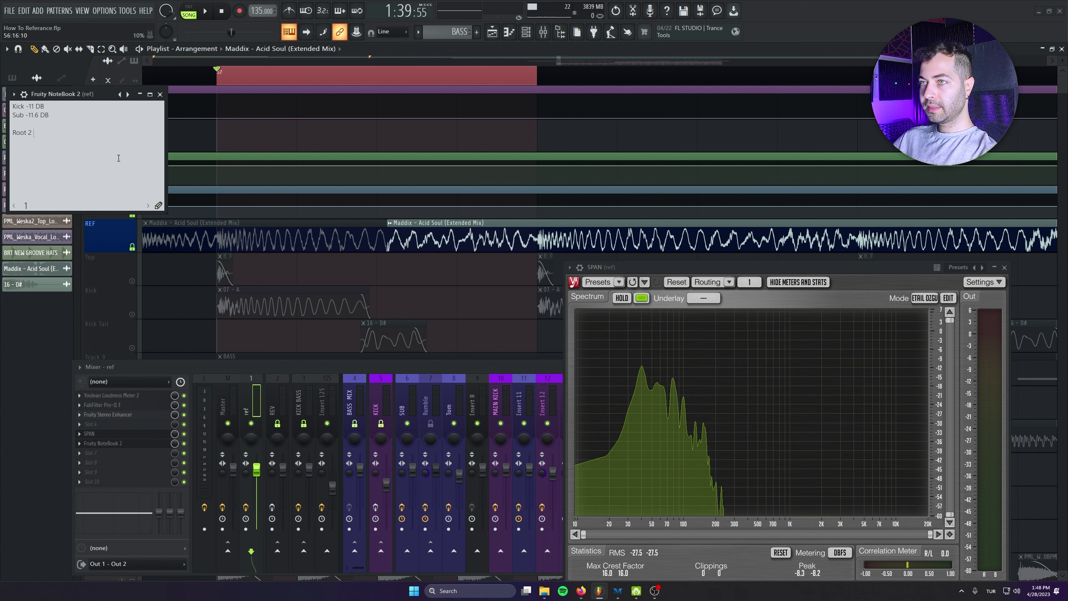
pyautogui.write('15 DB')
pyautogui.hotkey('ctrl', 's')
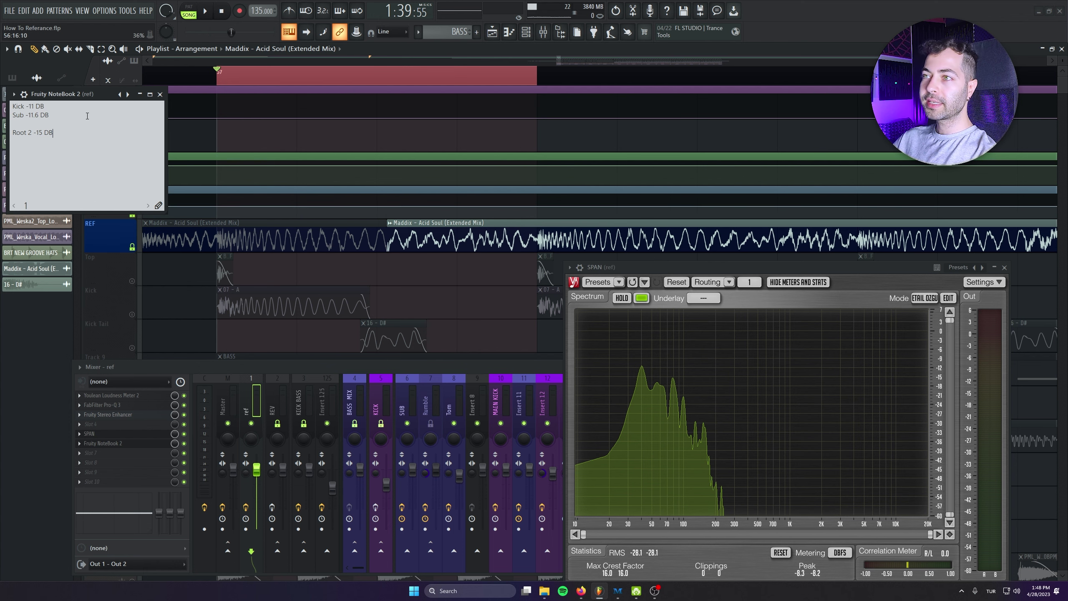
# Close the ref track's SPAN and mute the reference, leaving the Top, Kick and Kick Tail playlist tracks enabled.
pyautogui.moveTo(86, 101); pyautogui.dragTo(746, 132)
pyautogui.click(1005, 267)
pyautogui.click(132, 282)
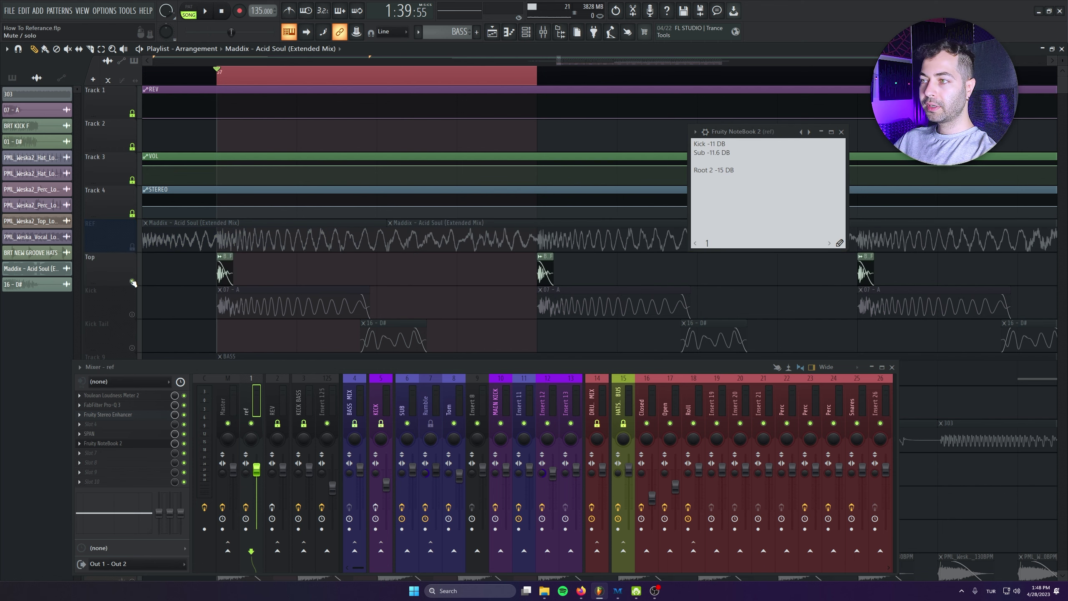
pyautogui.click(131, 315)
pyautogui.click(132, 347)
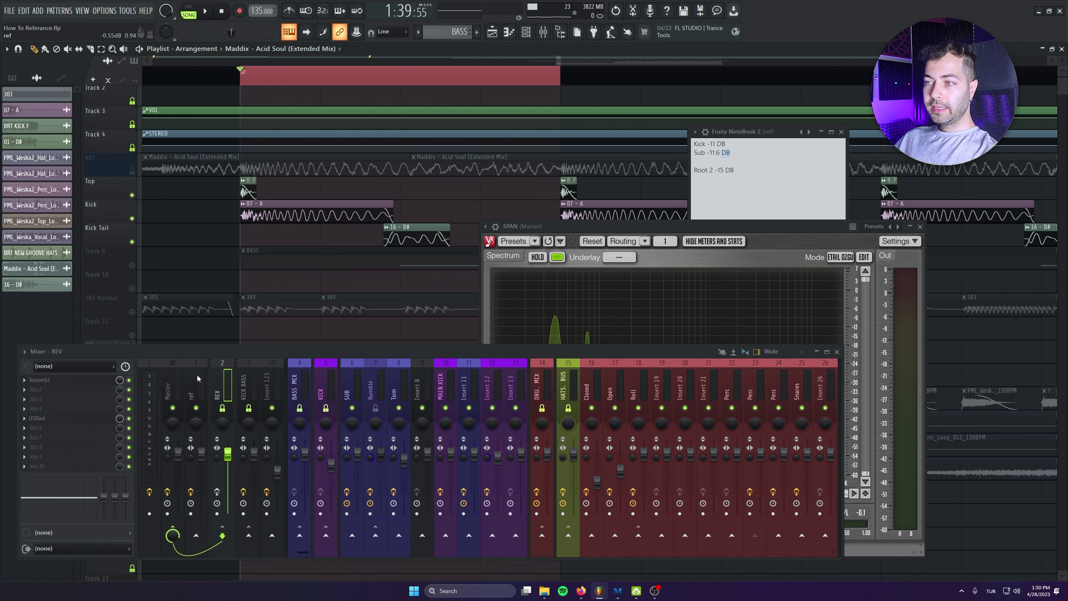
# Copy the FabFilter Pro-Q 3 and Fruity Stereo Enhancer settings from the ref mixer track onto the Master.
pyautogui.click(198, 379)
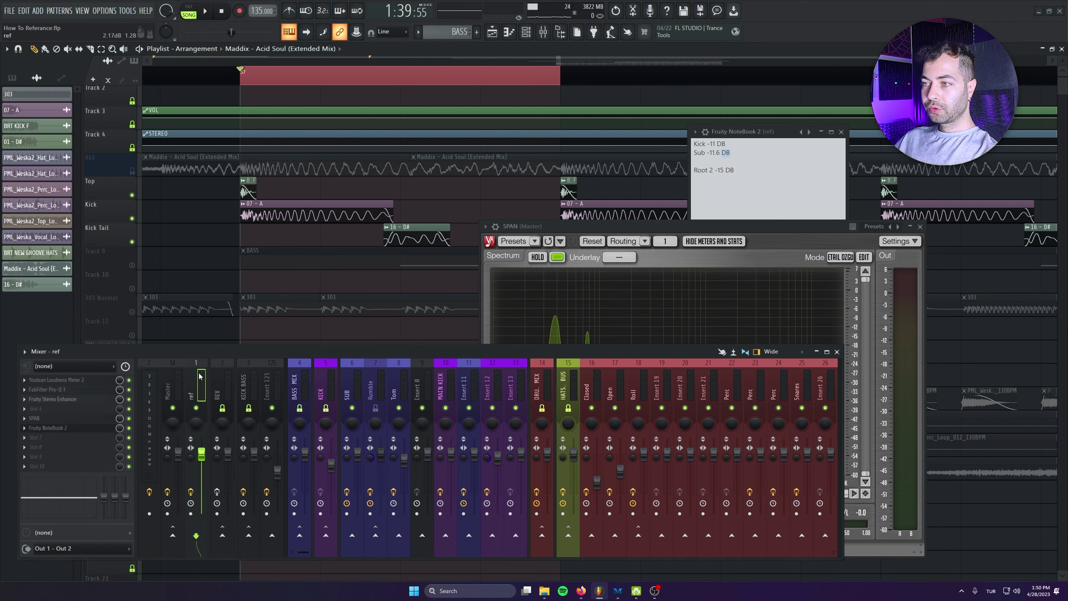
pyautogui.click(23, 389)
pyautogui.moveTo(43, 409); pyautogui.dragTo(176, 371)
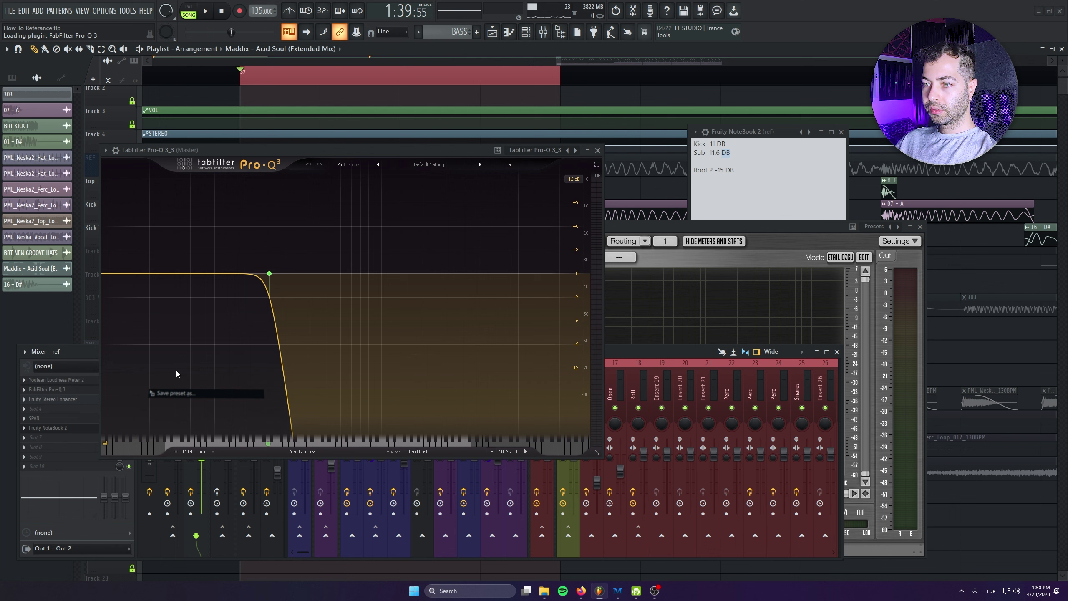
pyautogui.click(597, 150)
pyautogui.click(198, 380)
pyautogui.click(24, 399)
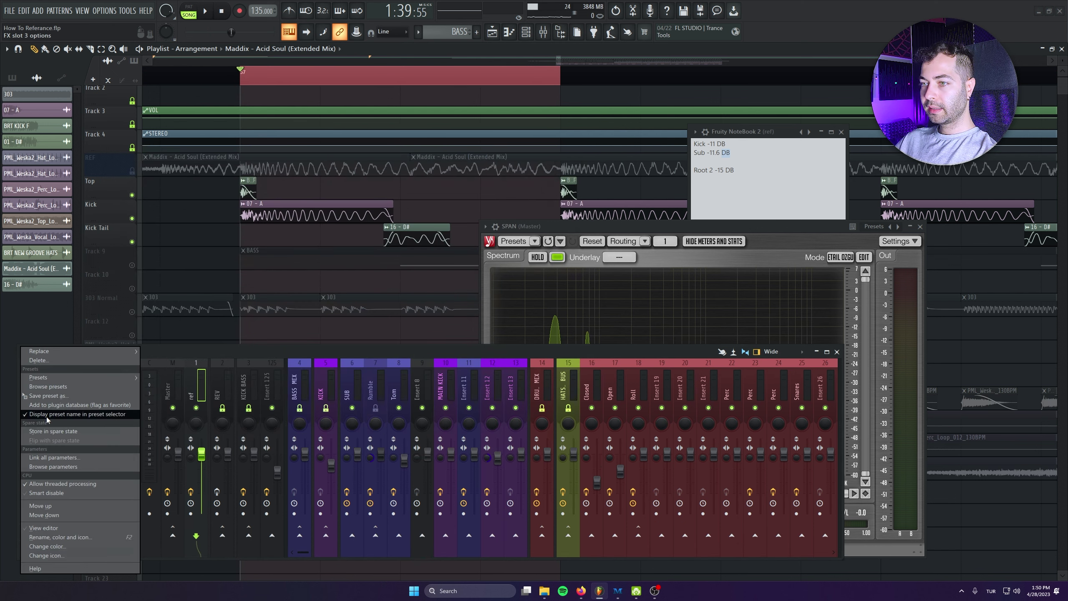
pyautogui.moveTo(47, 397); pyautogui.dragTo(173, 378)
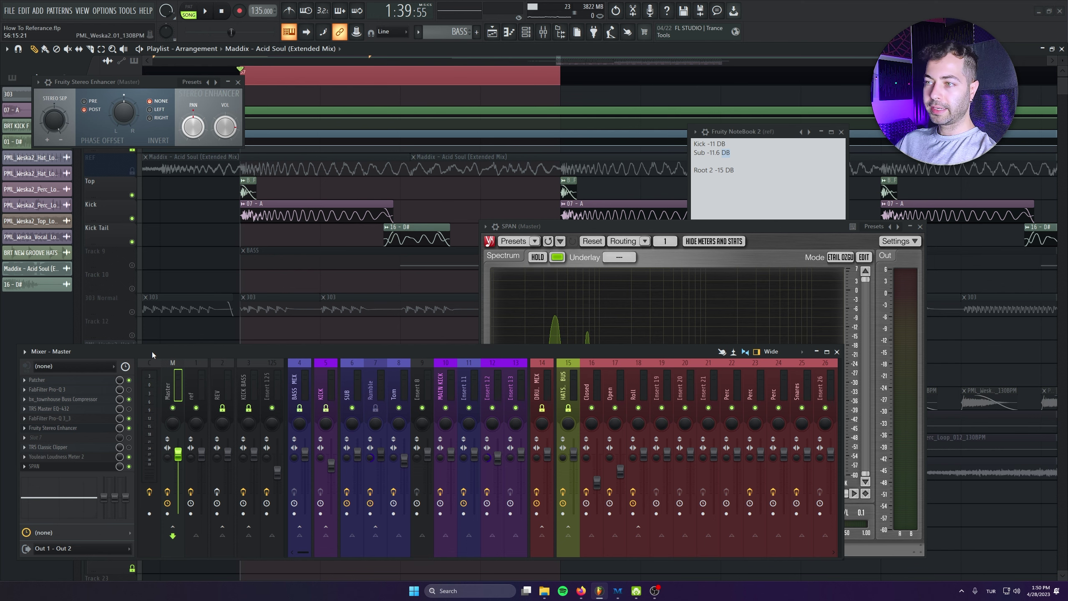
# Play the project's kick, read its peak in the Master's SPAN, and lower the KICK mixer track to 77% (-5.5 dB).
pyautogui.press('space')
pyautogui.click(537, 285)
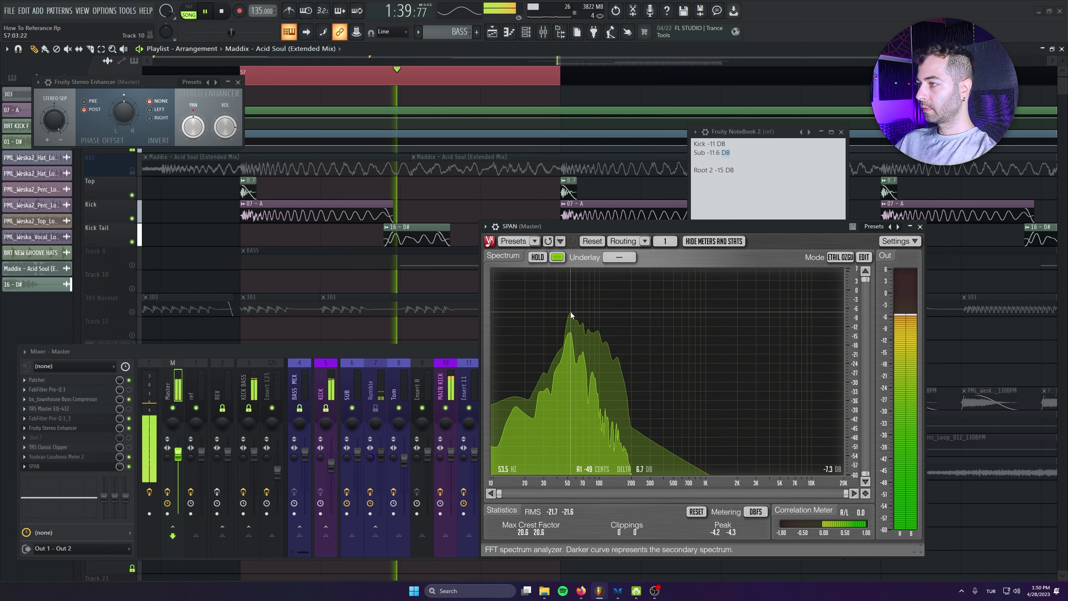
pyautogui.click(336, 471)
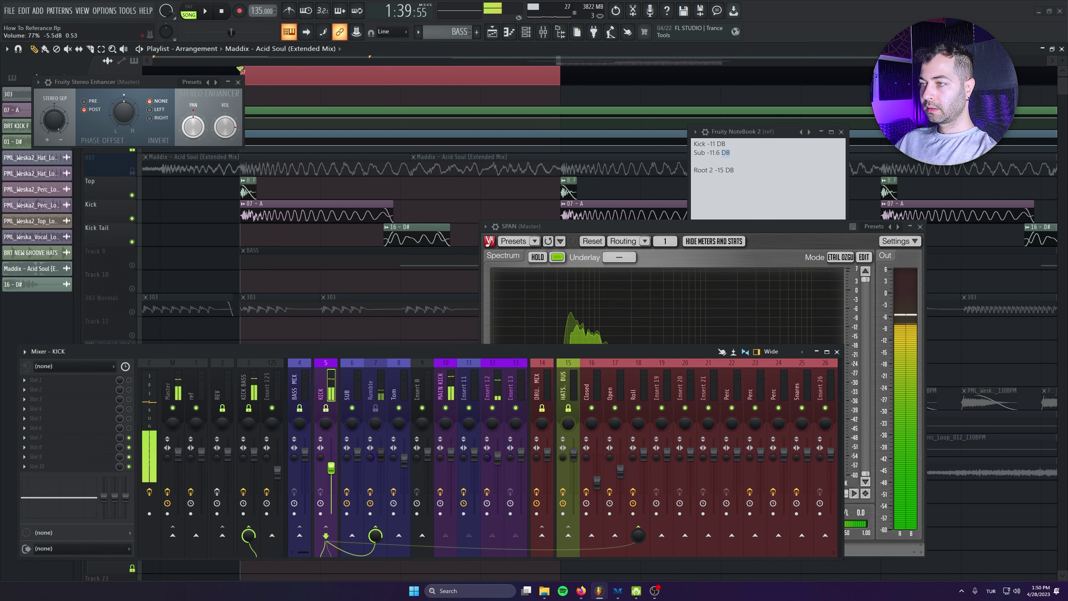
pyautogui.press('space')
# Arrange SPAN, the mixer and the NoteBook so the spectrum, faders and noted reference levels are in view together.
pyautogui.moveTo(582, 230); pyautogui.dragTo(459, 96)
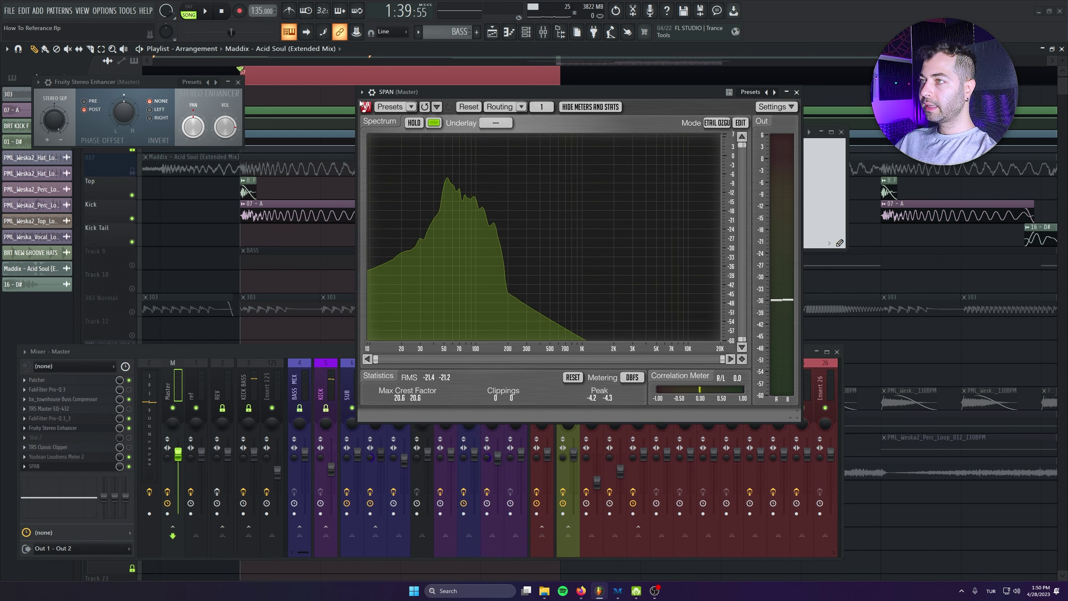
pyautogui.click(362, 92)
pyautogui.click(292, 349)
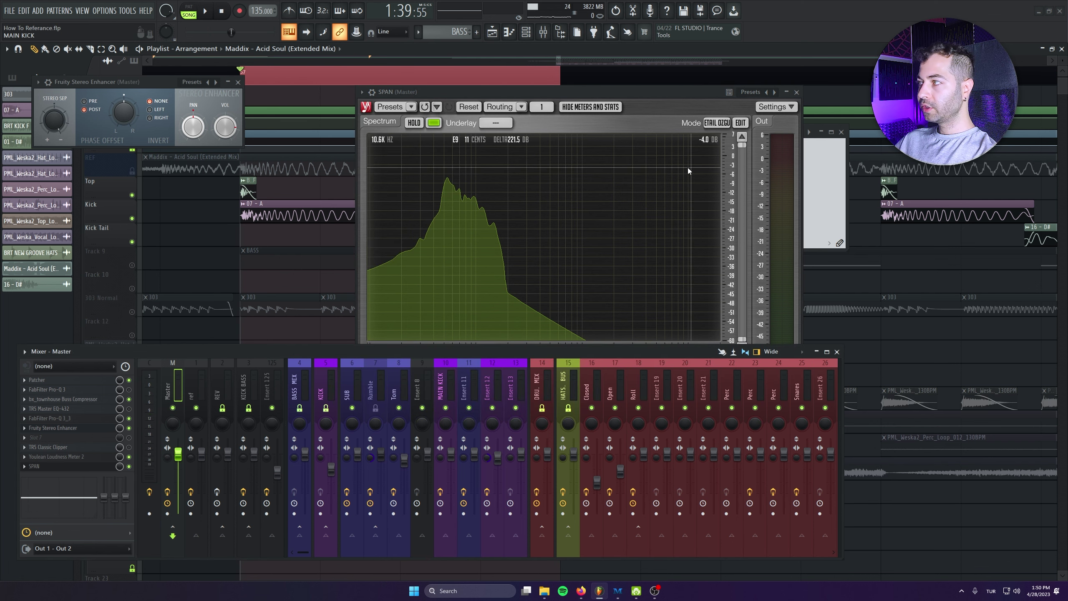
pyautogui.moveTo(620, 94); pyautogui.dragTo(547, 95)
pyautogui.moveTo(772, 132); pyautogui.dragTo(833, 210)
# Lower the KICK mixer track to 60% (-9.9 dB) and play the kick to compare its SPAN peak with the noted -11 dB.
pyautogui.press('space')
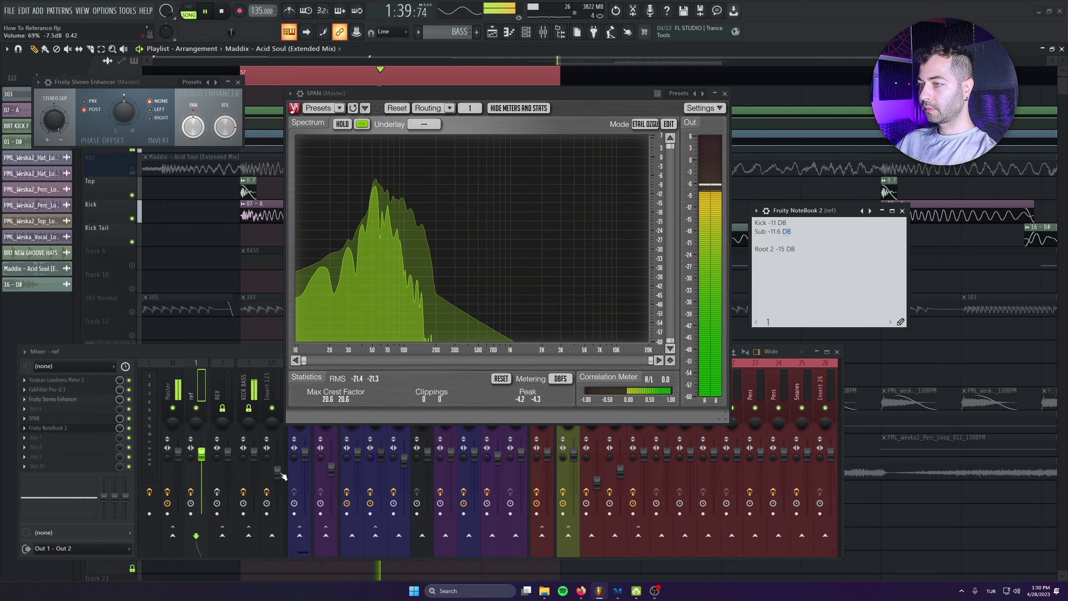
pyautogui.click(292, 482)
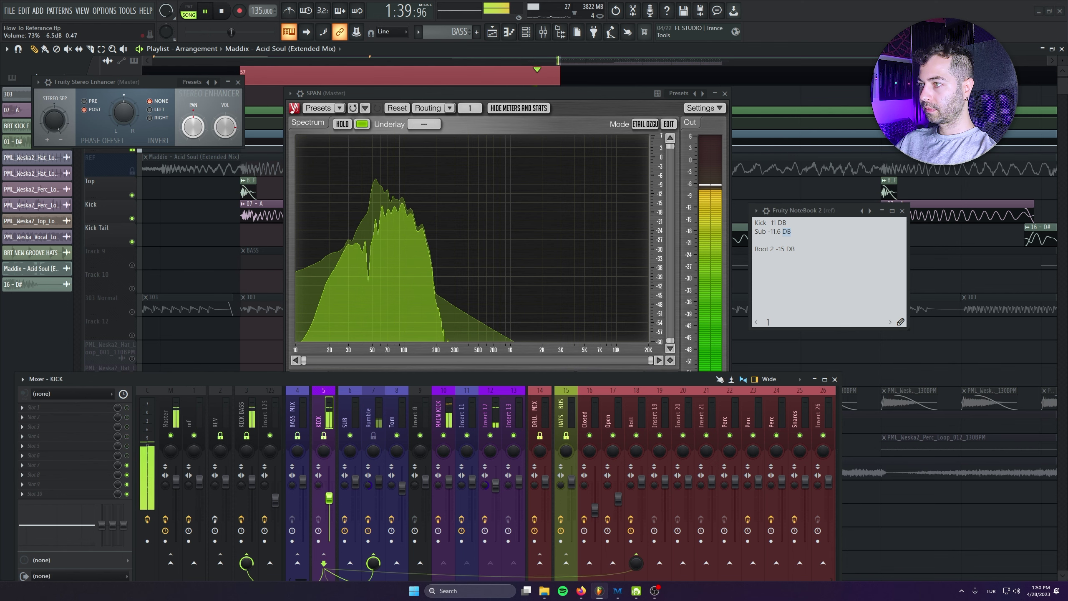
pyautogui.click(376, 192)
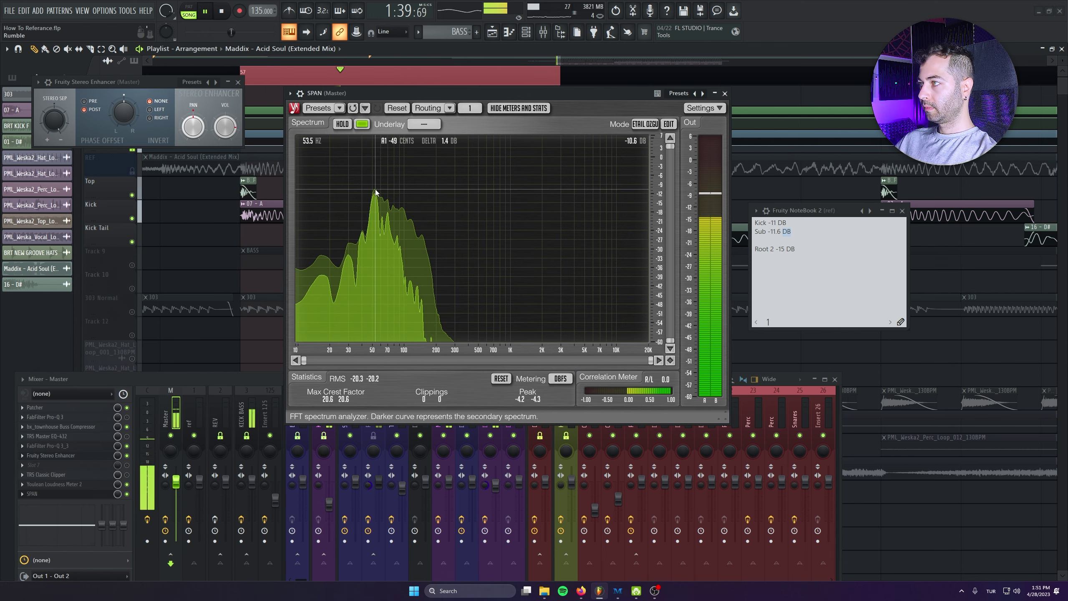
pyautogui.press('space')
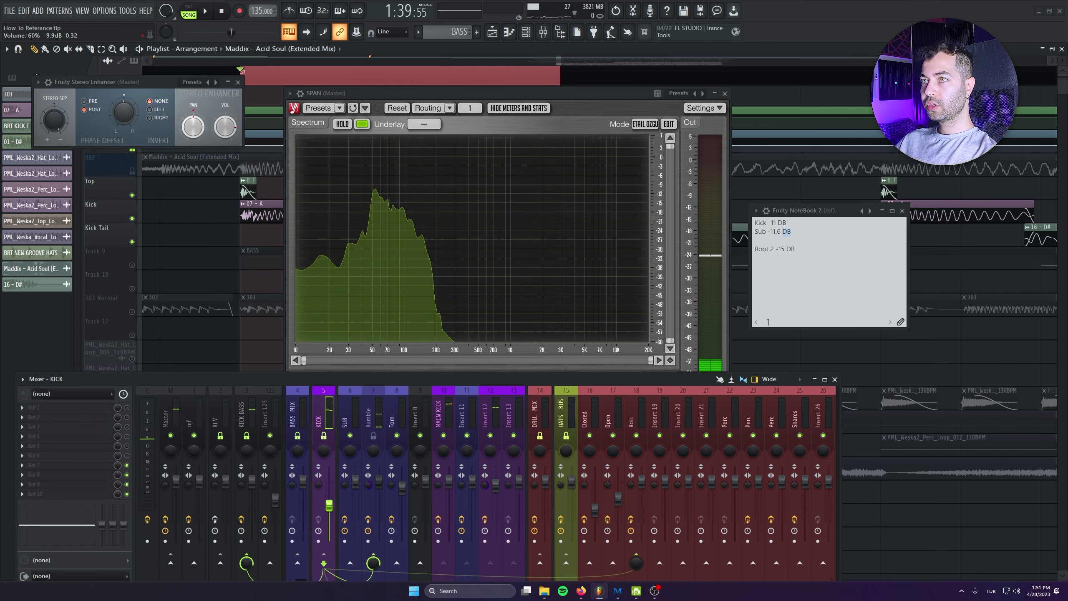
pyautogui.press('space')
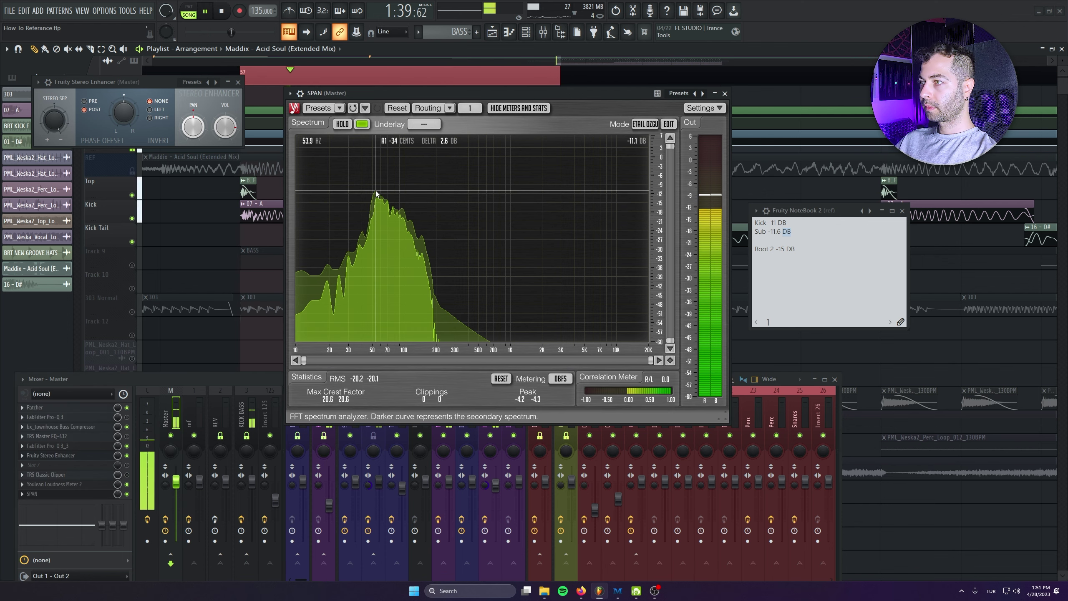
pyautogui.press('space')
pyautogui.click(238, 379)
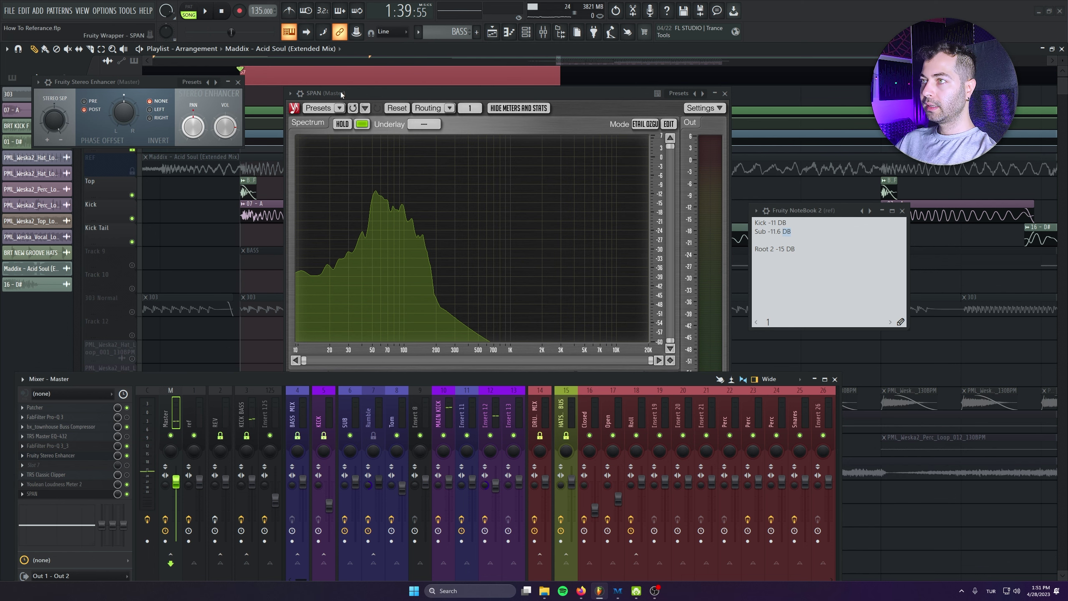
# Close the Fruity Stereo Enhancer, solo the playlist track holding the BASS pattern, and play it with SPAN and the mixer in view.
pyautogui.click(238, 82)
pyautogui.moveTo(328, 93); pyautogui.dragTo(418, 186)
pyautogui.keyDown('ctrl'); pyautogui.click(132, 265); pyautogui.keyUp('ctrl')
pyautogui.scroll(-2, 330, 320)
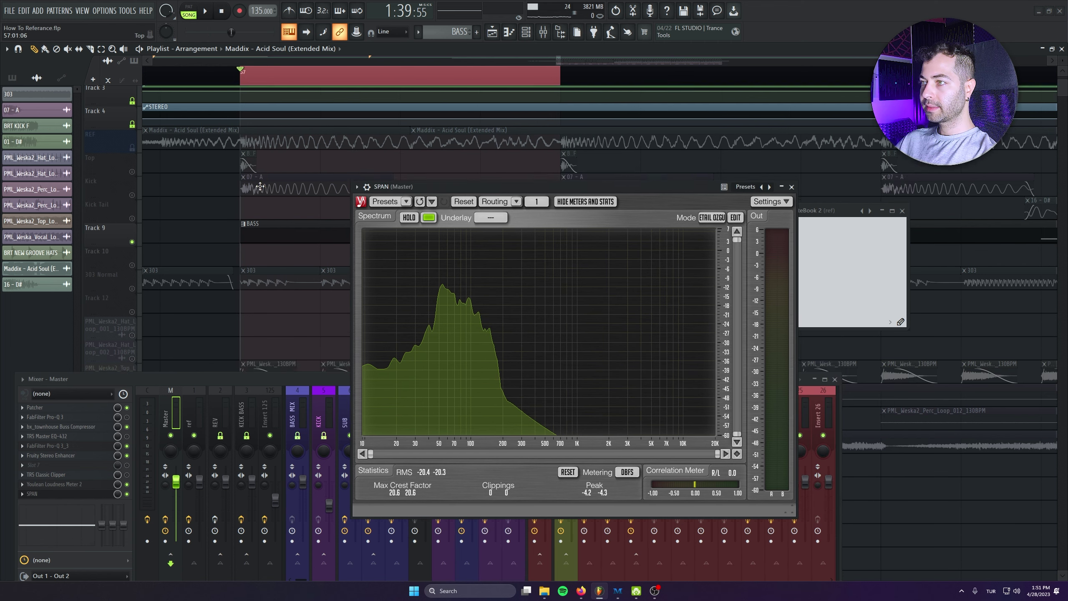
pyautogui.moveTo(330, 378); pyautogui.dragTo(331, 345)
pyautogui.press('space')
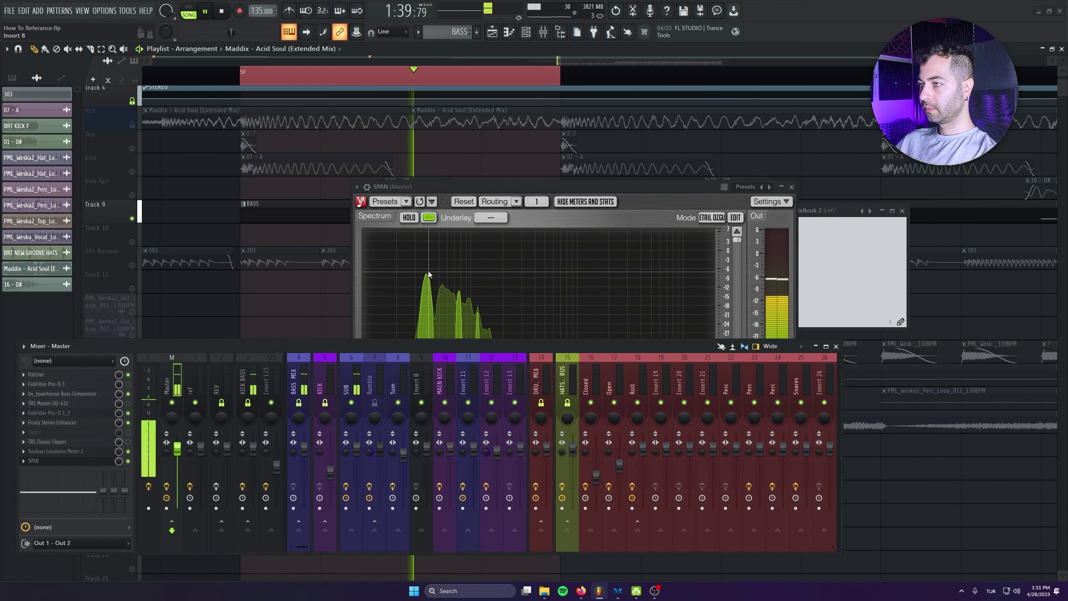
# Lower the SUB mixer track to 79% (-4.9 dB) and check its SPAN peak against the noted -11.6 dB.
pyautogui.click(782, 238)
pyautogui.moveTo(781, 237); pyautogui.dragTo(755, 232)
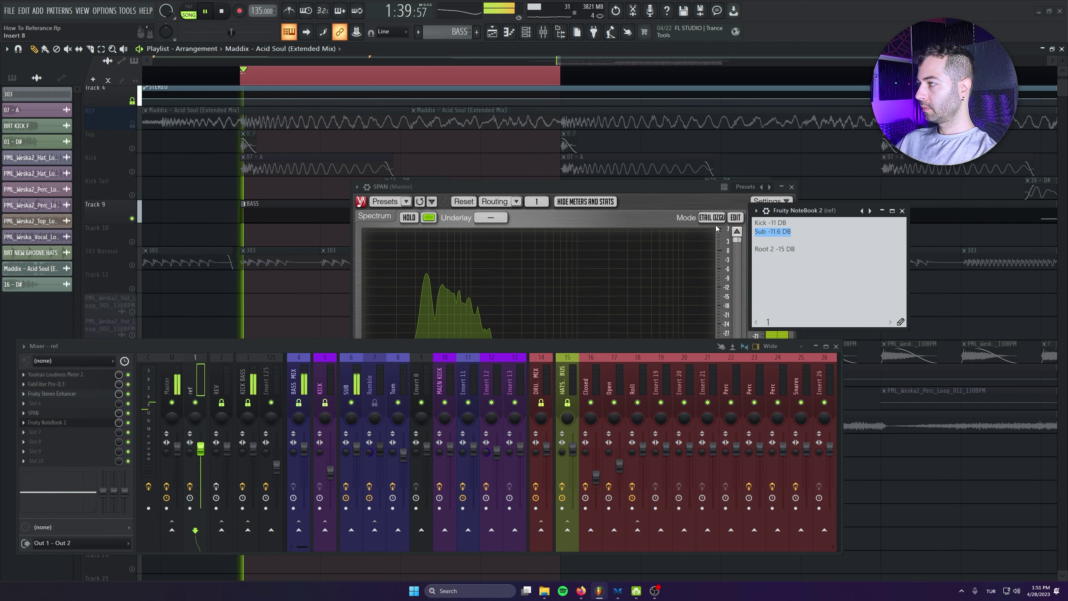
pyautogui.moveTo(631, 187); pyautogui.dragTo(581, 111)
pyautogui.moveTo(258, 343); pyautogui.dragTo(262, 370)
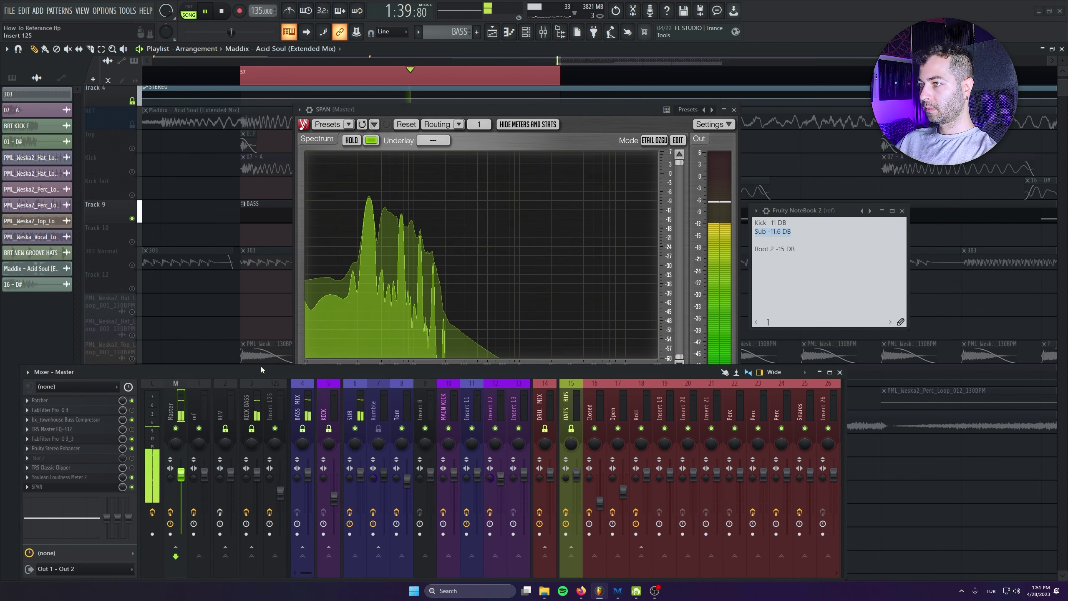
pyautogui.moveTo(361, 477); pyautogui.dragTo(361, 485)
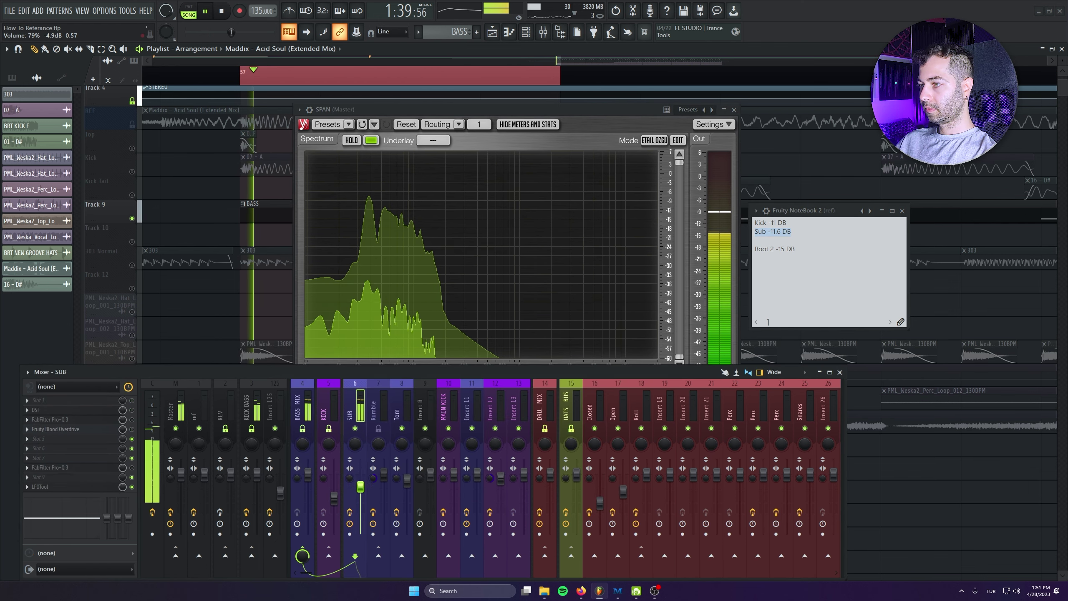
pyautogui.click(392, 238)
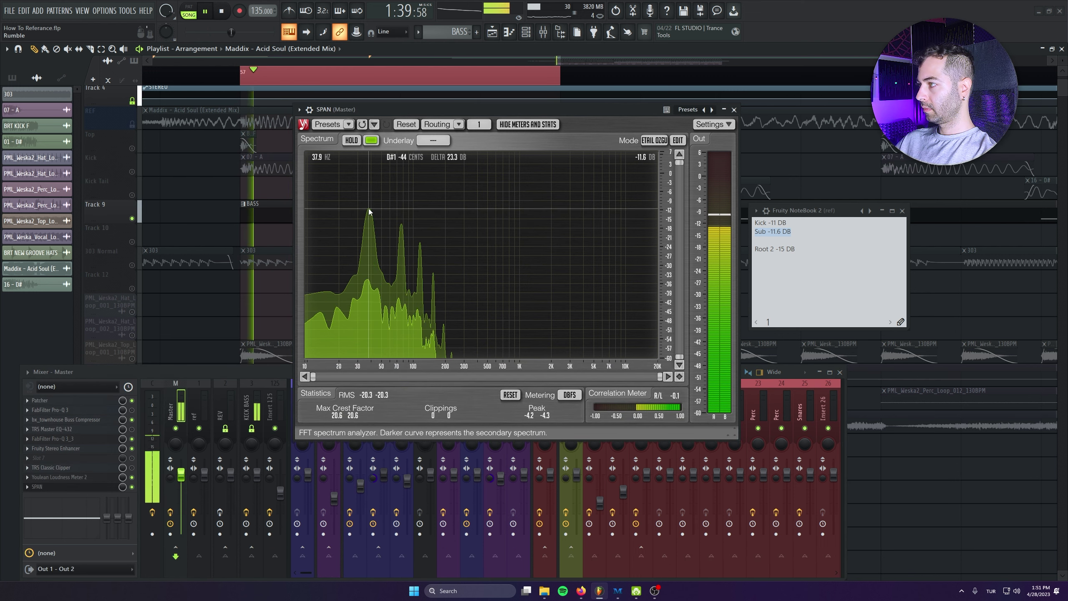
pyautogui.click(195, 374)
pyautogui.press('space')
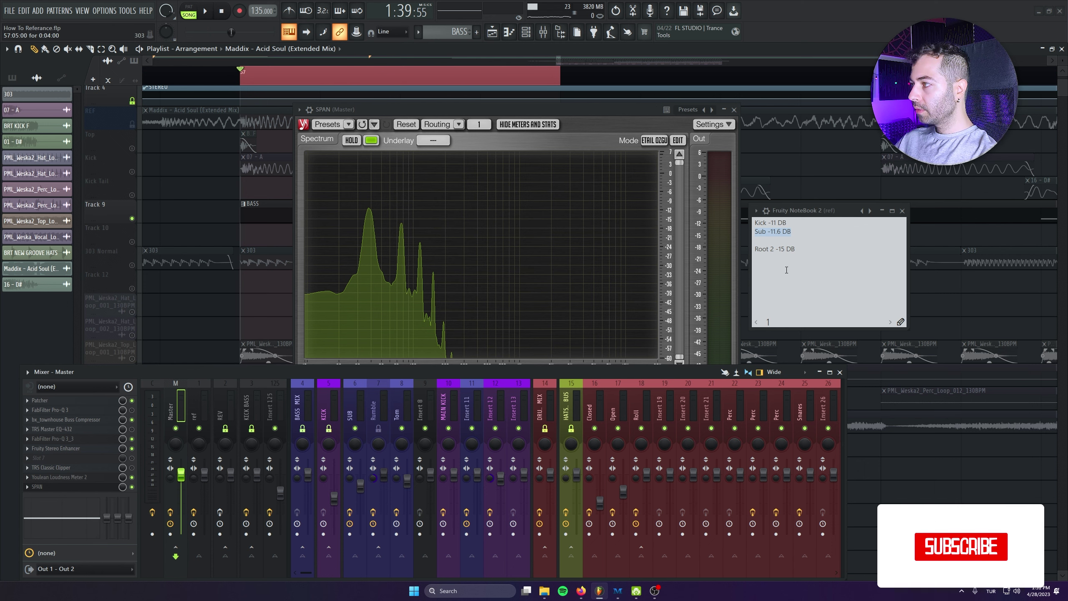
# Highlight the "Root 2 -15 DB" line in the NoteBook and save the project.
pyautogui.moveTo(799, 250); pyautogui.dragTo(749, 248)
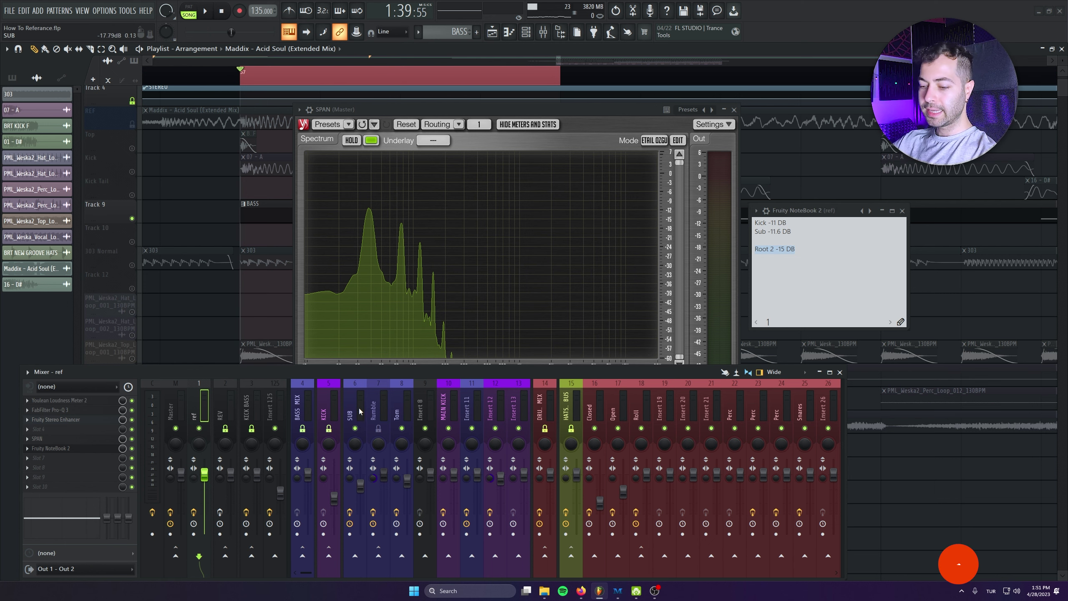
pyautogui.hotkey('ctrl', 's')
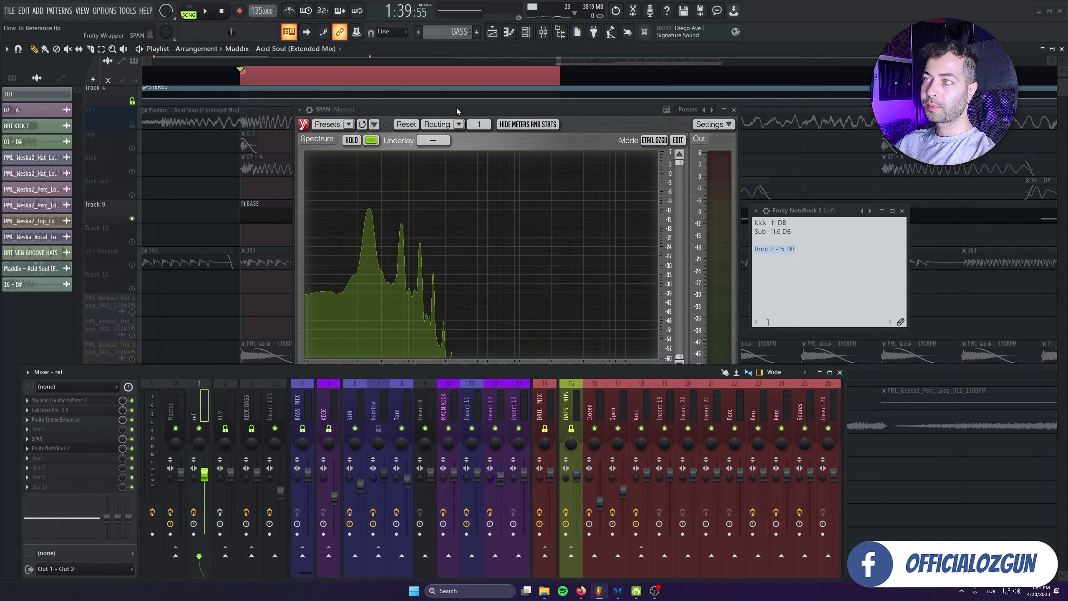
# Play the project's kick and bass together and view their combined spectrum in the Master's SPAN.
pyautogui.moveTo(456, 108); pyautogui.dragTo(462, 240)
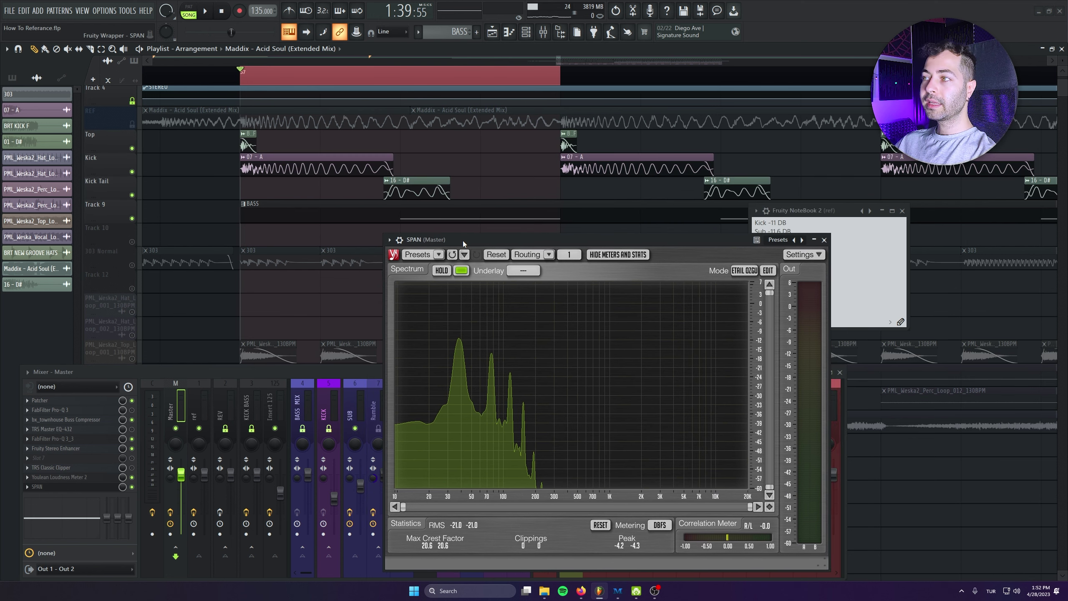
pyautogui.press('space')
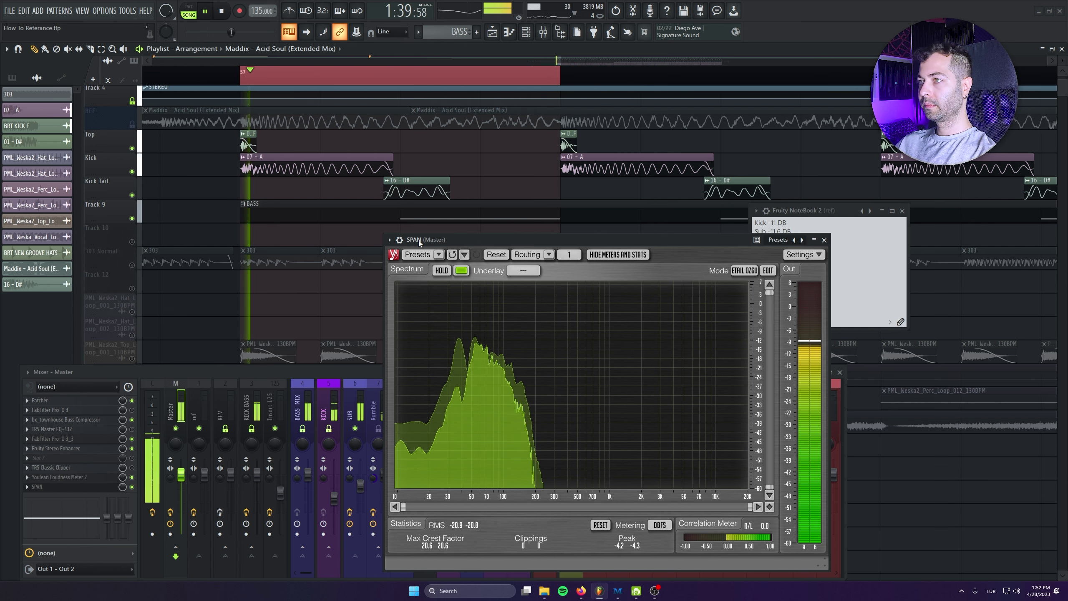
pyautogui.press('space')
# Solo the REF track, delete the first reference clip, and extend the remaining clip's start back to before the loop region.
pyautogui.rightClick(131, 124)
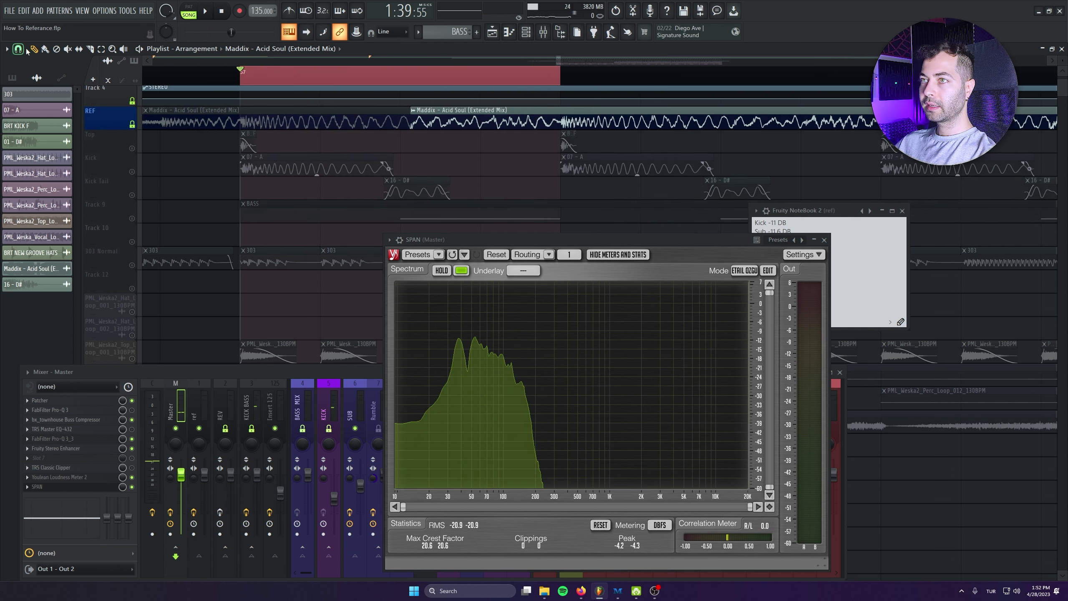
pyautogui.rightClick(344, 125)
pyautogui.moveTo(417, 120); pyautogui.dragTo(149, 120)
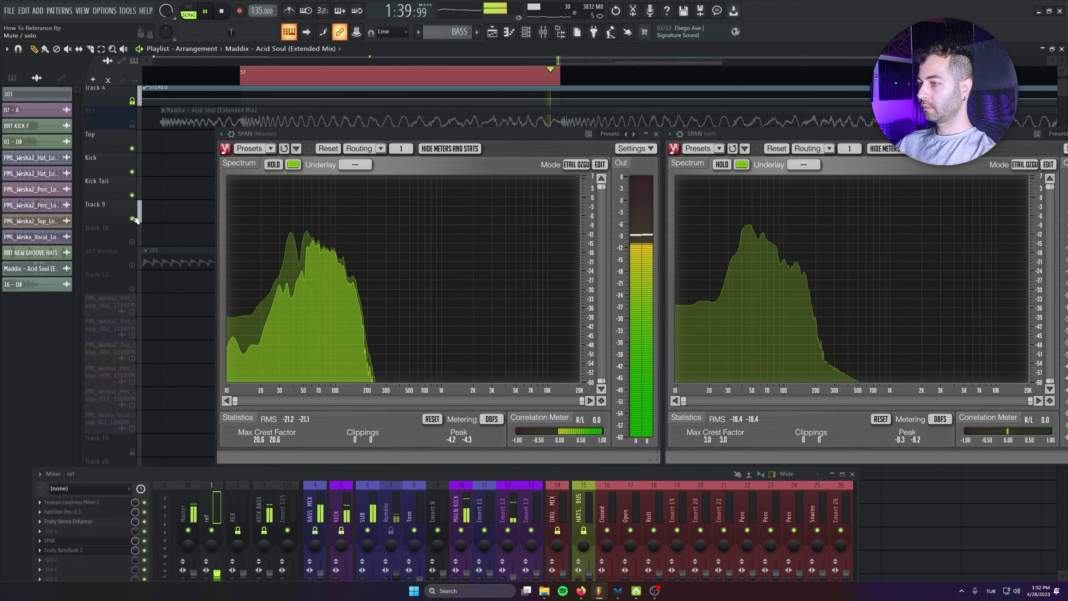
# Mute the ref mixer track and play the loop to compare the Master and ref SPAN curves side by side.
pyautogui.moveTo(237, 475); pyautogui.dragTo(245, 426)
pyautogui.click(220, 481)
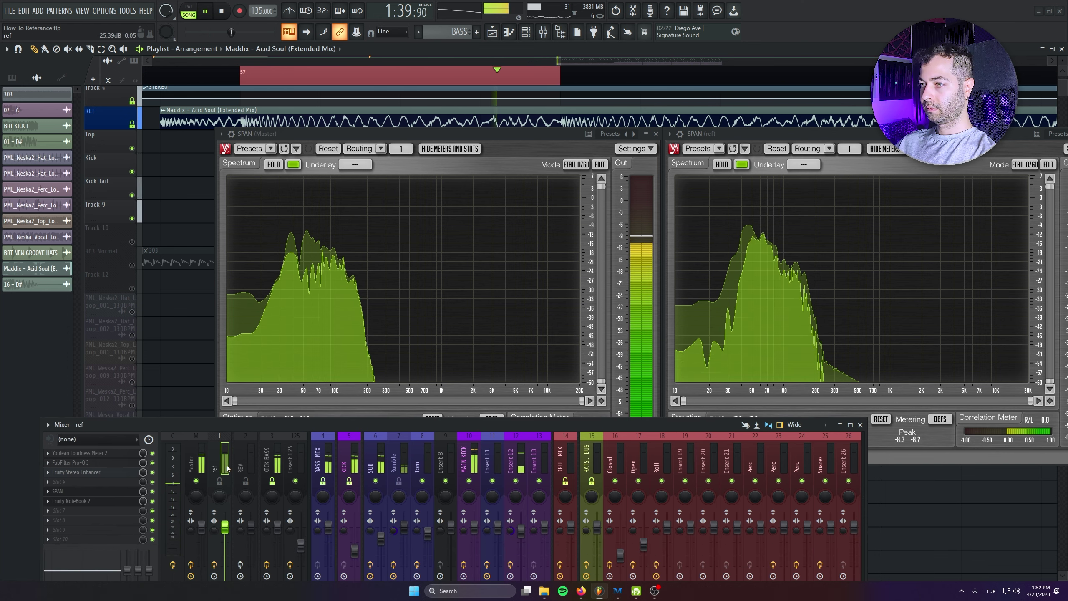
pyautogui.press('space')
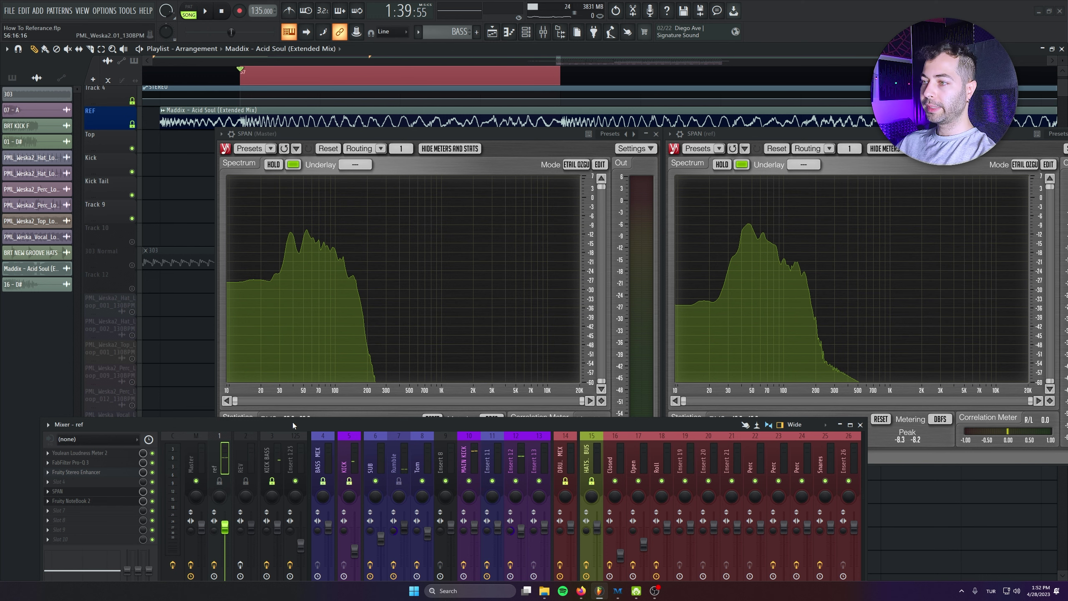
# Disable FabFilter Pro-Q 3 and Fruity Stereo Enhancer on the Master and ref mixer tracks and close both SPAN windows.
pyautogui.click(374, 449)
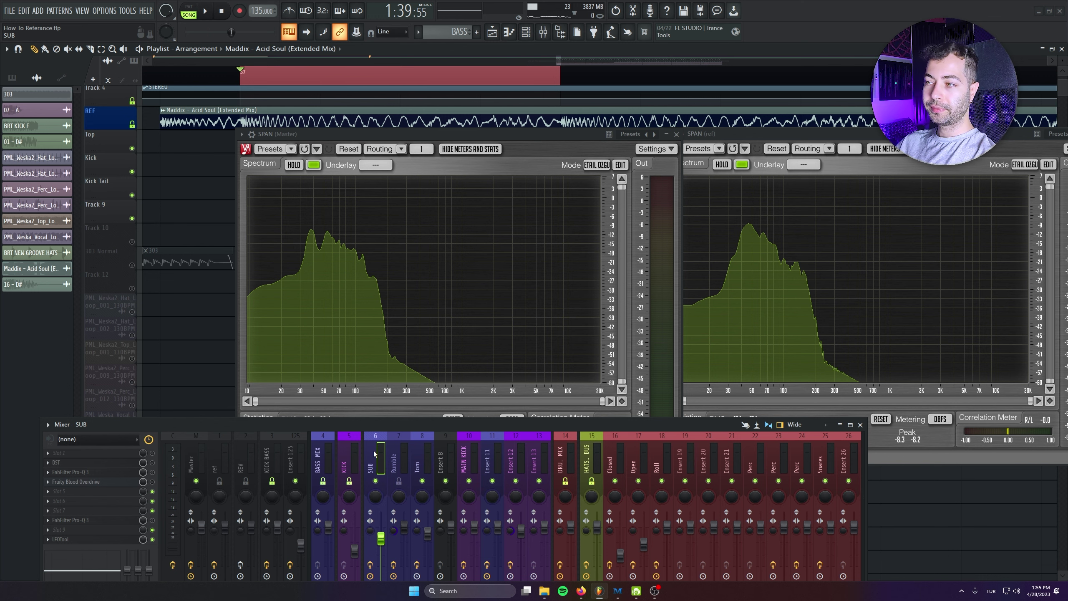
pyautogui.click(201, 458)
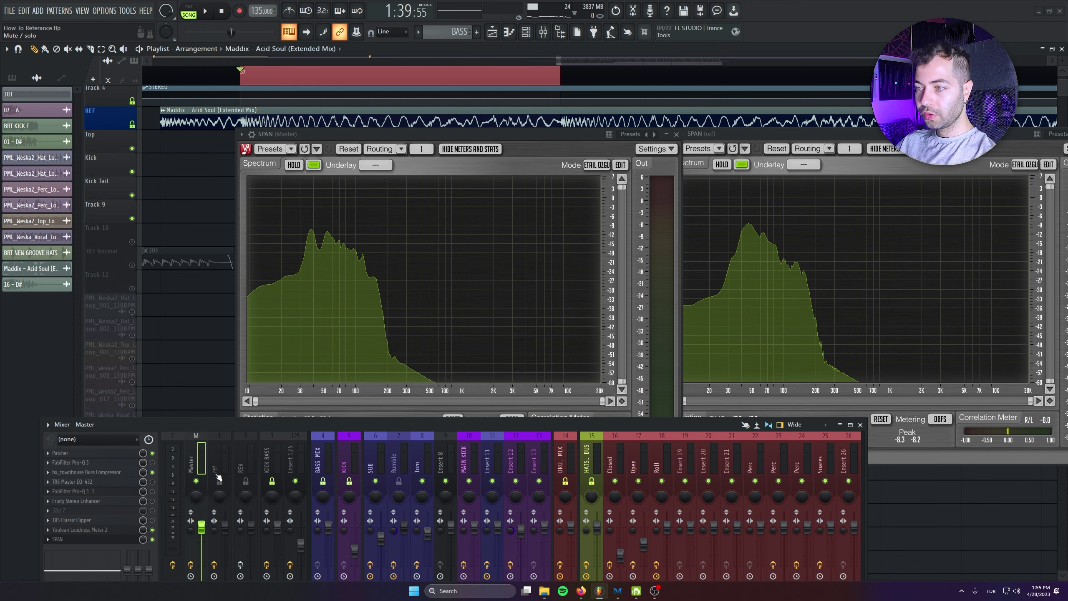
pyautogui.click(223, 451)
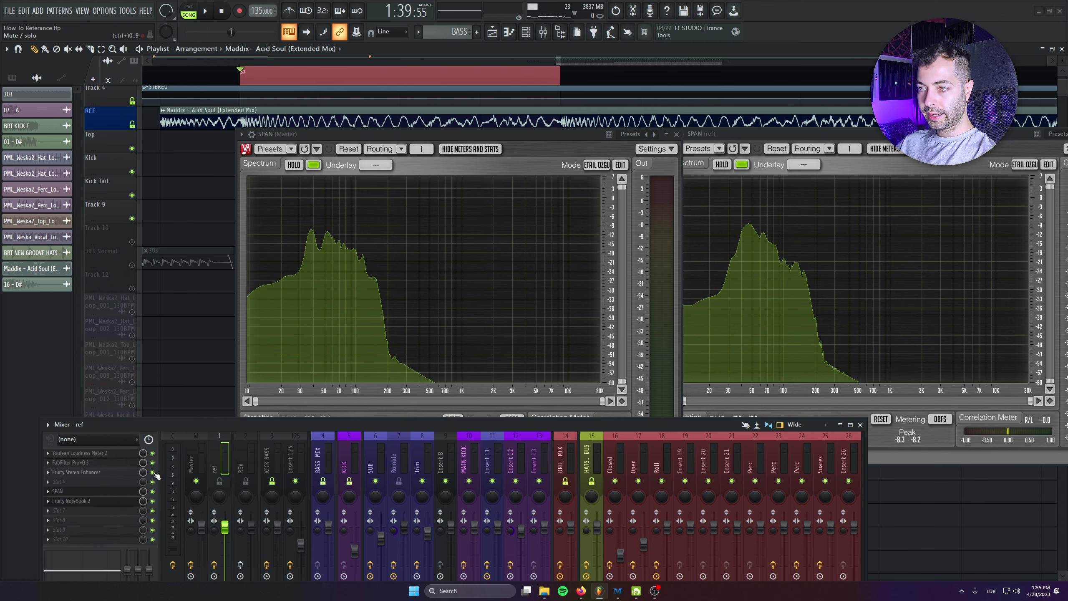
pyautogui.click(676, 135)
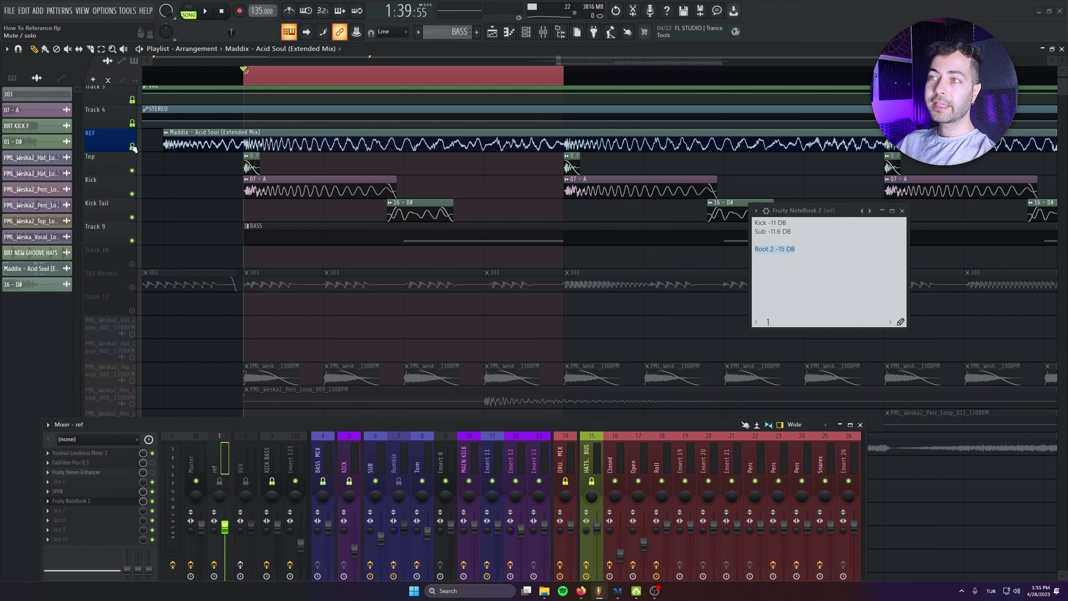
# Mute the REF playlist track and play the project's kick and bass without the comparison filtering.
pyautogui.click(131, 146)
pyautogui.scroll(2, 281, 269)
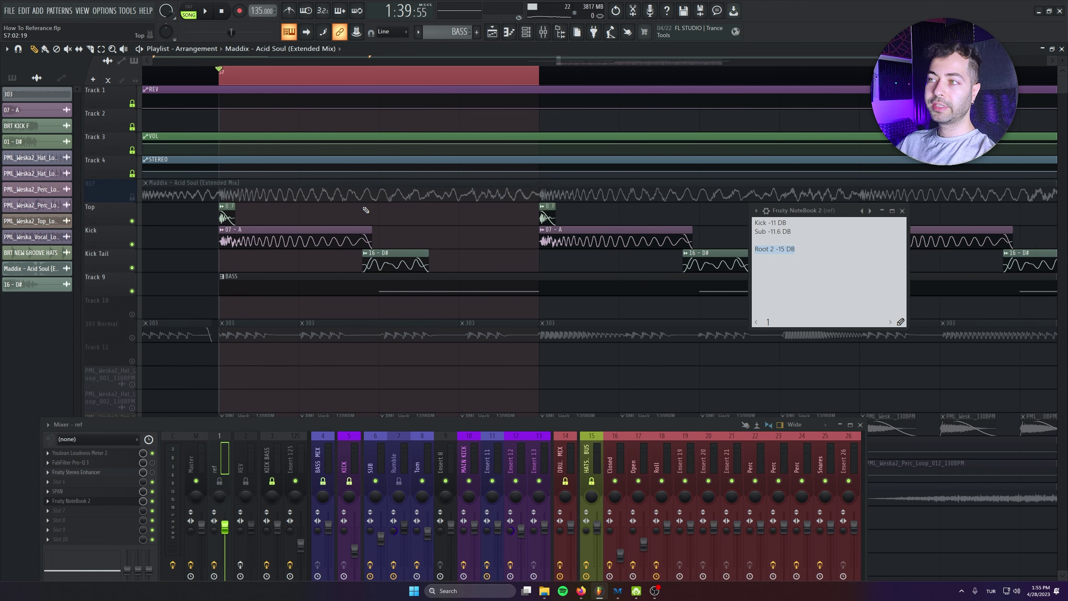
pyautogui.press('space')
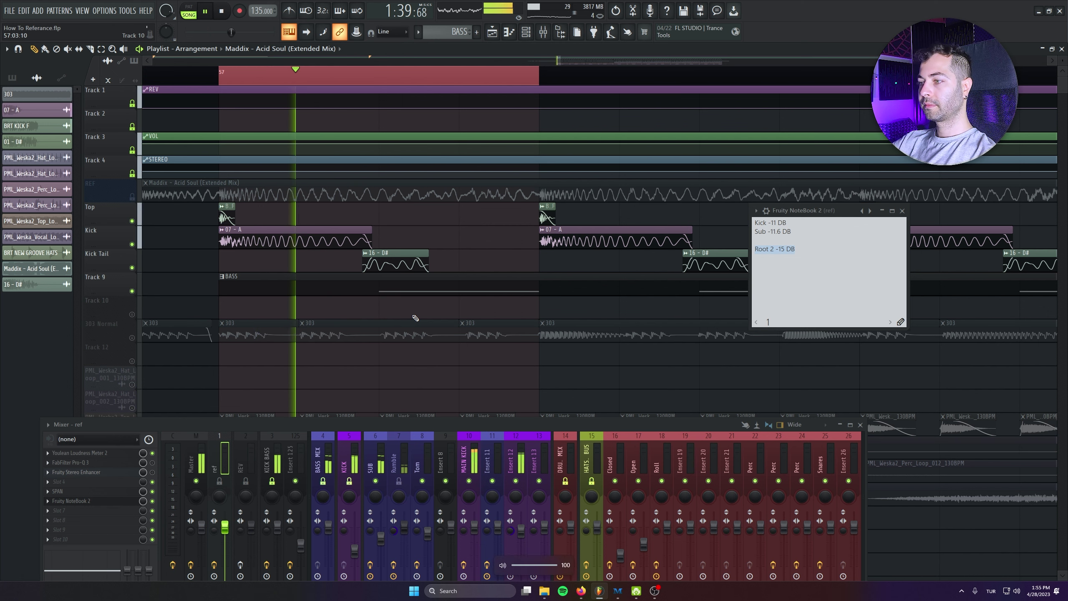
pyautogui.press('space')
# Enable and open TR5 Classic Clipper on the Master, start playback, and place the Master's SPAN beside it.
pyautogui.click(206, 453)
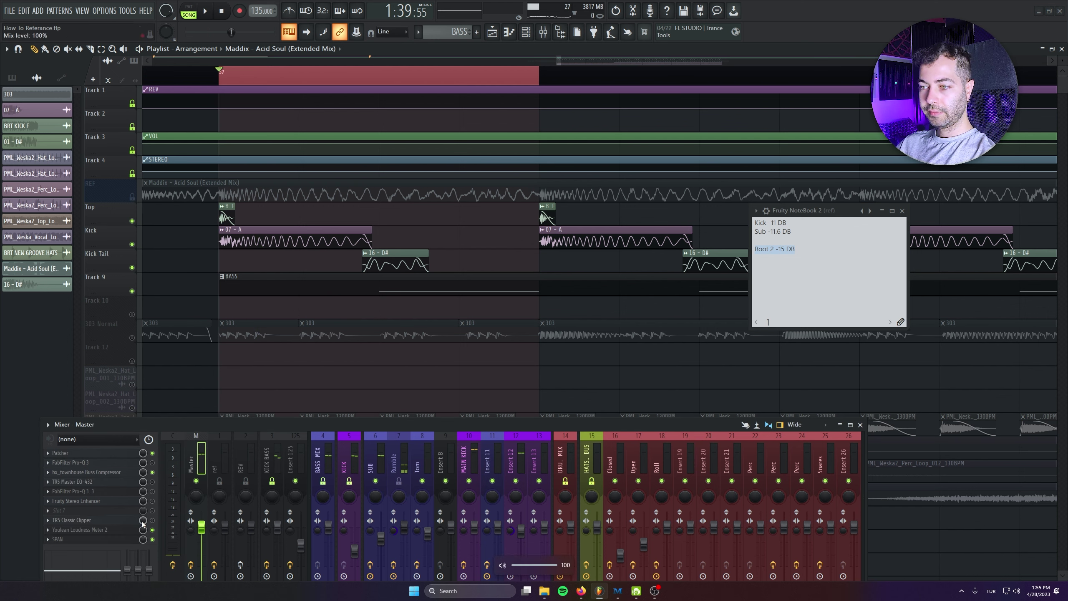
pyautogui.click(124, 523)
pyautogui.press('space')
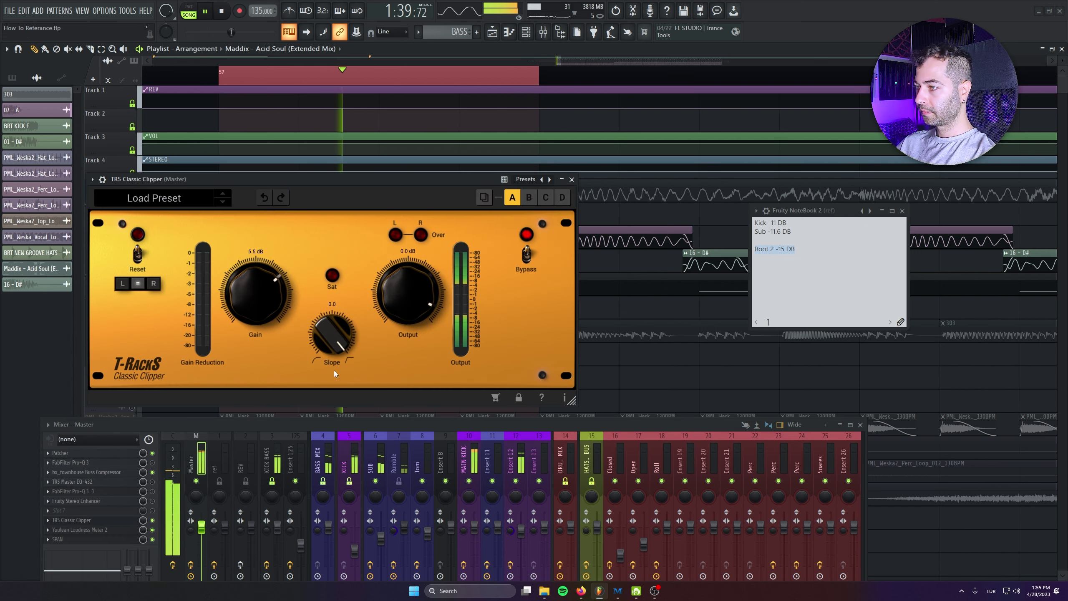
pyautogui.click(86, 540)
pyautogui.click(86, 541)
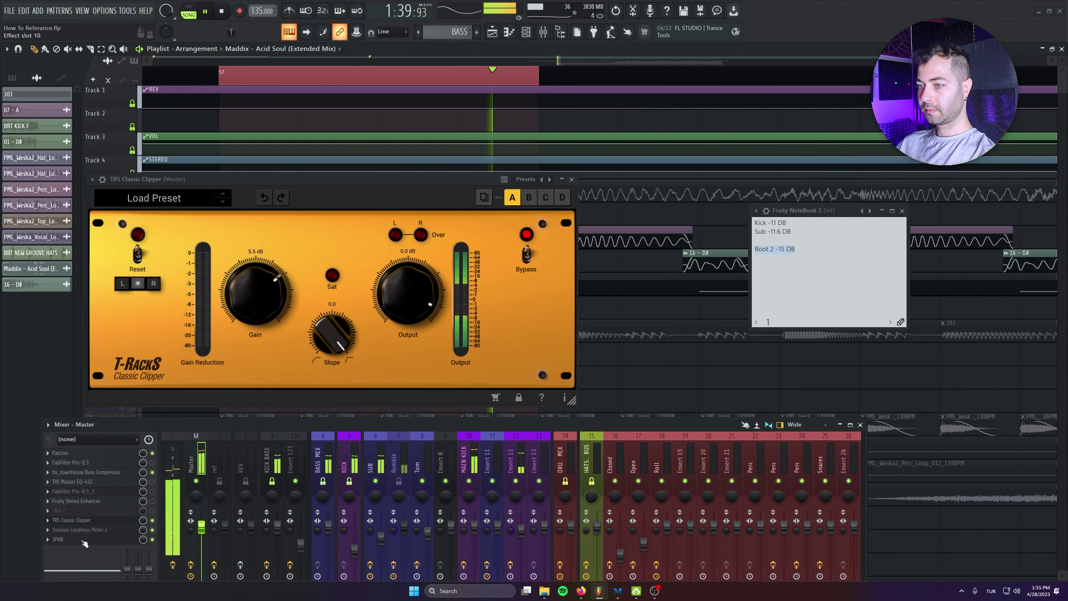
pyautogui.click(86, 539)
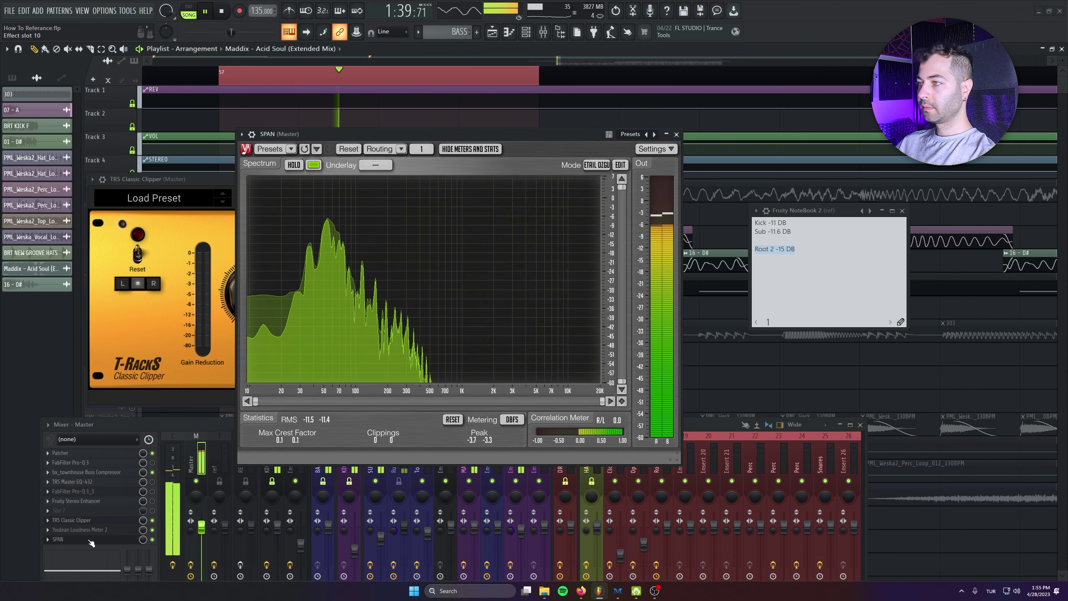
pyautogui.moveTo(421, 134); pyautogui.dragTo(524, 152)
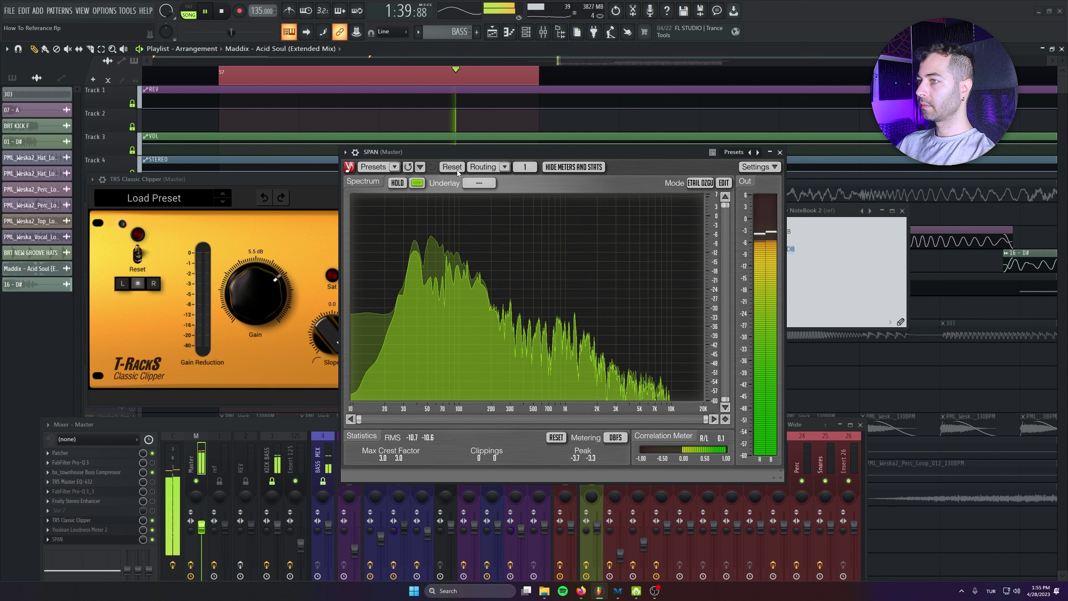
# Raise the Classic Clipper's gain to 9.5 dB and reset SPAN's statistics during playback to read the RMS level.
pyautogui.click(246, 305)
pyautogui.moveTo(247, 303); pyautogui.dragTo(245, 288)
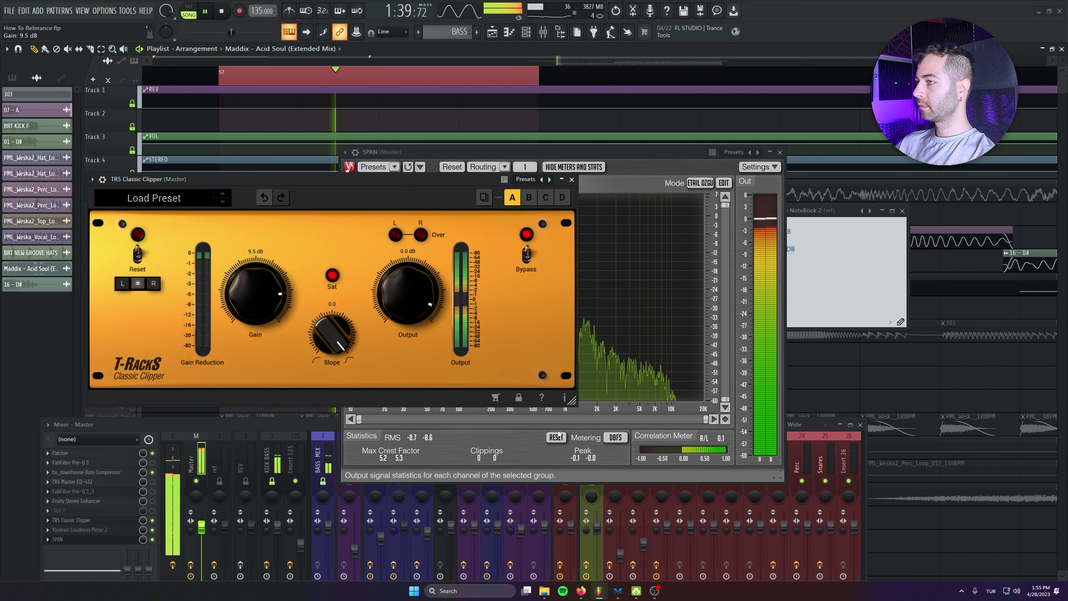
pyautogui.click(652, 157)
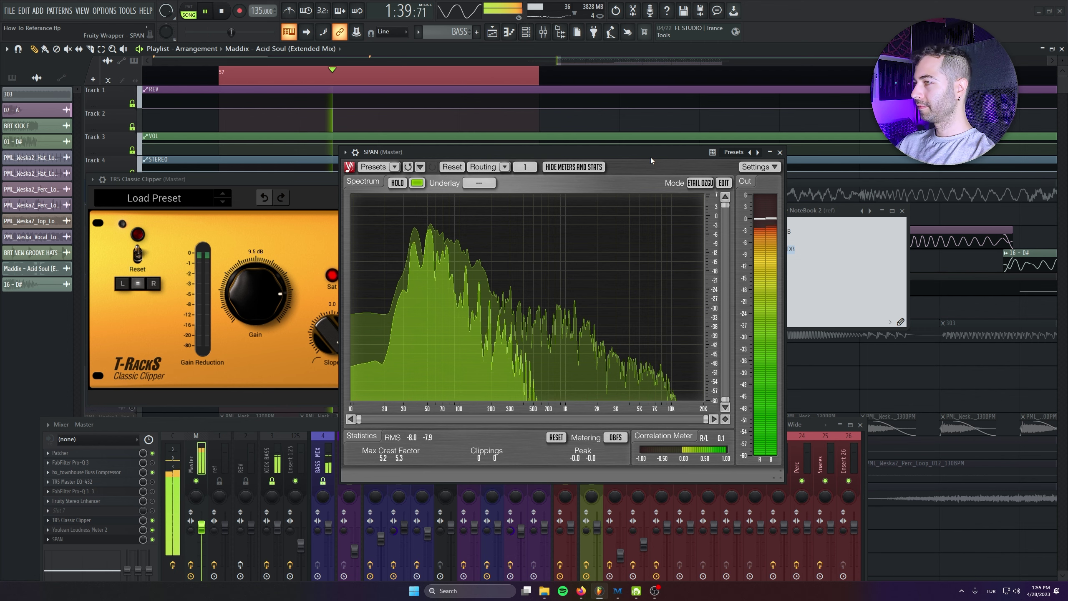
pyautogui.press('space')
pyautogui.press('space')
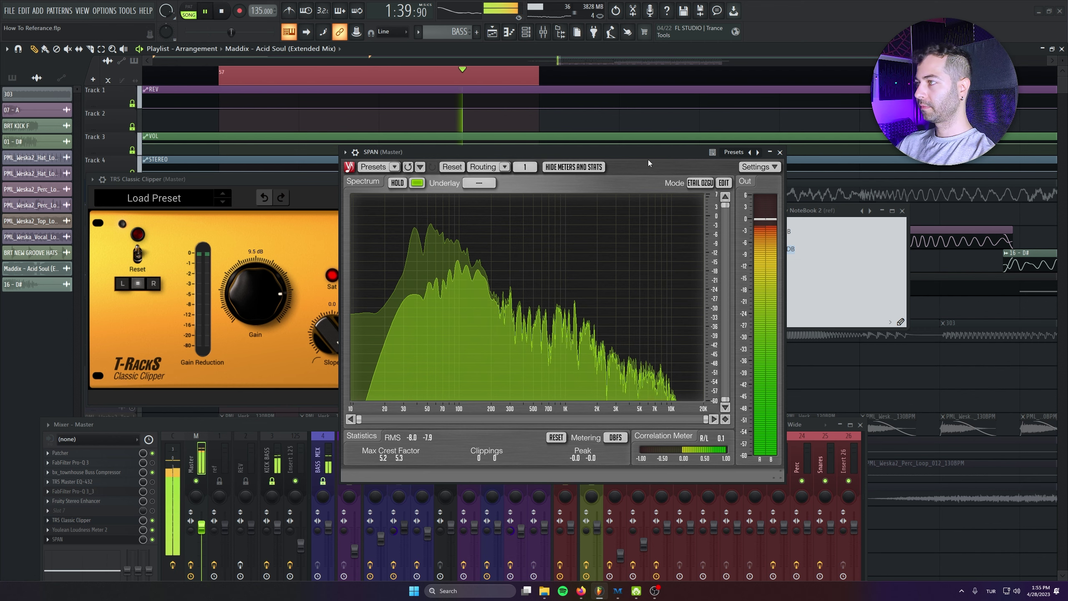
pyautogui.click(311, 234)
pyautogui.click(579, 346)
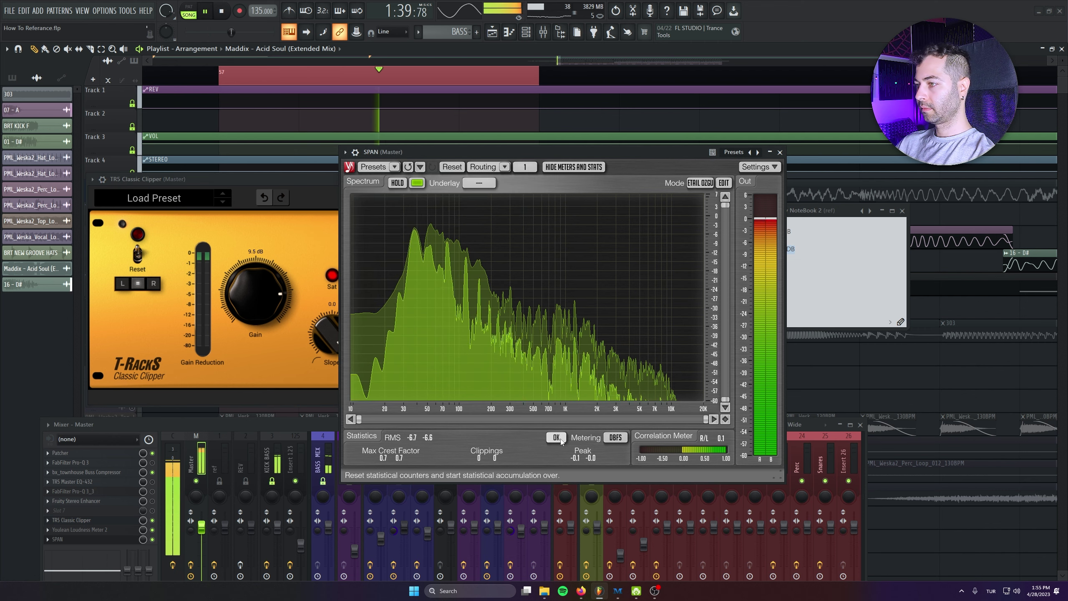
pyautogui.press('space')
# Return the Classic Clipper's gain to 0.0 dB and close the clipper and SPAN windows.
pyautogui.click(323, 194)
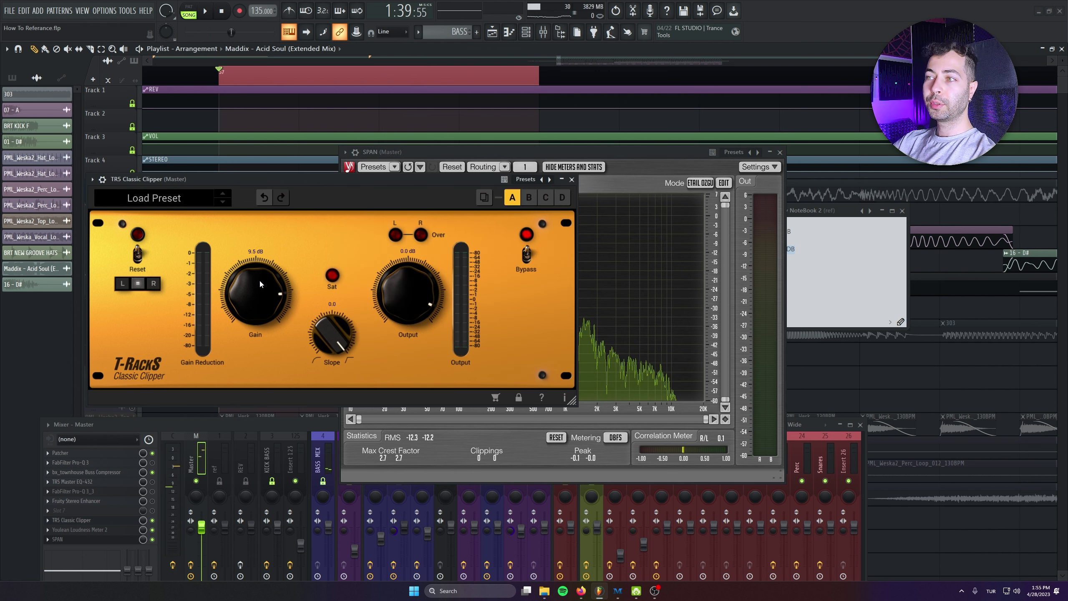
pyautogui.click(572, 179)
pyautogui.click(781, 152)
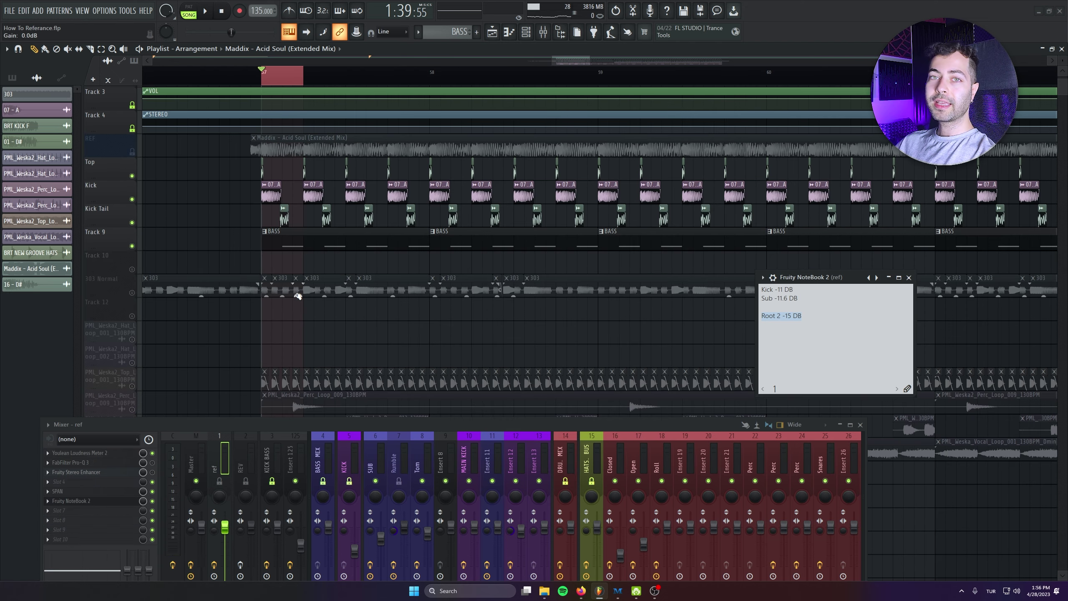
# Solo the REF playlist track and disable TR5 Classic Clipper on the Master.
pyautogui.scroll(-3, 298, 290)
pyautogui.scroll(2, 186, 226)
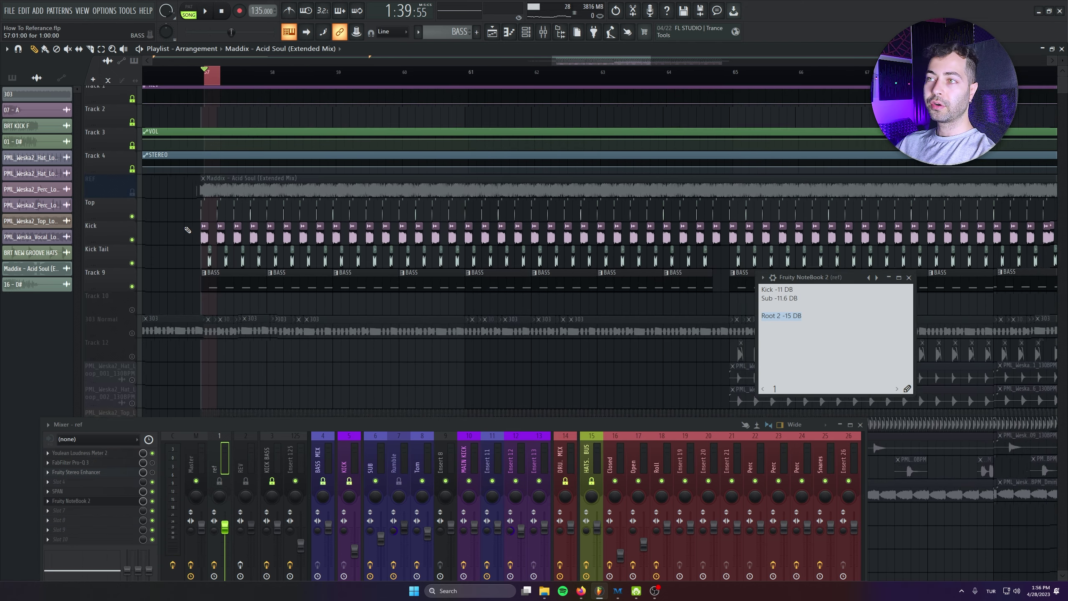
pyautogui.rightClick(132, 196)
pyautogui.moveTo(310, 256); pyautogui.dragTo(390, 298)
pyautogui.scroll(3, 389, 297)
pyautogui.moveTo(279, 266); pyautogui.dragTo(346, 276)
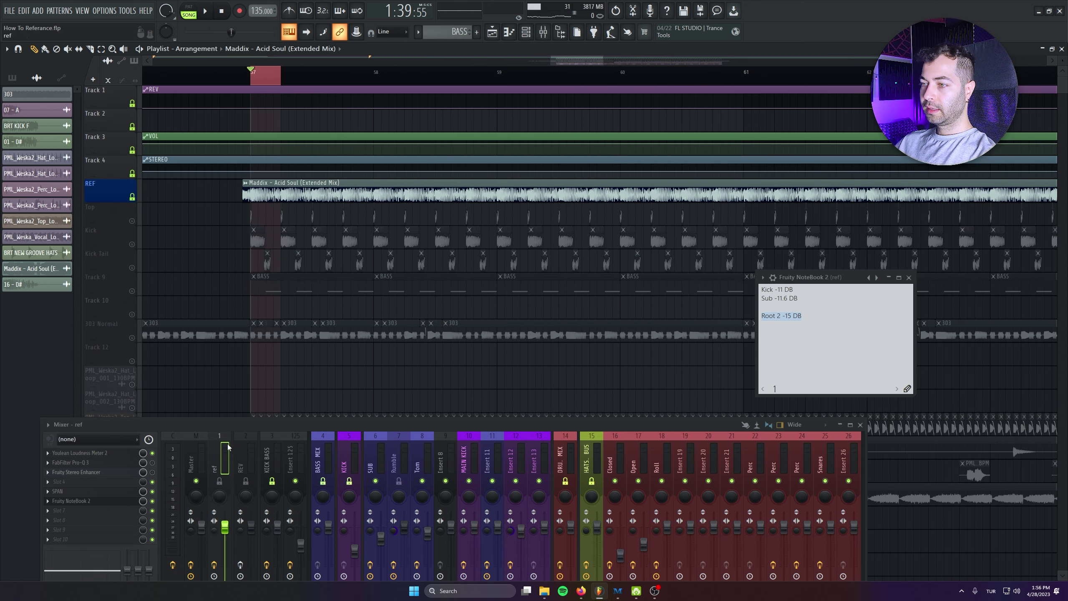
pyautogui.click(195, 461)
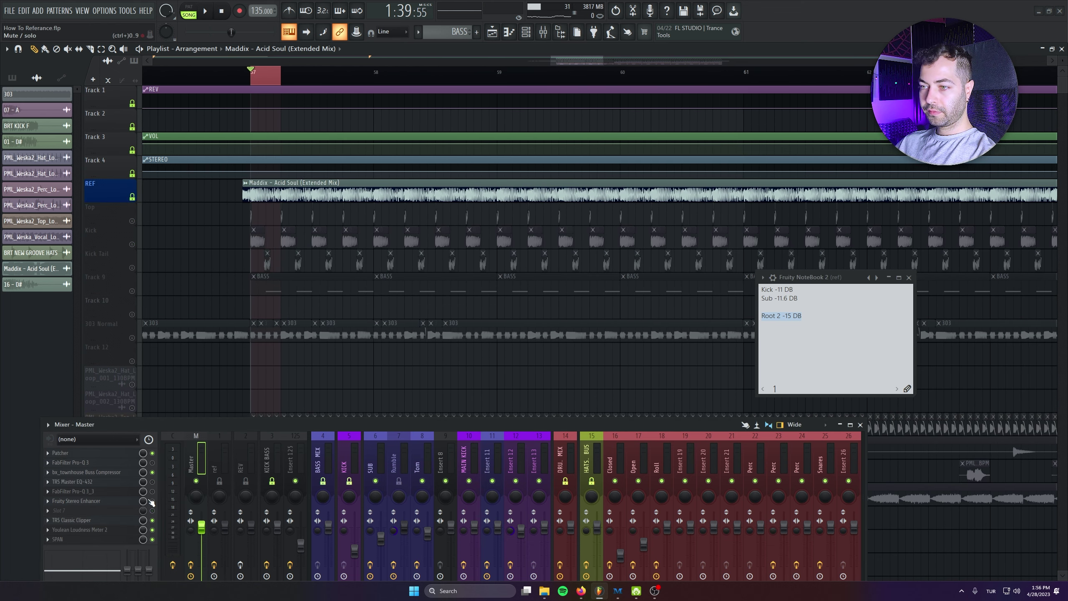
pyautogui.click(123, 520)
# Extend the reference track's playlist clip backward so that it starts at bar 33.
pyautogui.click(572, 180)
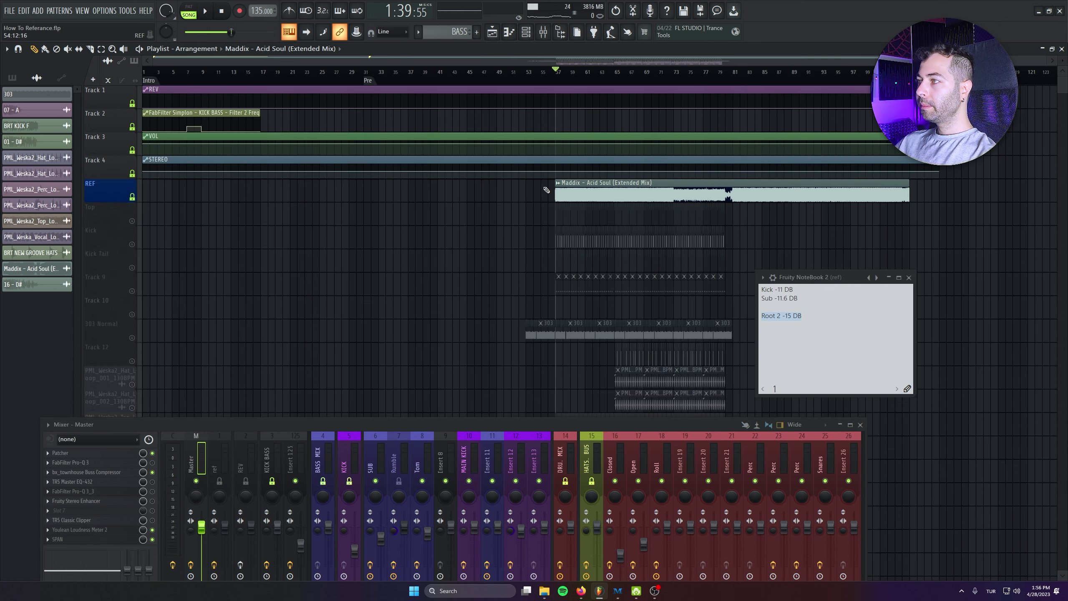
pyautogui.scroll(-10, 508, 192)
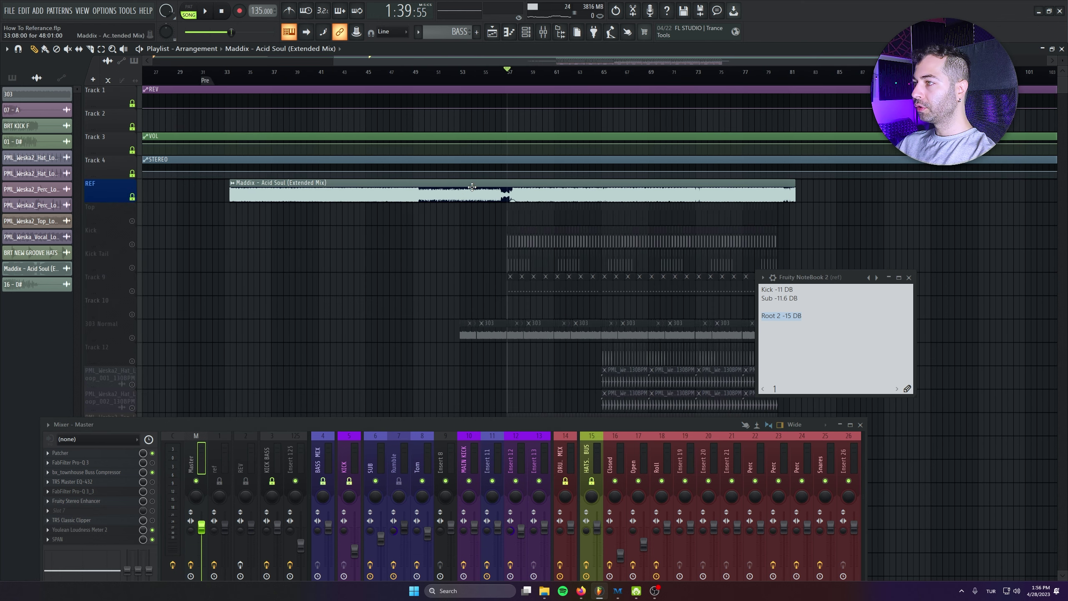
pyautogui.scroll(10, 509, 192)
pyautogui.scroll(-10, 309, 249)
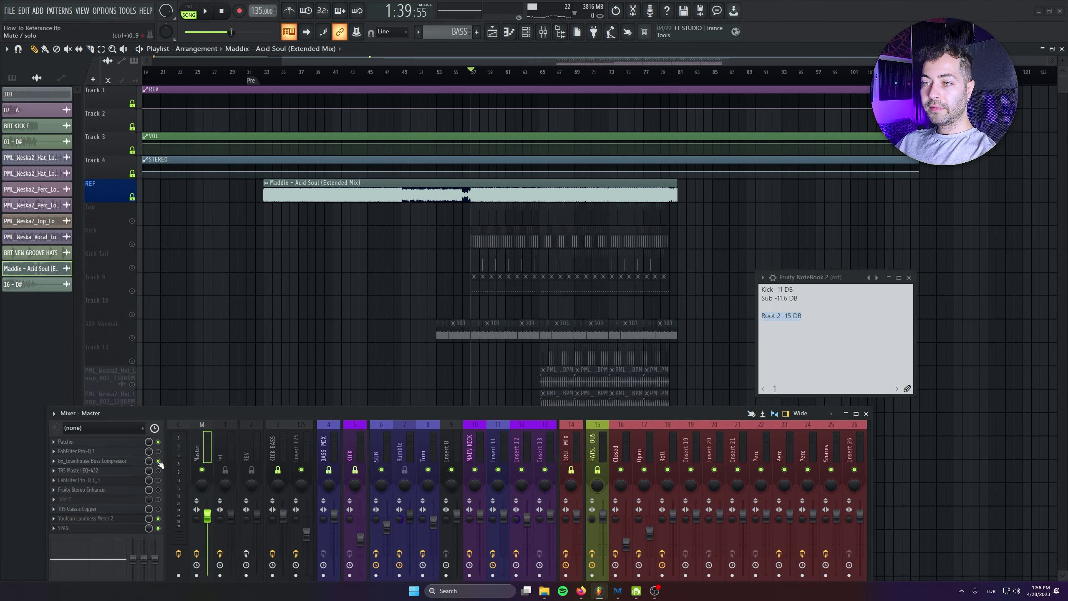
# Open SPAN on the ref mixer track in Default mode and briefly play the reference from bar 73.
pyautogui.click(230, 431)
pyautogui.click(84, 481)
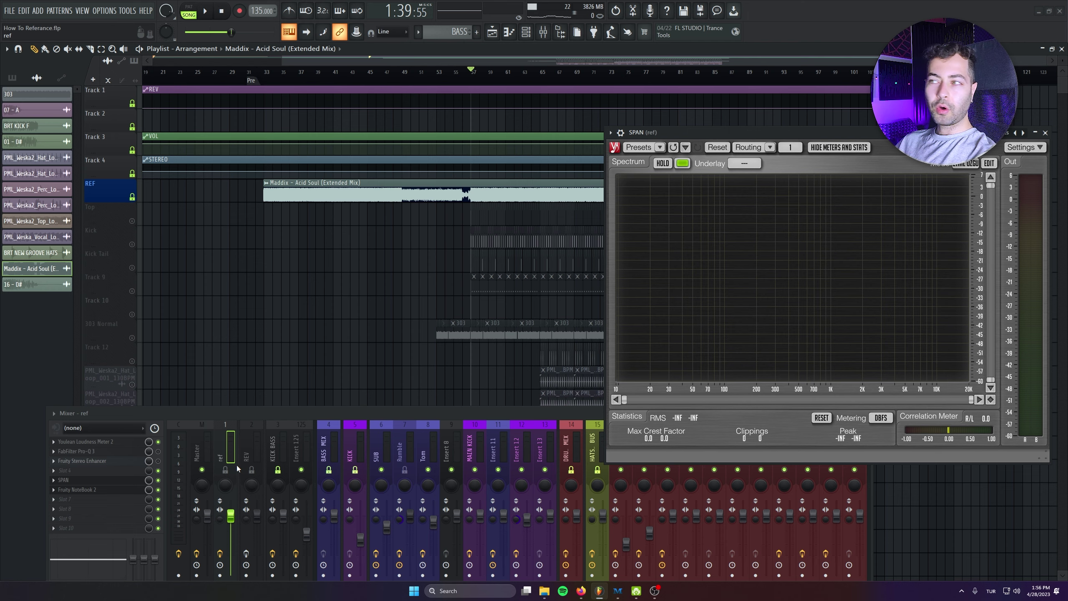
pyautogui.hscroll(4, 418, 273)
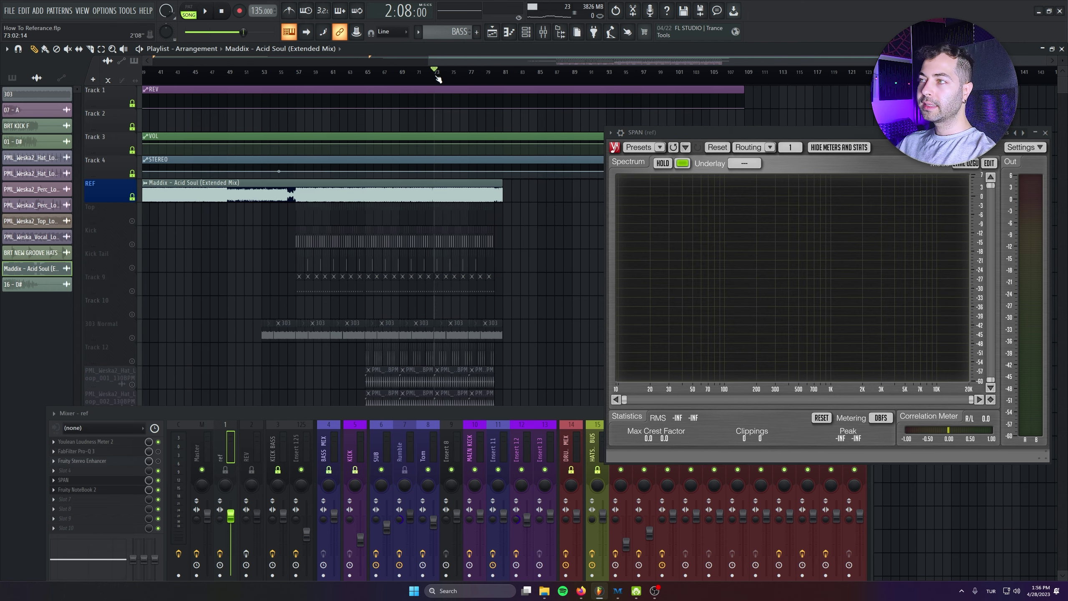
pyautogui.scroll(3, 439, 205)
pyautogui.scroll(4, 465, 240)
pyautogui.hscroll(3, 415, 200)
pyautogui.press('space')
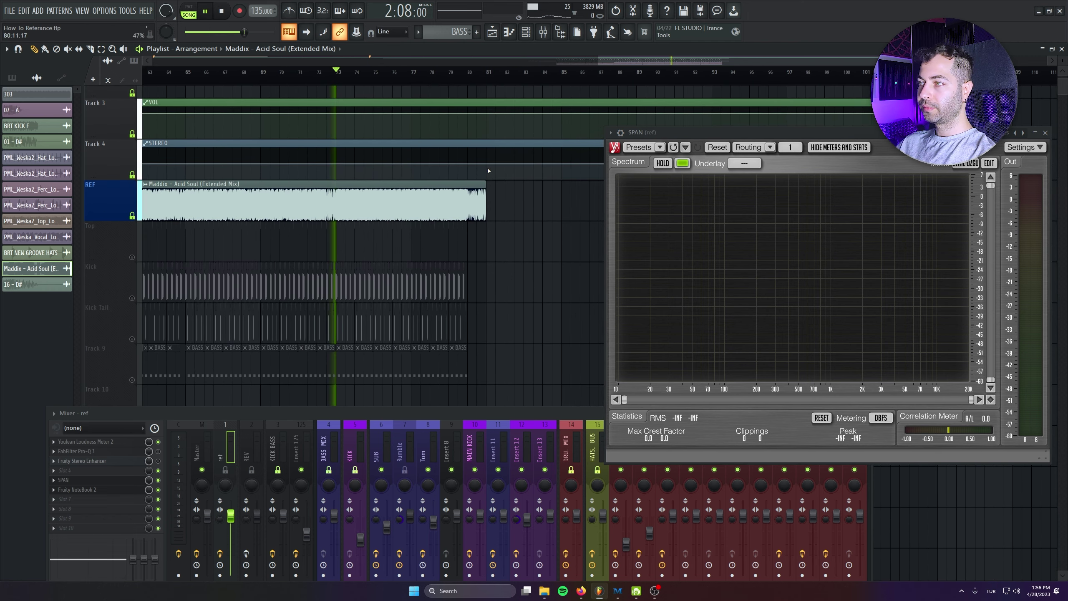
pyautogui.press('space')
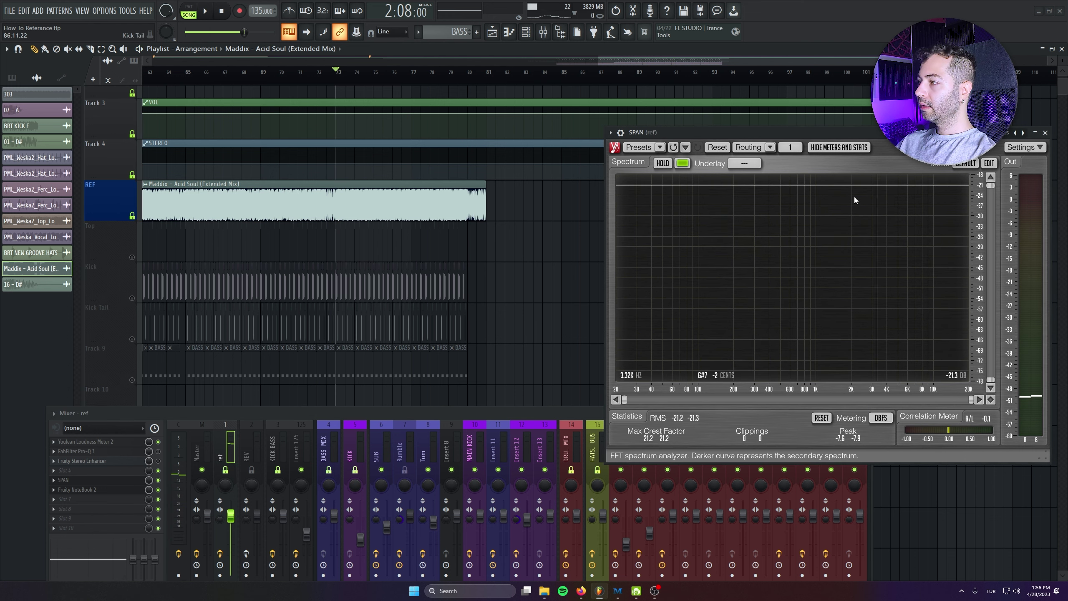
# Set the playlist's loop range to bars 73 to 77 over the reference clip.
pyautogui.scroll(2, 387, 285)
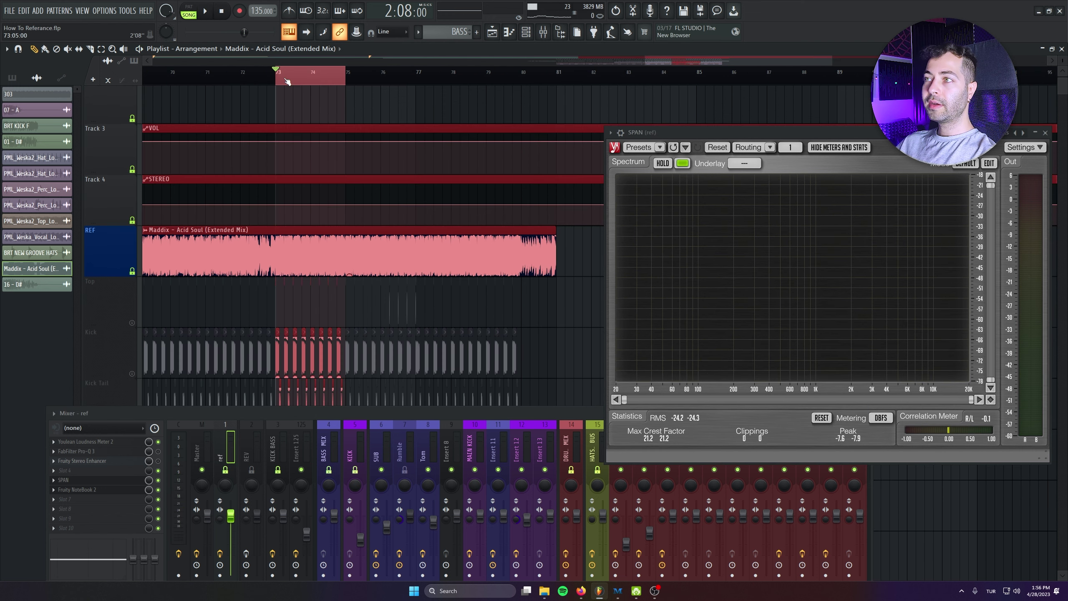
pyautogui.moveTo(278, 78); pyautogui.dragTo(421, 78)
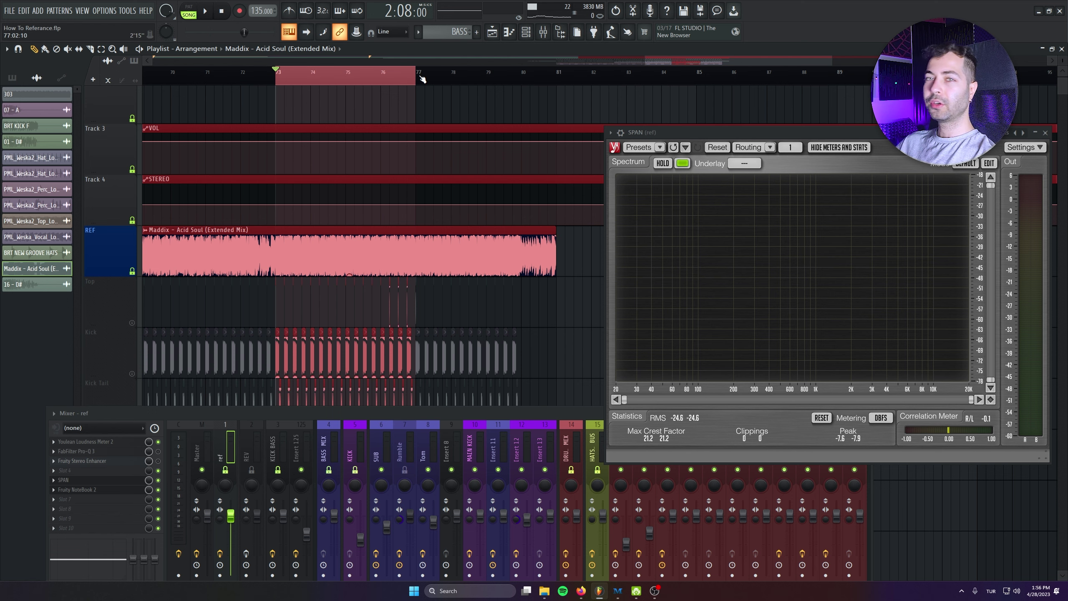
pyautogui.click(484, 100)
pyautogui.rightClick(496, 99)
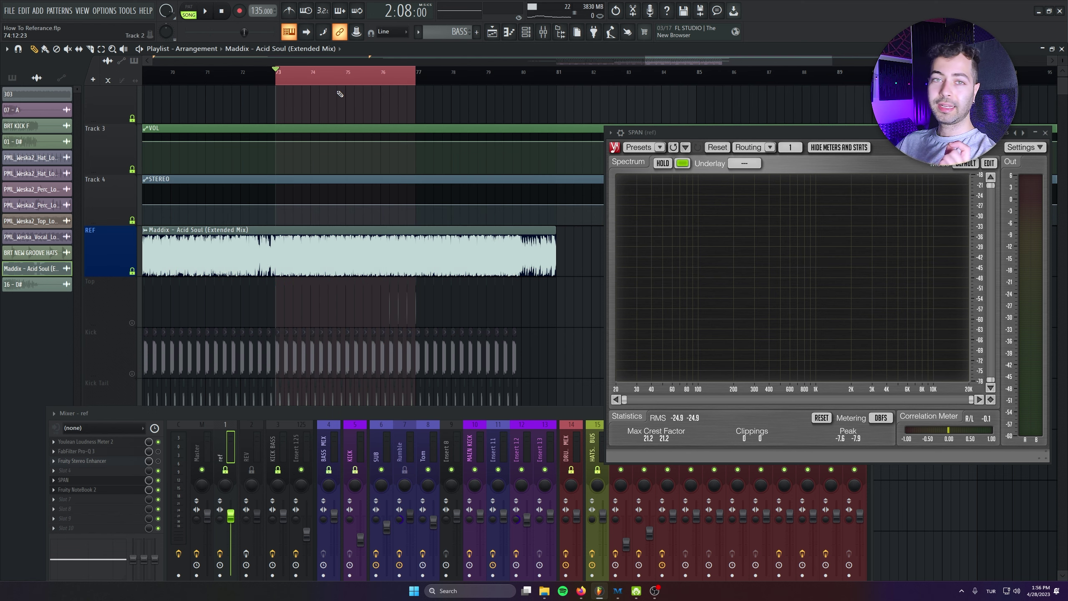
# Play the looped reference section and examine its frequency spectrum in the ref track's SPAN.
pyautogui.moveTo(263, 412); pyautogui.dragTo(277, 298)
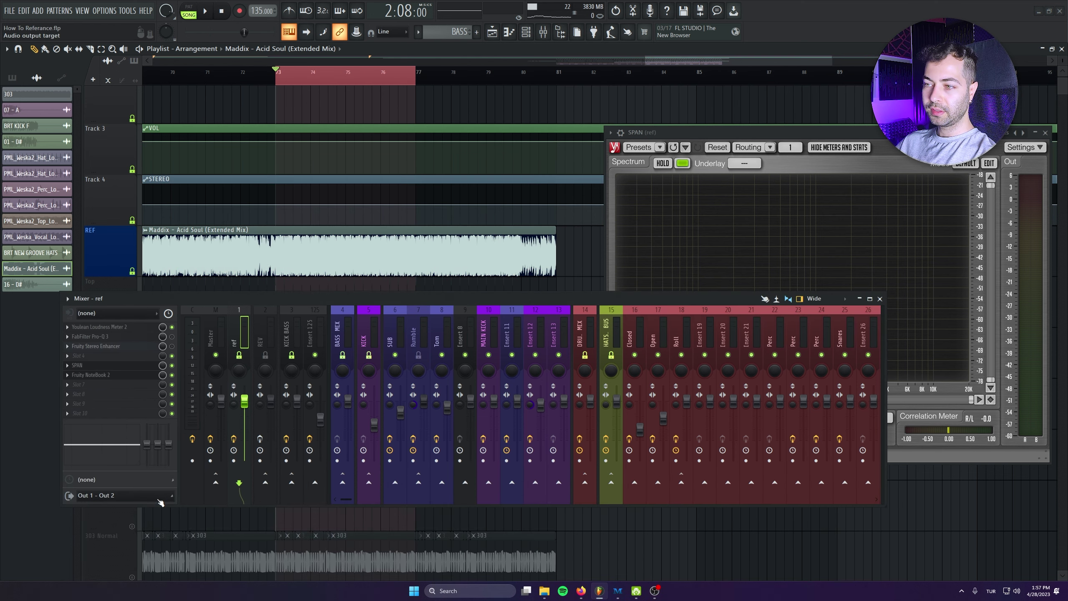
pyautogui.press('space')
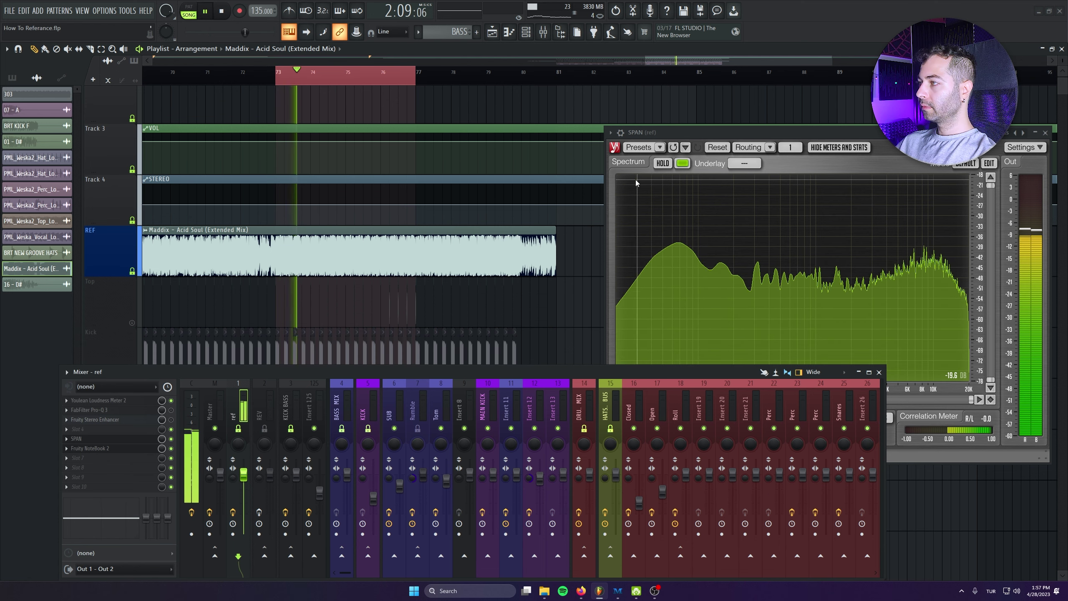
pyautogui.press('space')
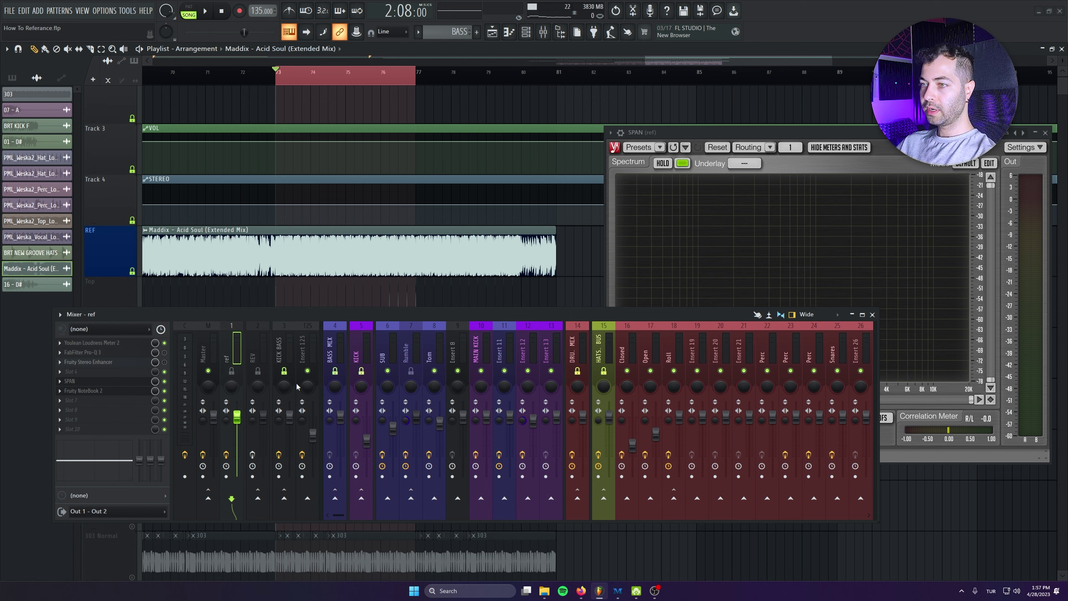
pyautogui.moveTo(701, 133); pyautogui.dragTo(605, 113)
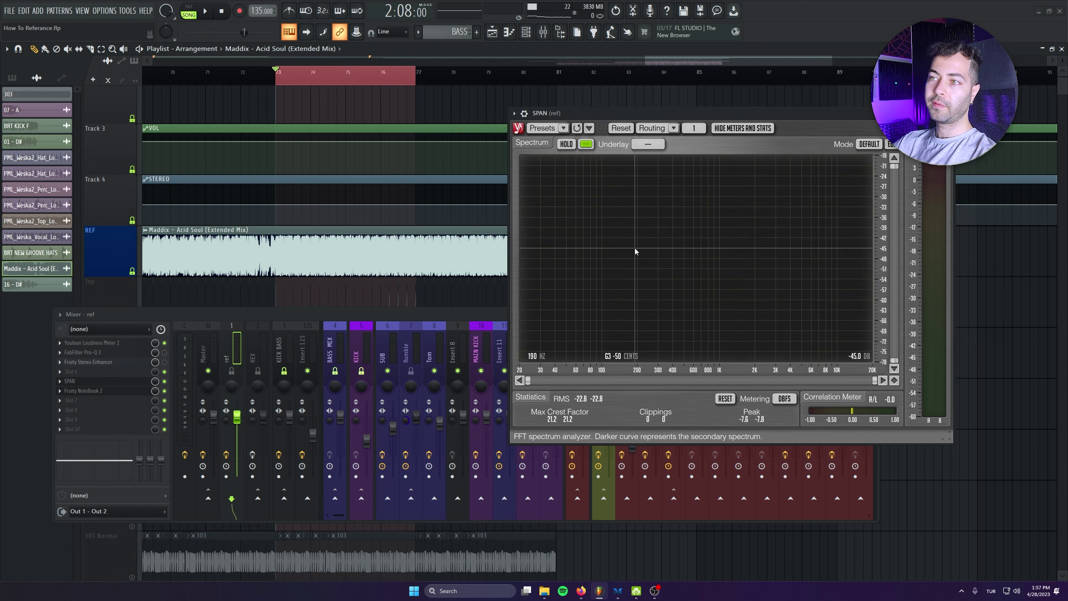
pyautogui.press('space')
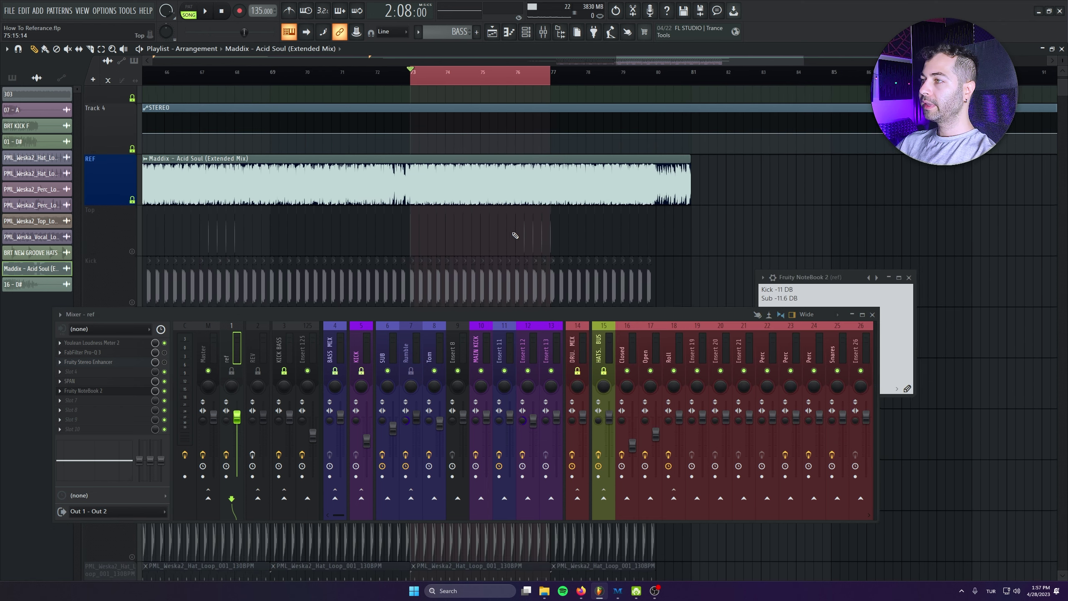
# Mute the REF playlist track and close the Fruity NoteBook 2 window.
pyautogui.click(132, 197)
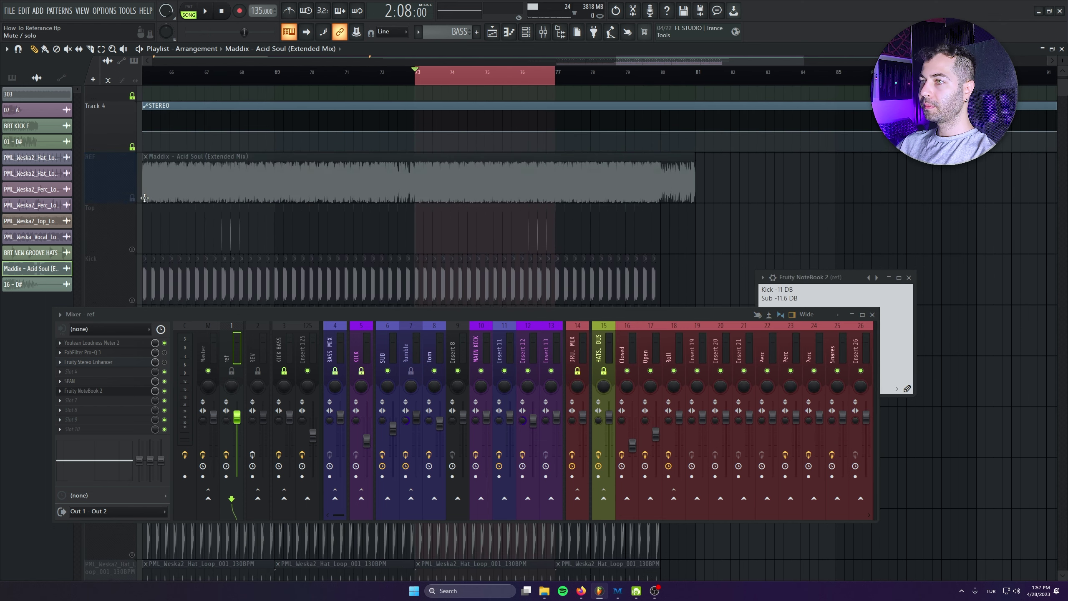
pyautogui.click(910, 277)
pyautogui.moveTo(740, 318); pyautogui.dragTo(763, 360)
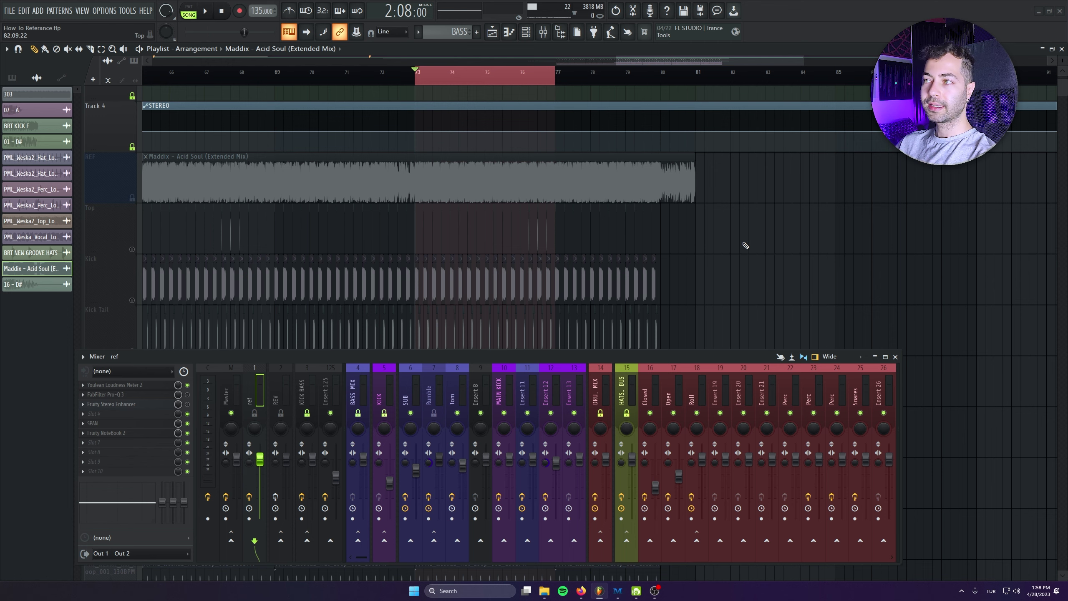
# Unmute the Top, Kick, Kick Tail and bass tracks, plus Track 12 and the hat, top and Perc_Loop_009 loop tracks.
pyautogui.moveTo(270, 215); pyautogui.dragTo(263, 166)
pyautogui.click(132, 201)
pyautogui.click(132, 252)
pyautogui.click(131, 302)
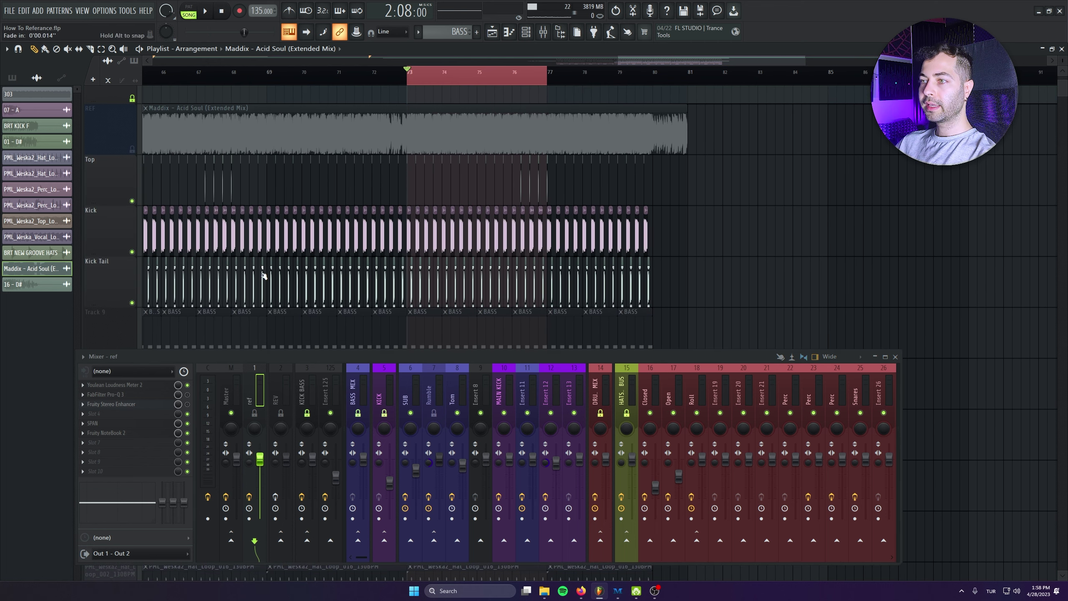
pyautogui.scroll(-5, 264, 275)
pyautogui.scroll(-5, 387, 290)
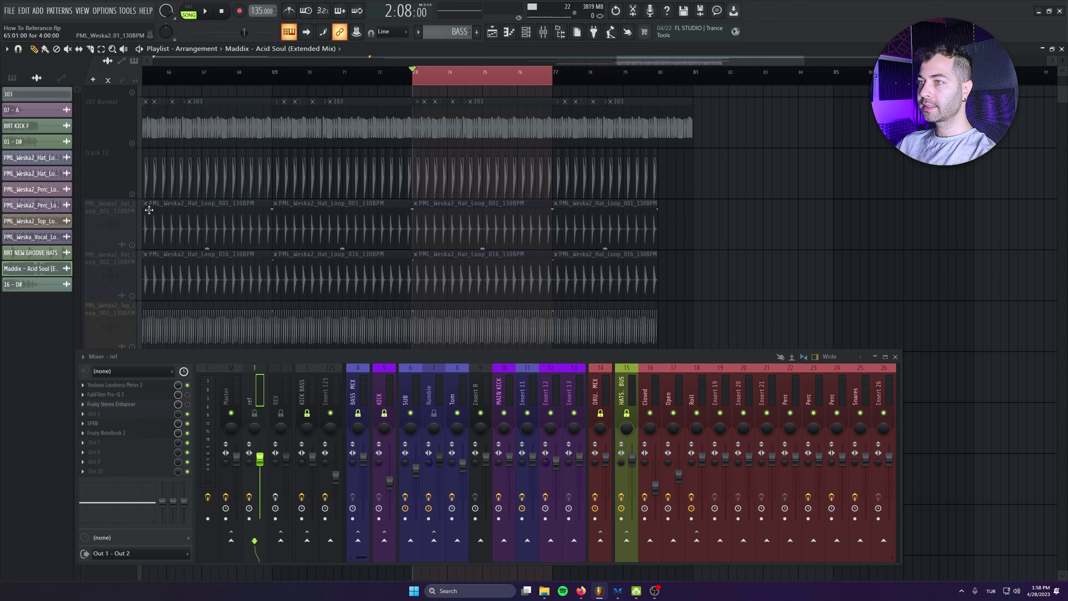
pyautogui.moveTo(132, 194); pyautogui.dragTo(132, 346)
pyautogui.scroll(-3, 188, 289)
pyautogui.click(132, 245)
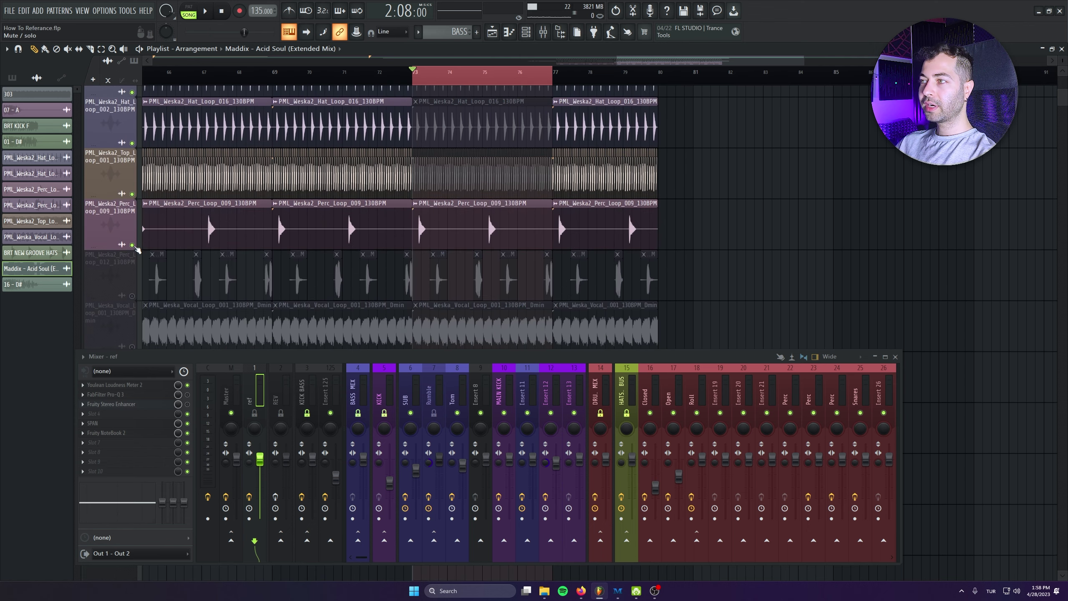
# Set the playlist's loop range to bars 65 to 69, where all the drum loops are active.
pyautogui.moveTo(310, 87); pyautogui.dragTo(368, 112)
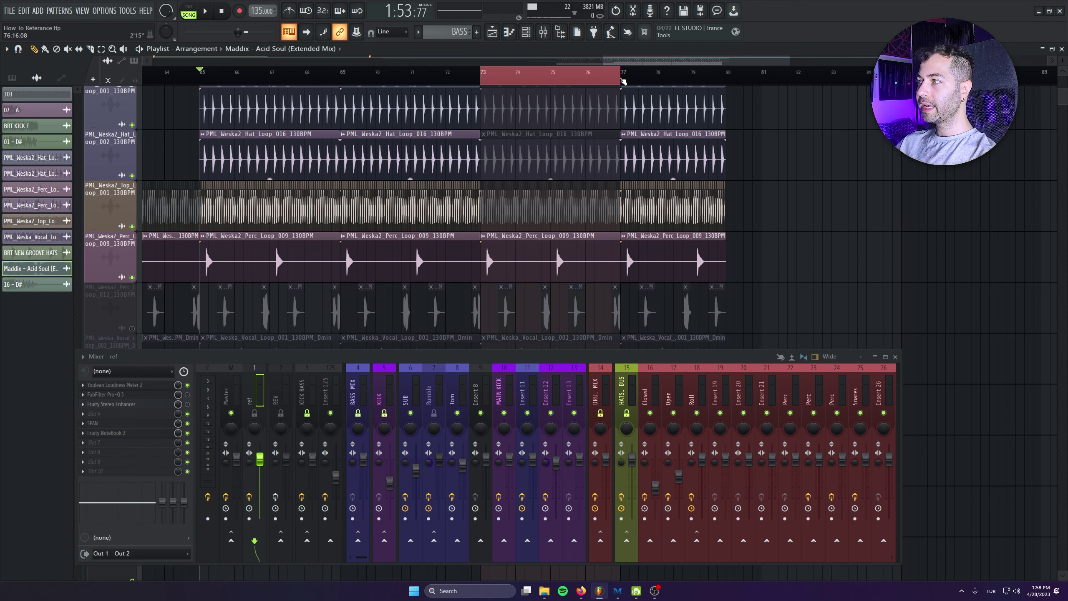
pyautogui.moveTo(622, 81); pyautogui.dragTo(725, 81)
pyautogui.moveTo(201, 80); pyautogui.dragTo(340, 80)
pyautogui.click(858, 214)
pyautogui.rightClick(918, 223)
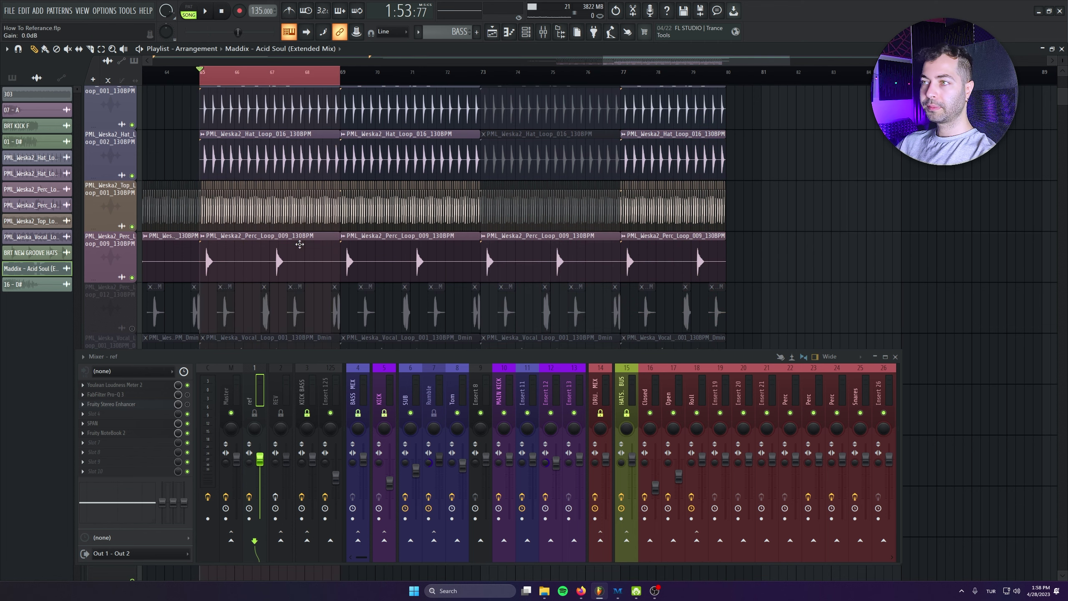
# Mute the PML_Weska2_Perc_Loop_009 track and play the looped section with the mixer in view.
pyautogui.moveTo(302, 356); pyautogui.dragTo(317, 469)
pyautogui.scroll(2, 124, 330)
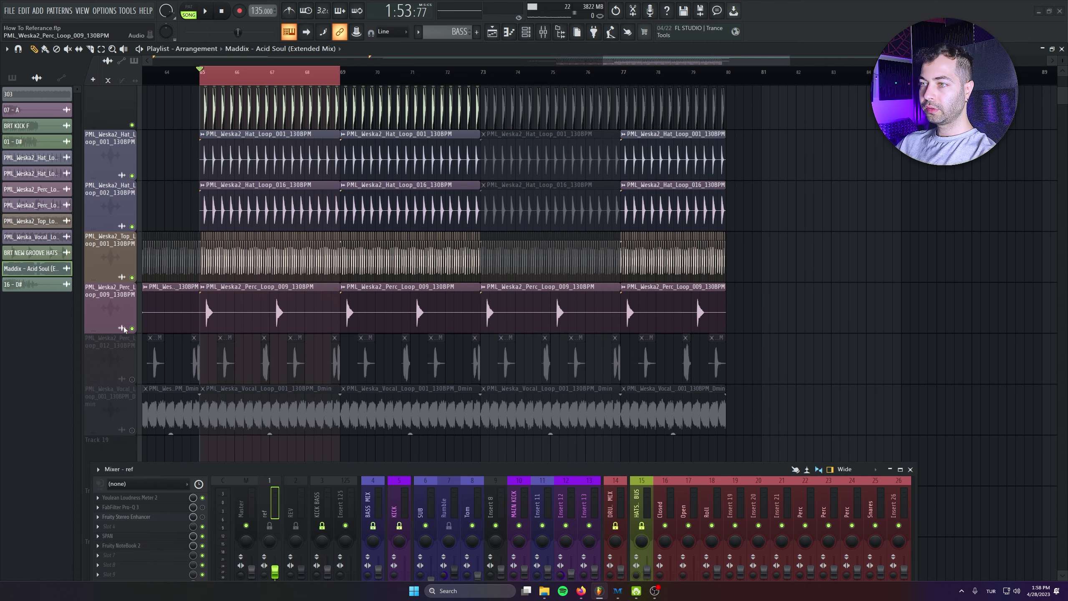
pyautogui.click(132, 329)
pyautogui.press('space')
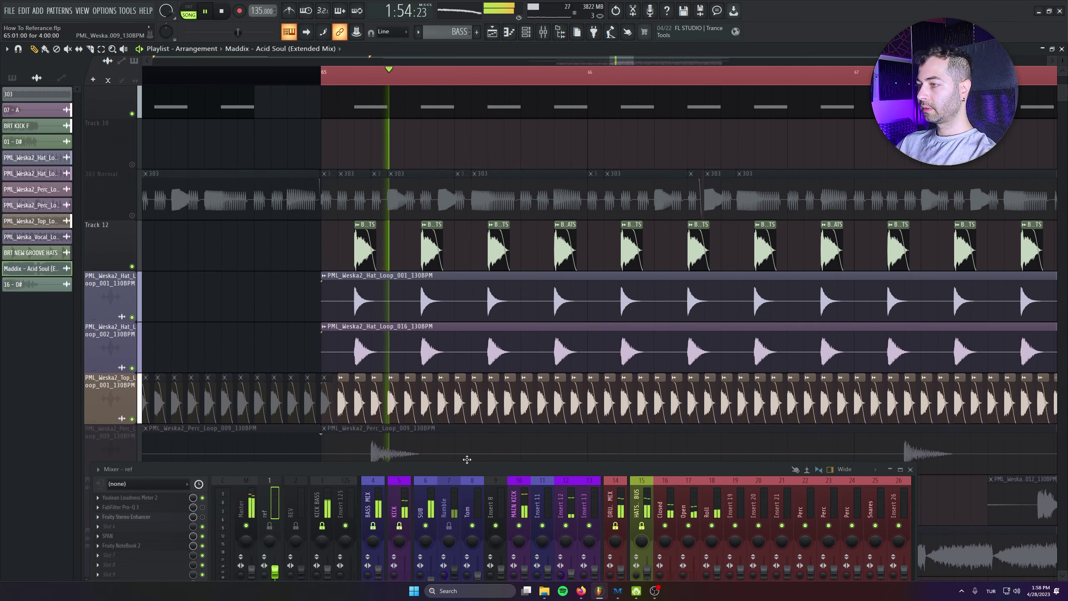
pyautogui.moveTo(466, 466); pyautogui.dragTo(492, 328)
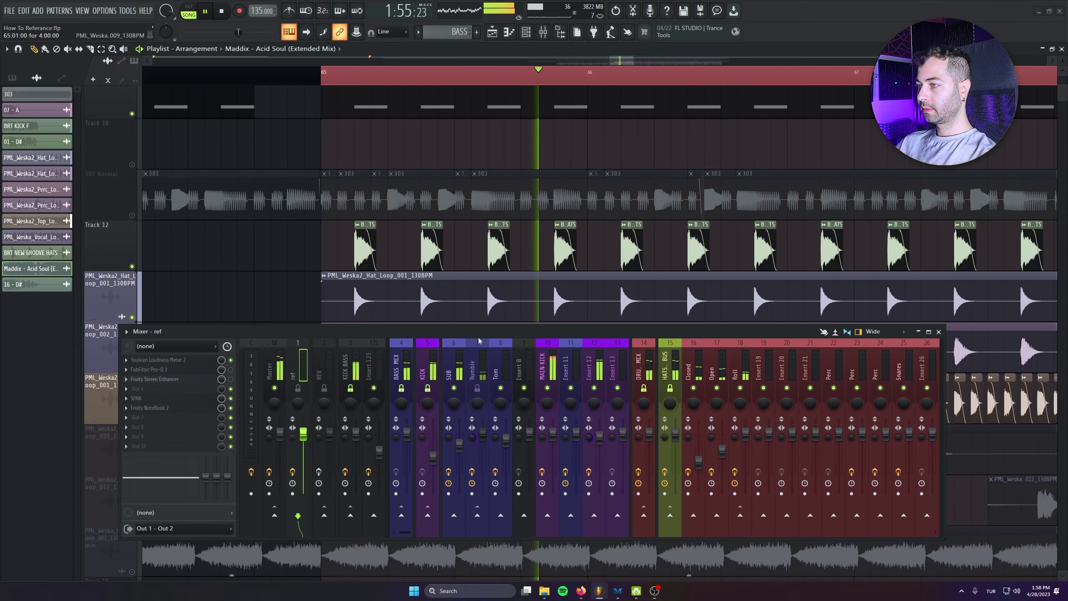
# Lower the DRUMS MIX volume during playback and return it to 0.0 dB.
pyautogui.click(654, 436)
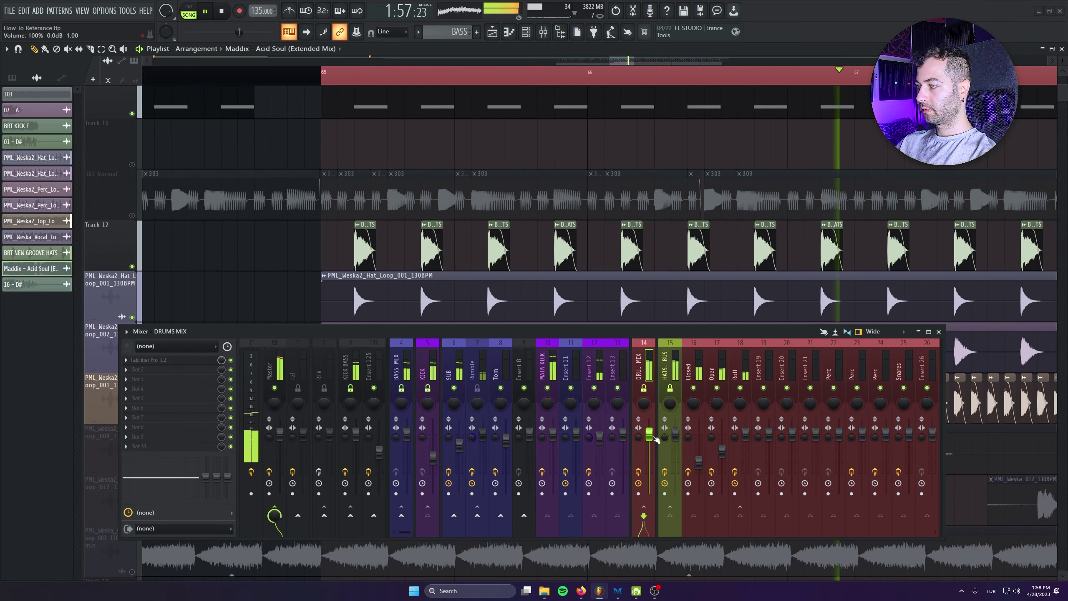
pyautogui.moveTo(654, 436); pyautogui.dragTo(654, 494)
pyautogui.keyDown('alt'); pyautogui.click(654, 494); pyautogui.keyUp('alt')
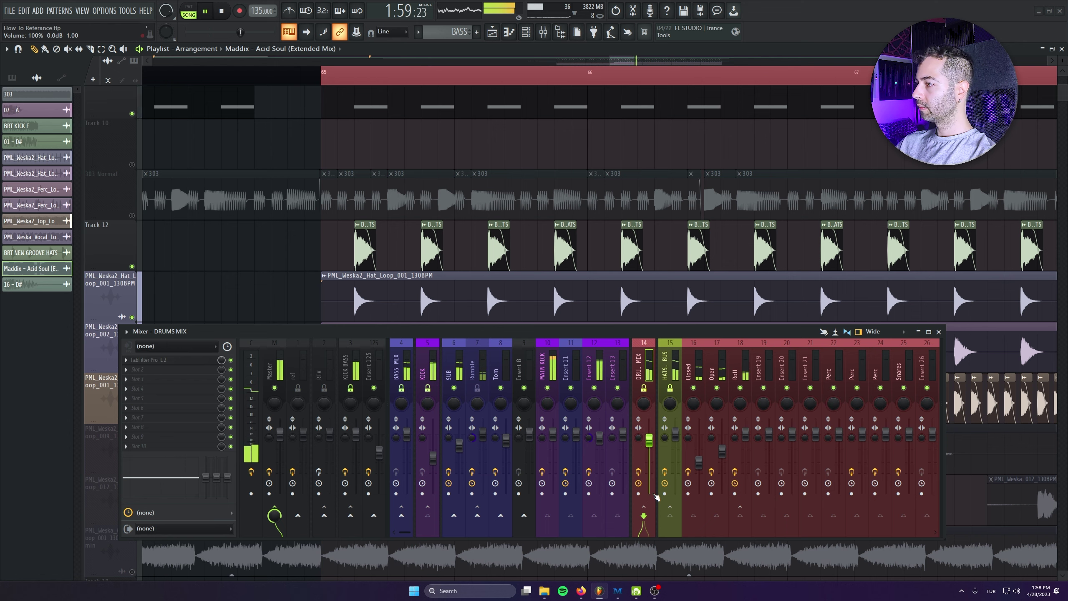
# Open SPAN on the Master and switch its spectrum mode to Default.
pyautogui.click(273, 370)
pyautogui.press('space')
pyautogui.click(168, 445)
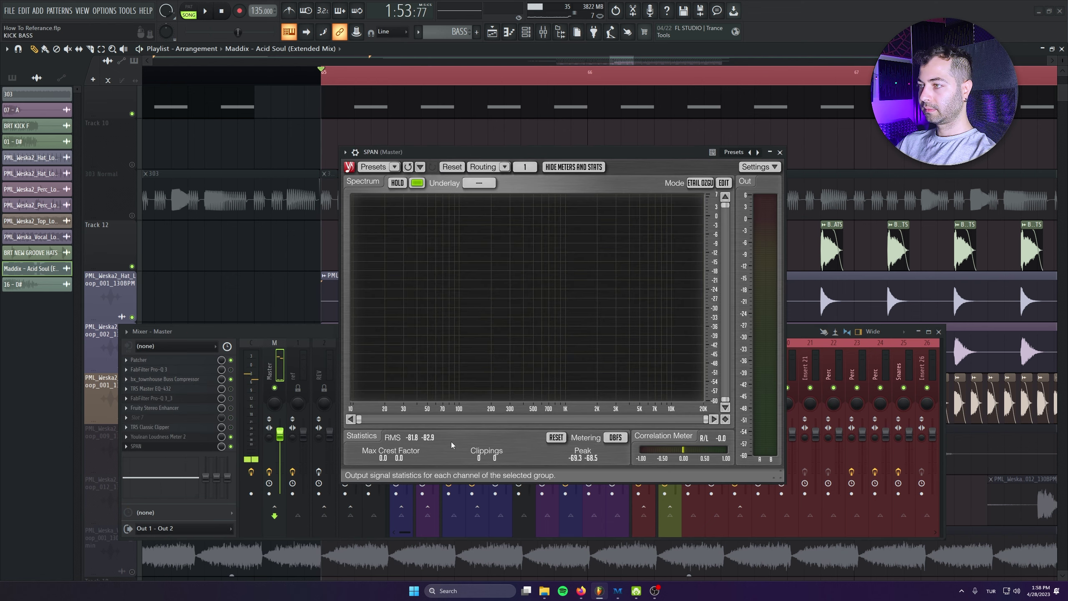
pyautogui.press('space')
pyautogui.press('space')
pyautogui.click(700, 183)
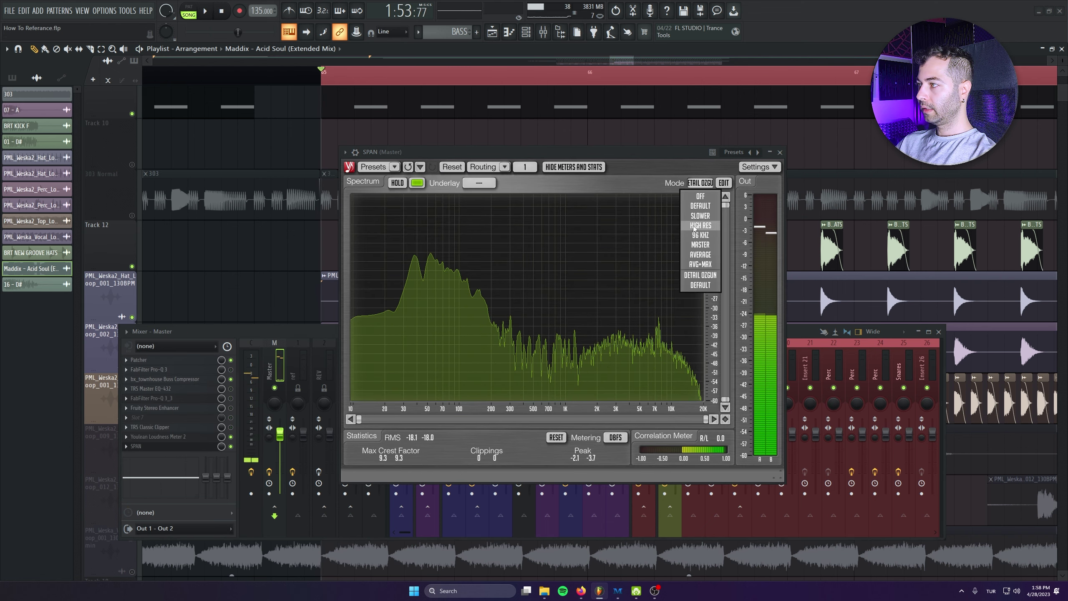
pyautogui.click(700, 206)
# Play the looped mix with SPAN beside the mixer, freeze its spectrum with Hold, and stop playback.
pyautogui.press('space')
pyautogui.moveTo(570, 152); pyautogui.dragTo(301, 91)
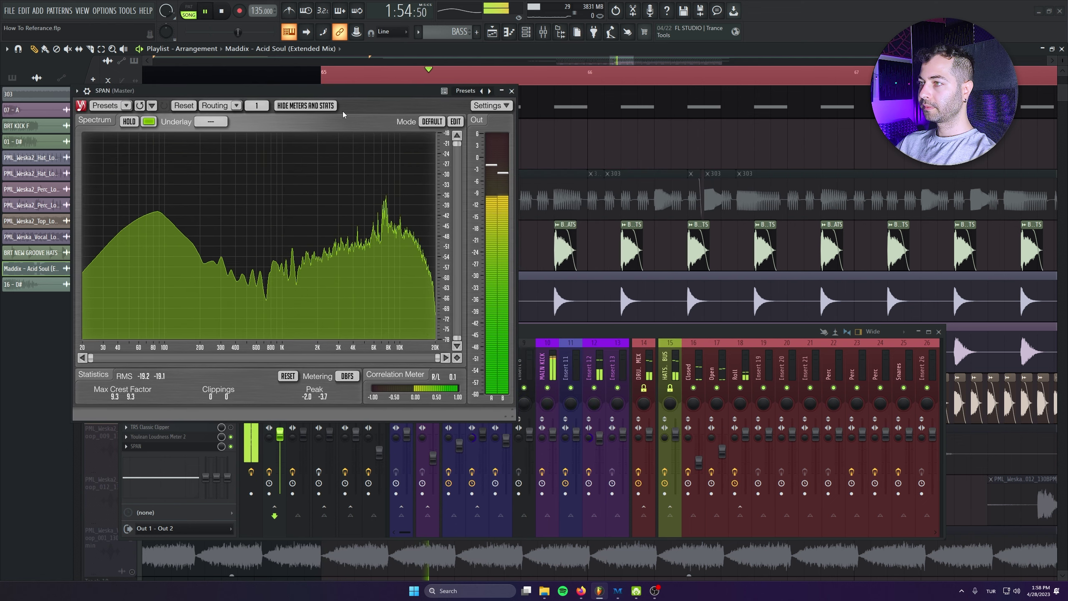
pyautogui.moveTo(613, 332); pyautogui.dragTo(618, 351)
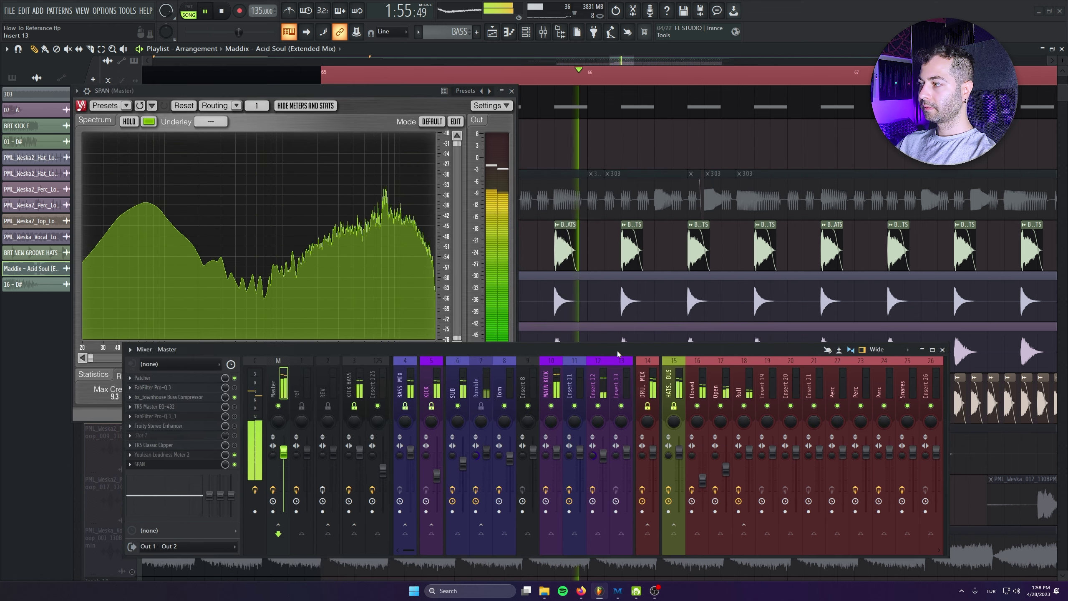
pyautogui.click(124, 122)
pyautogui.press('space')
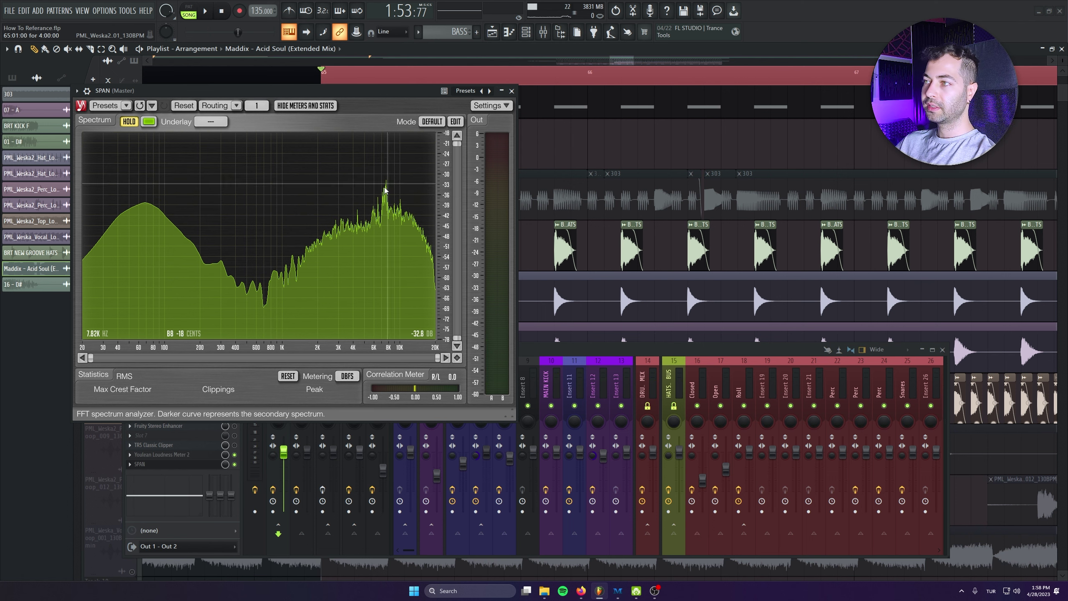
# Release SPAN's Hold, play the loop with Roll muted and soloed to compare the spectrum, and select the Roll mixer track.
pyautogui.moveTo(606, 348); pyautogui.dragTo(559, 336)
pyautogui.press('space')
pyautogui.click(128, 121)
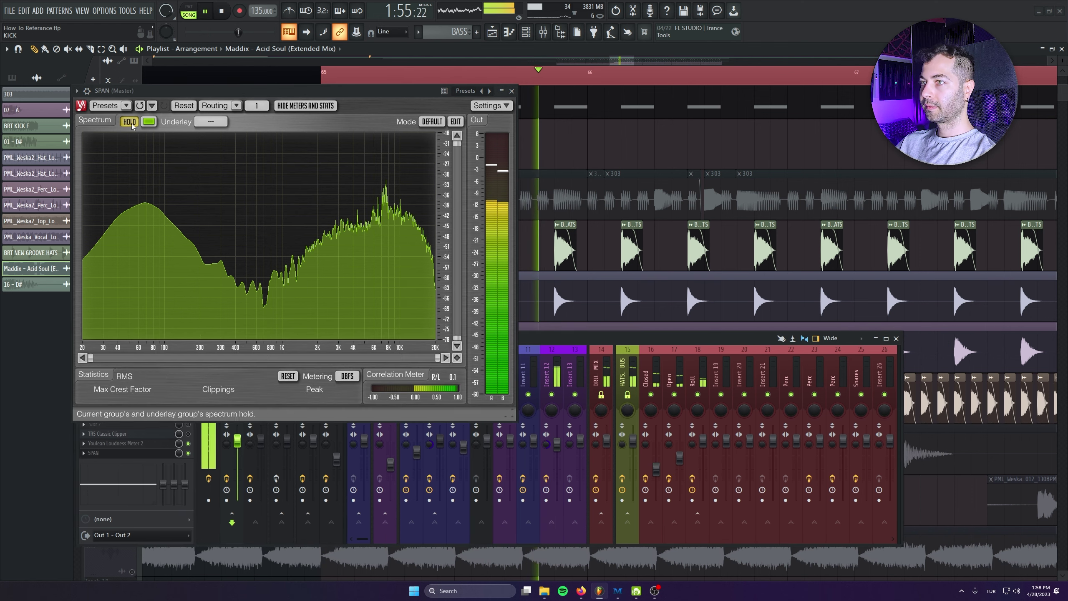
pyautogui.click(697, 394)
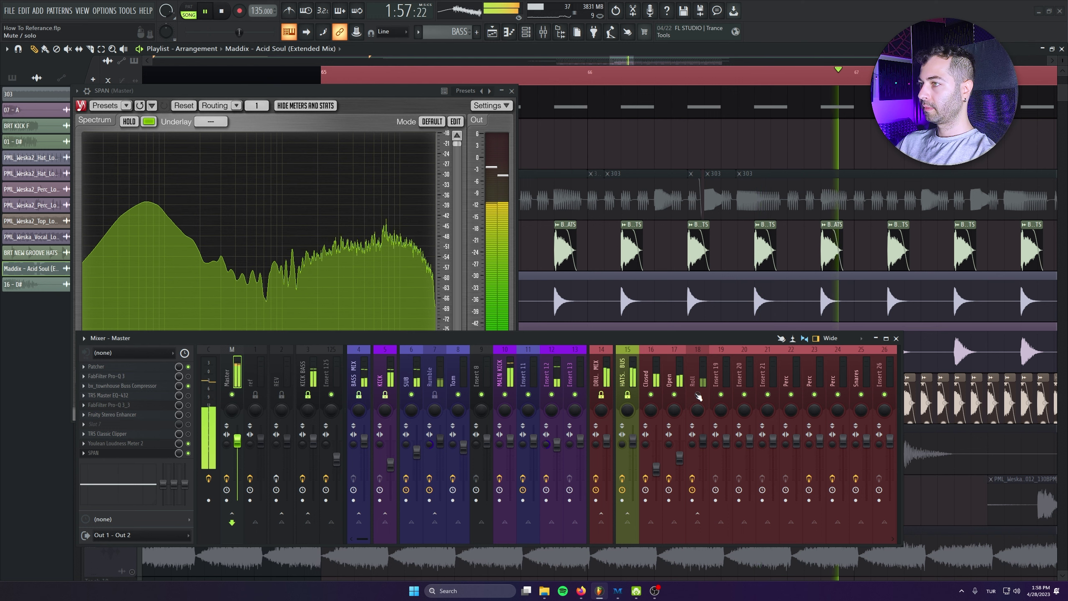
pyautogui.rightClick(697, 394)
pyautogui.click(698, 379)
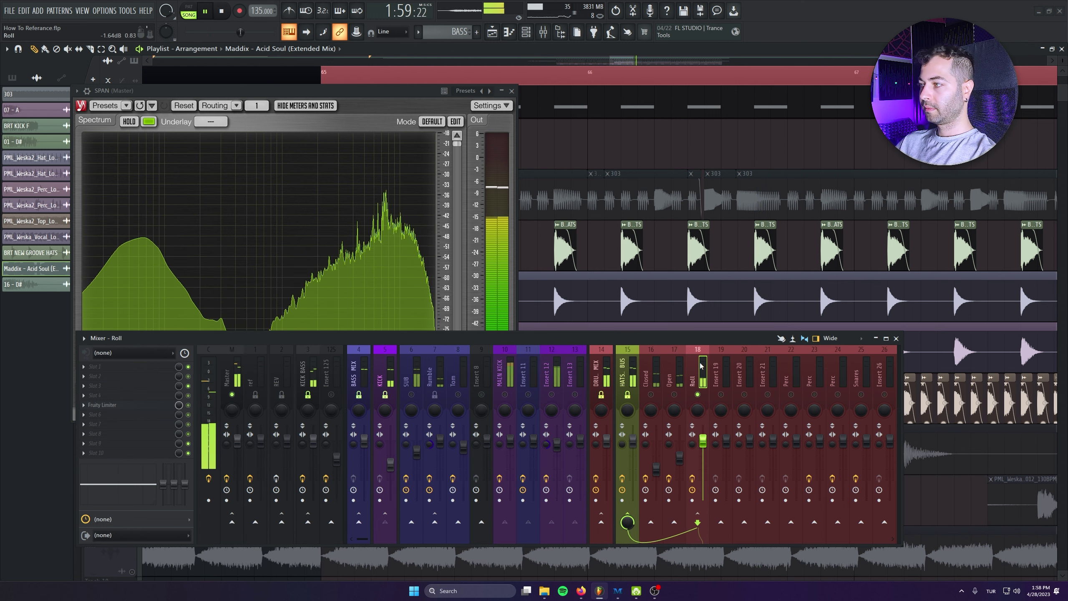
pyautogui.press('space')
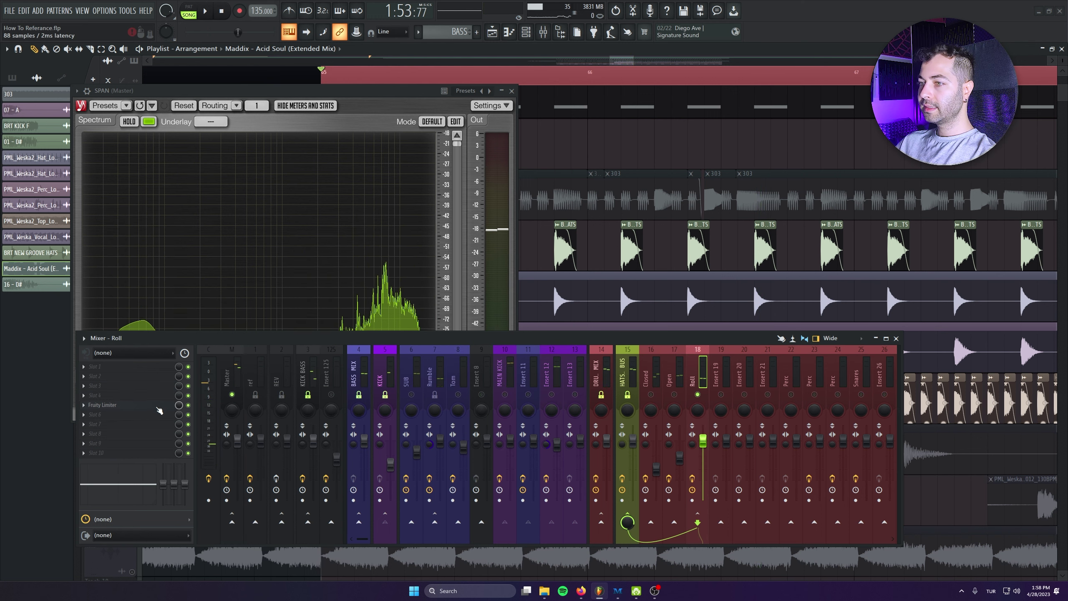
# Lower the compressor threshold in Roll's Fruity Limiter to about -23 dB during playback, and close the limiter.
pyautogui.click(137, 406)
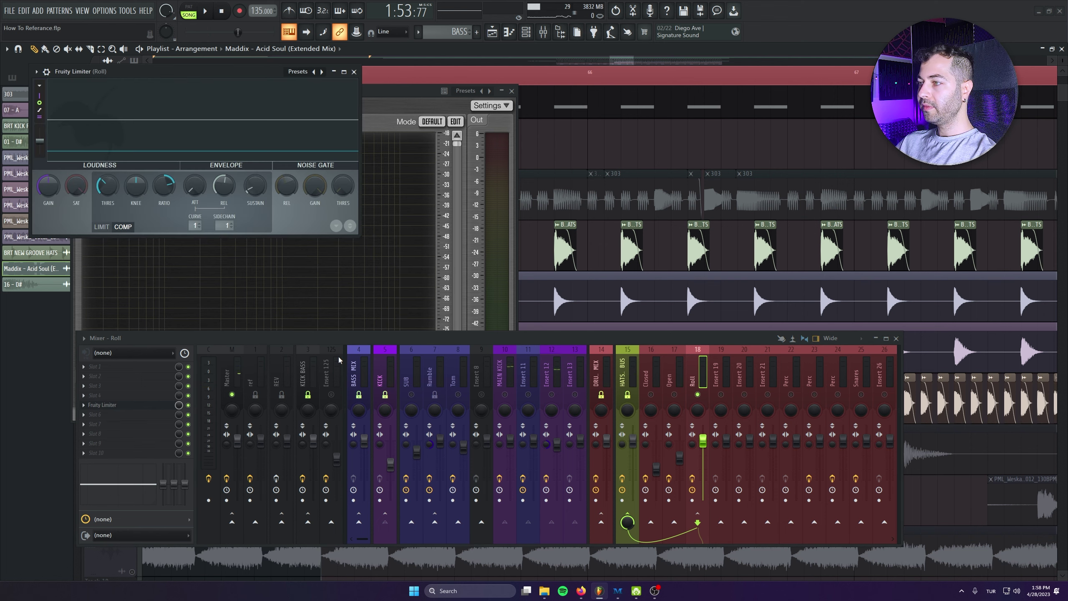
pyautogui.press('space')
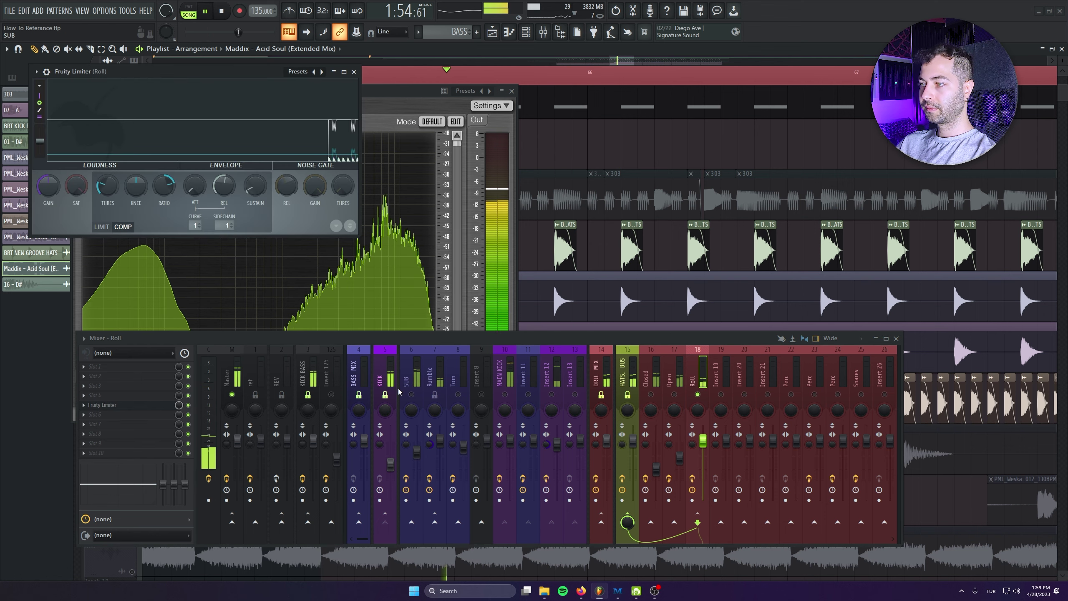
pyautogui.click(697, 397)
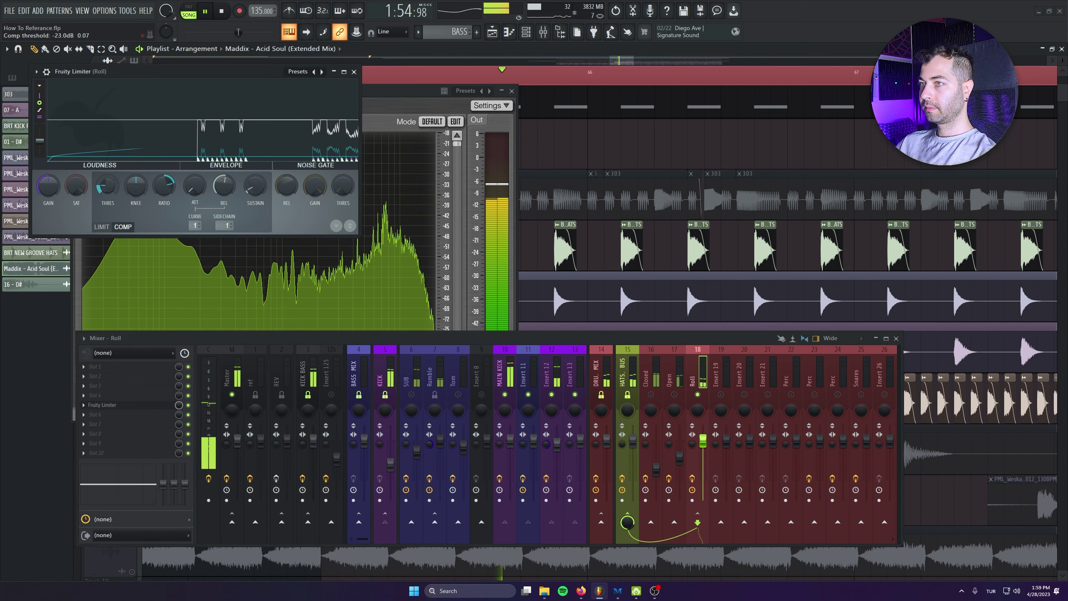
pyautogui.moveTo(108, 186); pyautogui.dragTo(107, 195)
pyautogui.click(354, 72)
pyautogui.press('space')
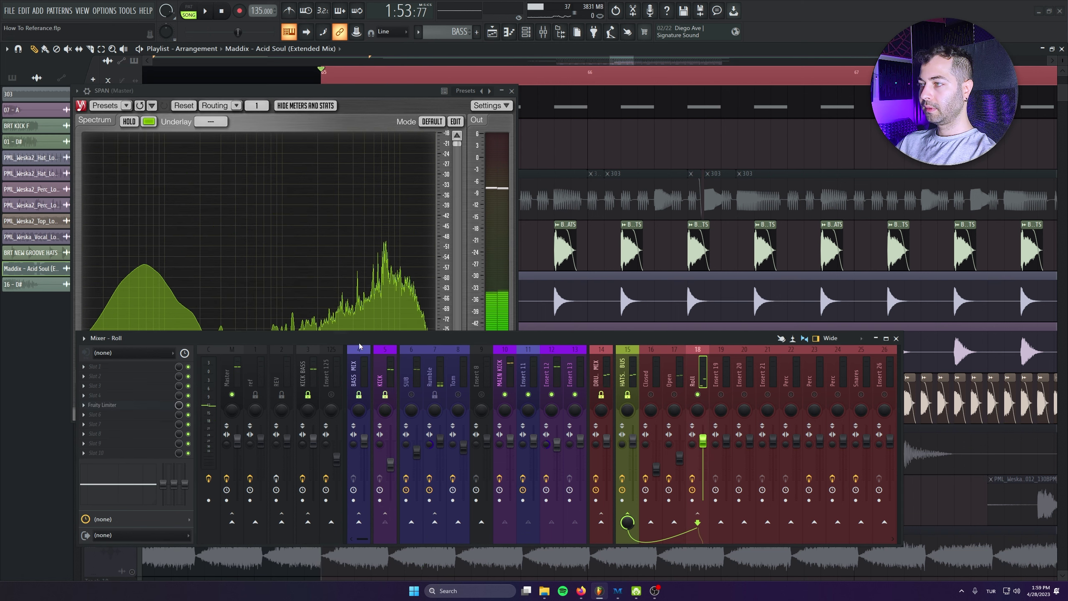
# Add FabFilter Pro-Q 3 to Roll's first effect slot and place an EQ band on the resonant peak at about 7400 Hz.
pyautogui.click(152, 368)
pyautogui.click(229, 293)
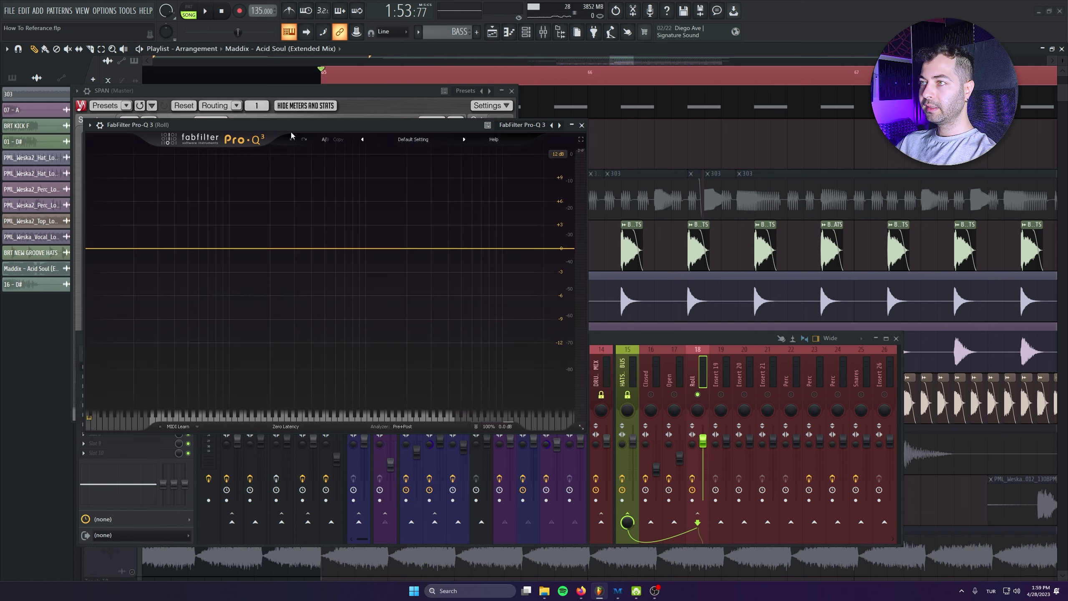
pyautogui.moveTo(405, 180); pyautogui.dragTo(384, 210)
pyautogui.press('space')
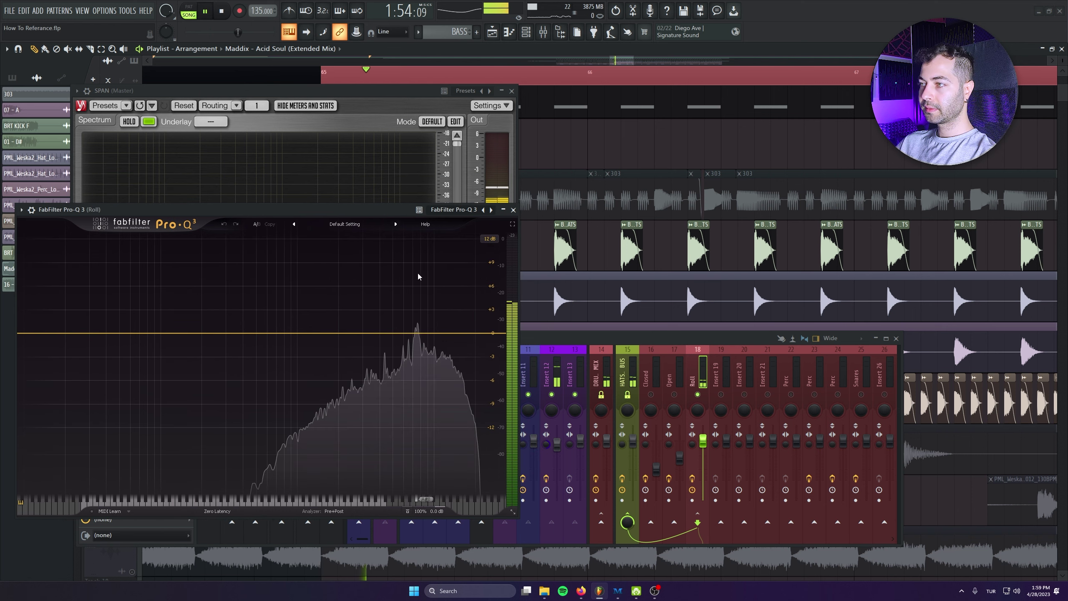
pyautogui.click(416, 334)
pyautogui.press('space')
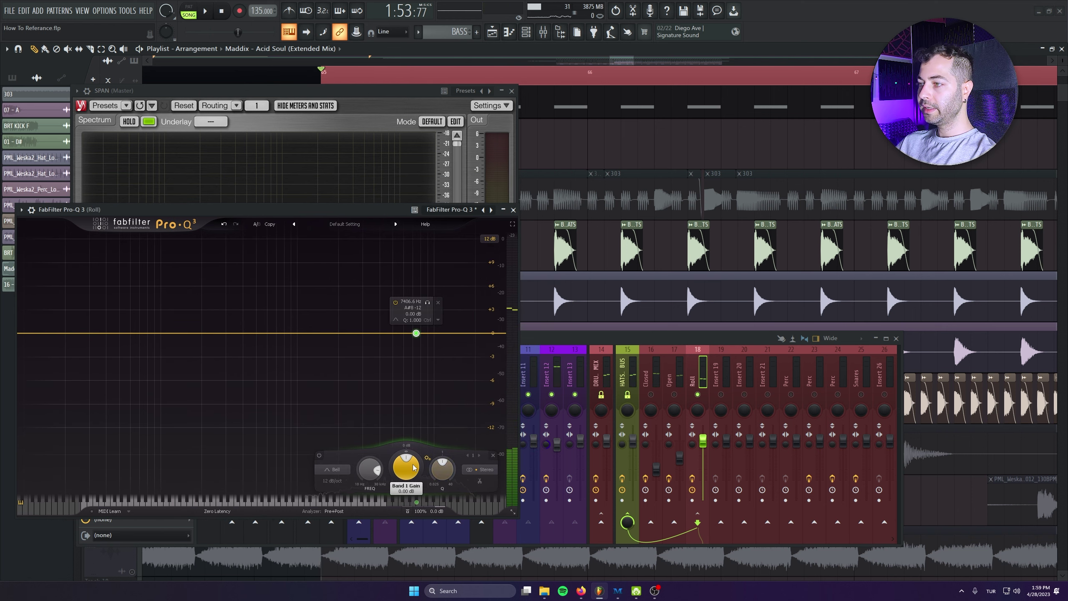
# Narrow the Roll EQ band to a Q of about 5.8, cut it by about 11 dB during playback, and close the EQ.
pyautogui.moveTo(442, 468); pyautogui.dragTo(441, 433)
pyautogui.press('space')
pyautogui.moveTo(407, 469); pyautogui.dragTo(407, 412)
pyautogui.press('space')
pyautogui.moveTo(399, 500); pyautogui.dragTo(400, 593)
pyautogui.moveTo(393, 210); pyautogui.dragTo(383, 271)
pyautogui.moveTo(403, 539); pyautogui.dragTo(401, 522)
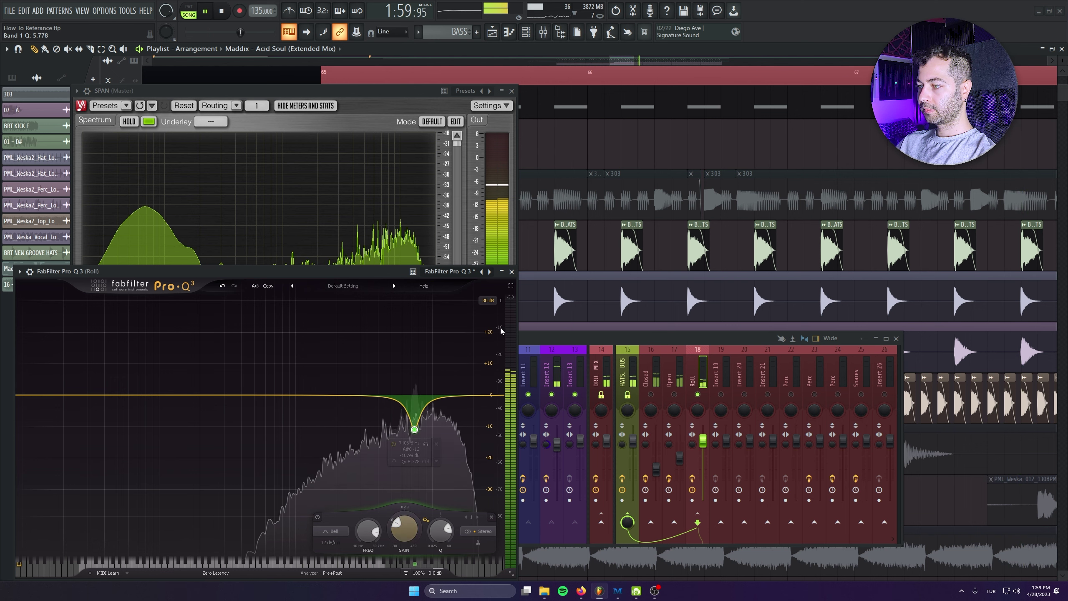
pyautogui.click(511, 272)
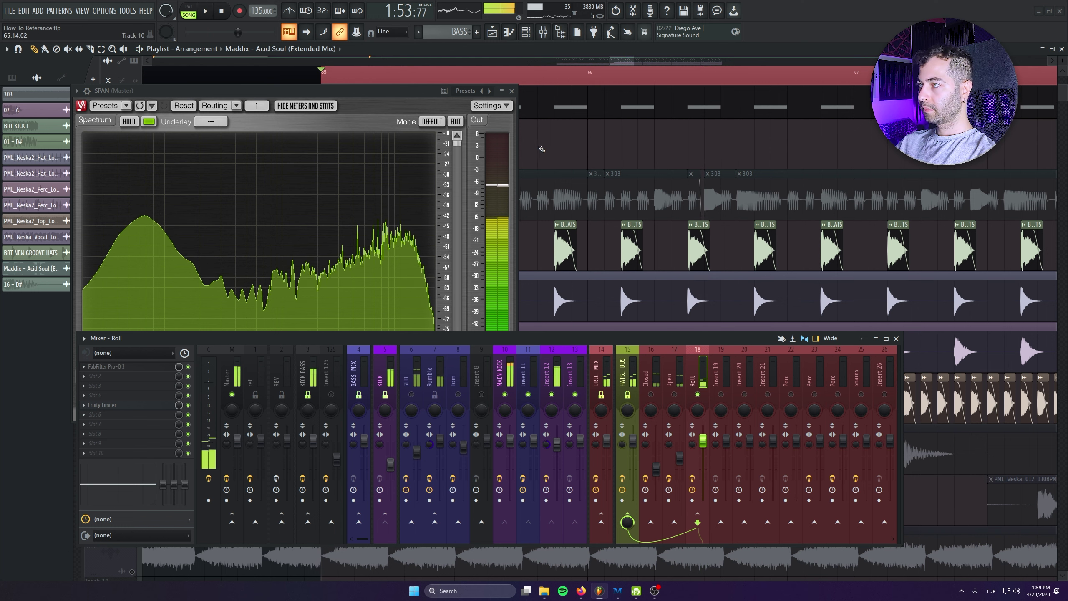
# Re-enable the Closed and Open hats and the remaining mixer tracks, and replay the looped mix against SPAN.
pyautogui.press('space')
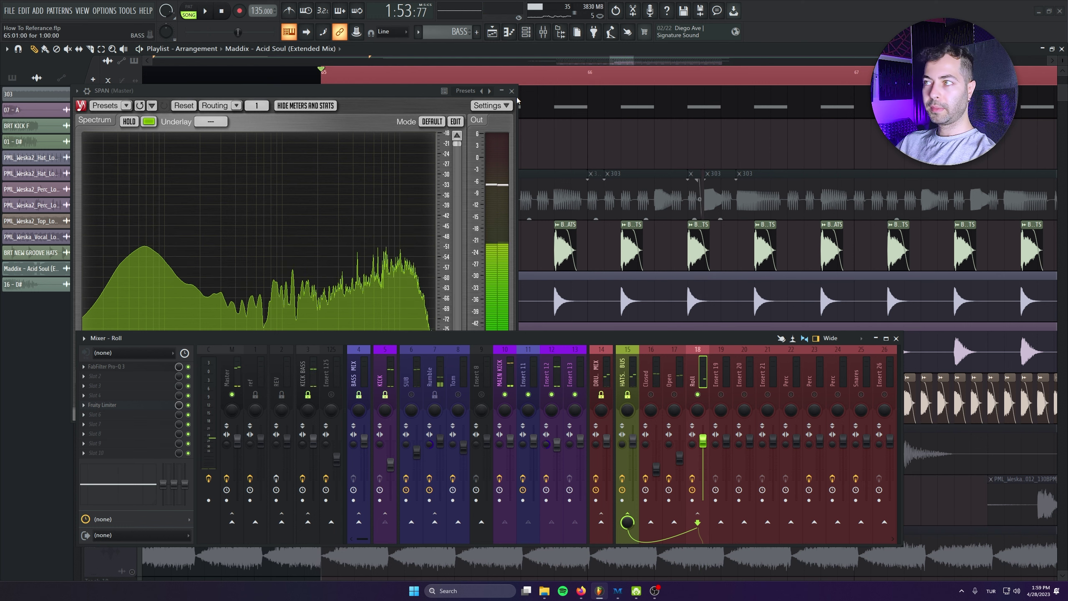
pyautogui.click(674, 394)
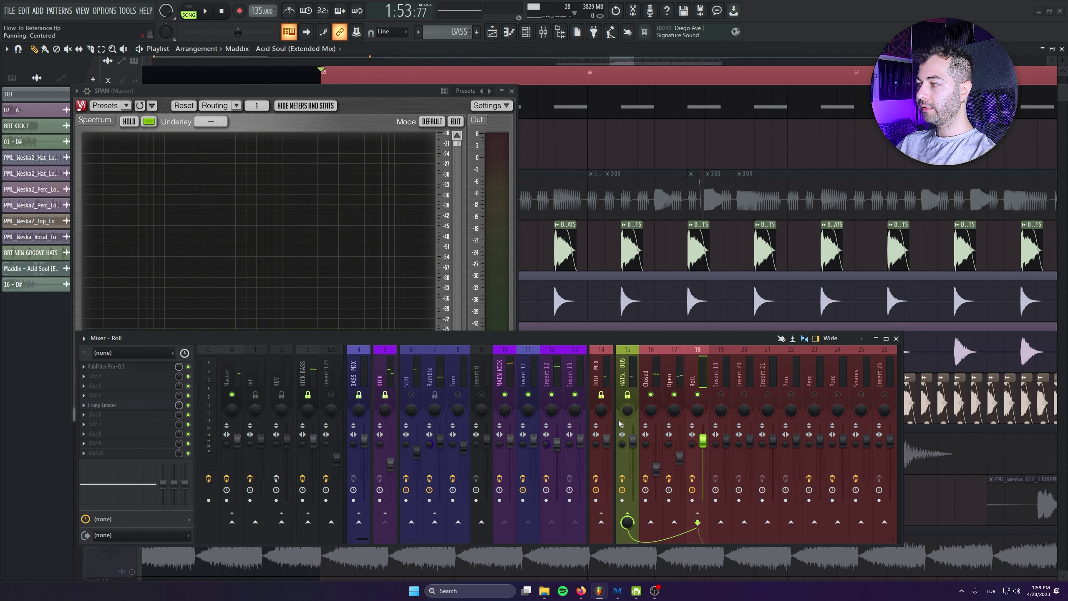
pyautogui.press('space')
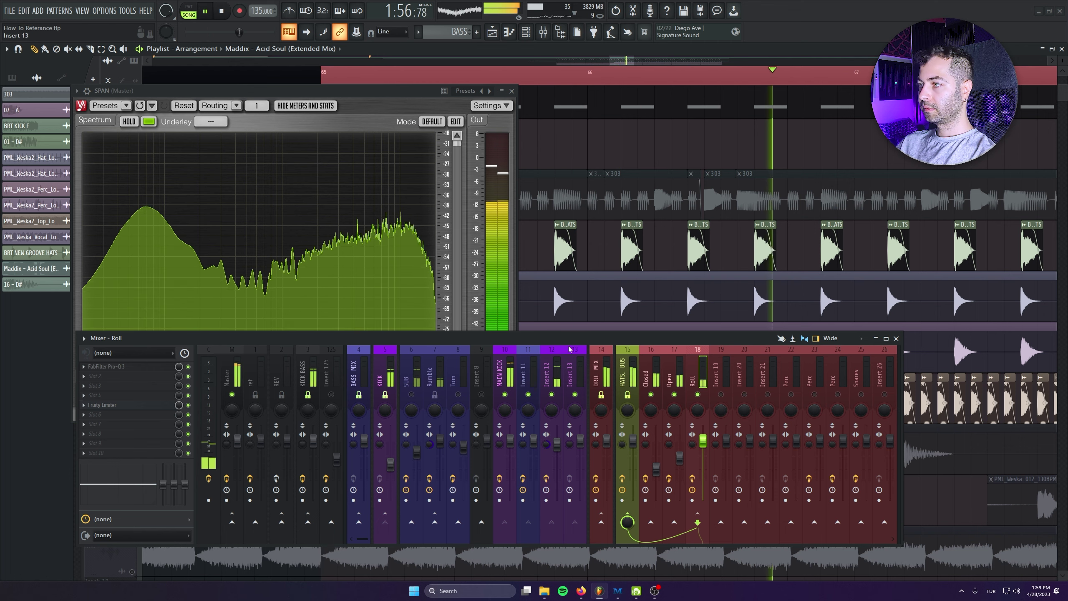
pyautogui.press('space')
pyautogui.rightClick(412, 395)
pyautogui.rightClick(412, 395)
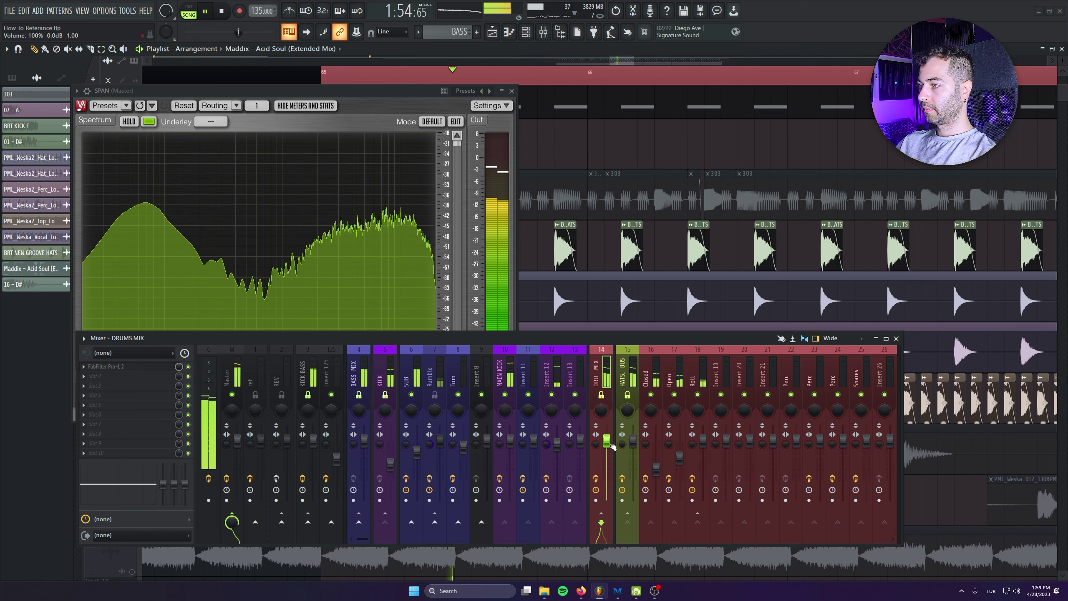
# Undo the trial change to the Closed hat level, and audition the Open and Closed hats alone in turn.
pyautogui.moveTo(651, 452)
pyautogui.mouseDown()
pyautogui.moveTo(697, 452)
pyautogui.moveTo(655, 467)
pyautogui.mouseUp()
pyautogui.hotkey('ctrl', 'z')
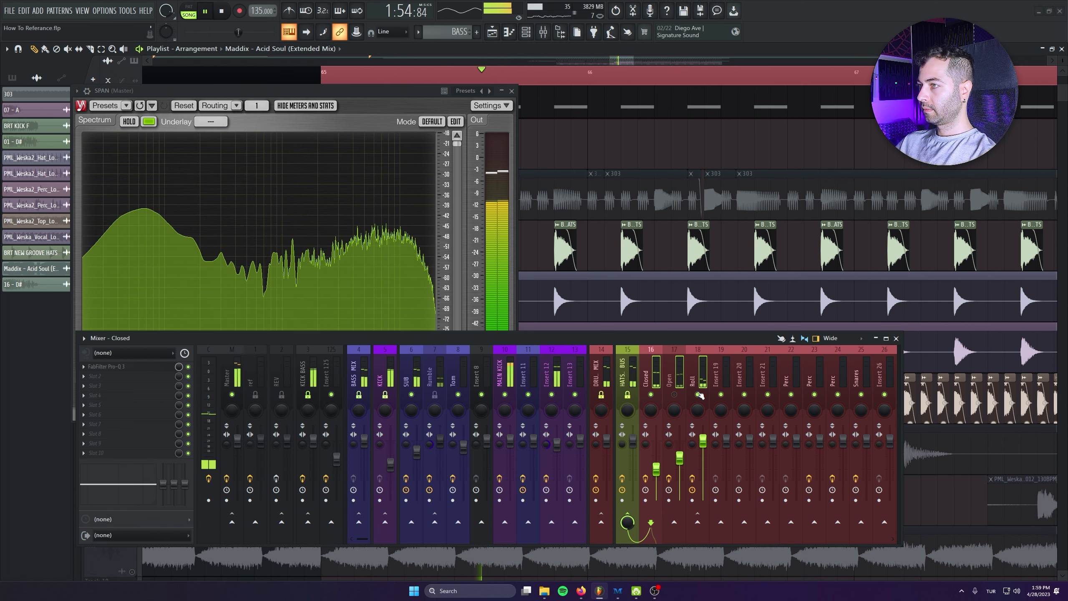
pyautogui.keyDown('ctrl'); pyautogui.click(674, 395); pyautogui.keyUp('ctrl')
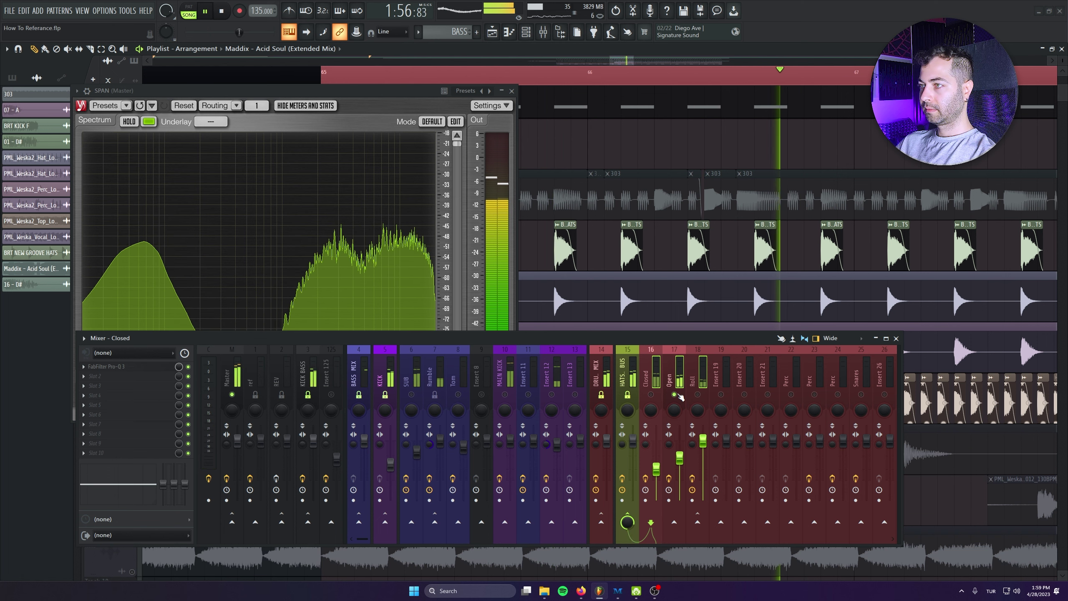
pyautogui.keyDown('ctrl'); pyautogui.click(651, 394); pyautogui.keyUp('ctrl')
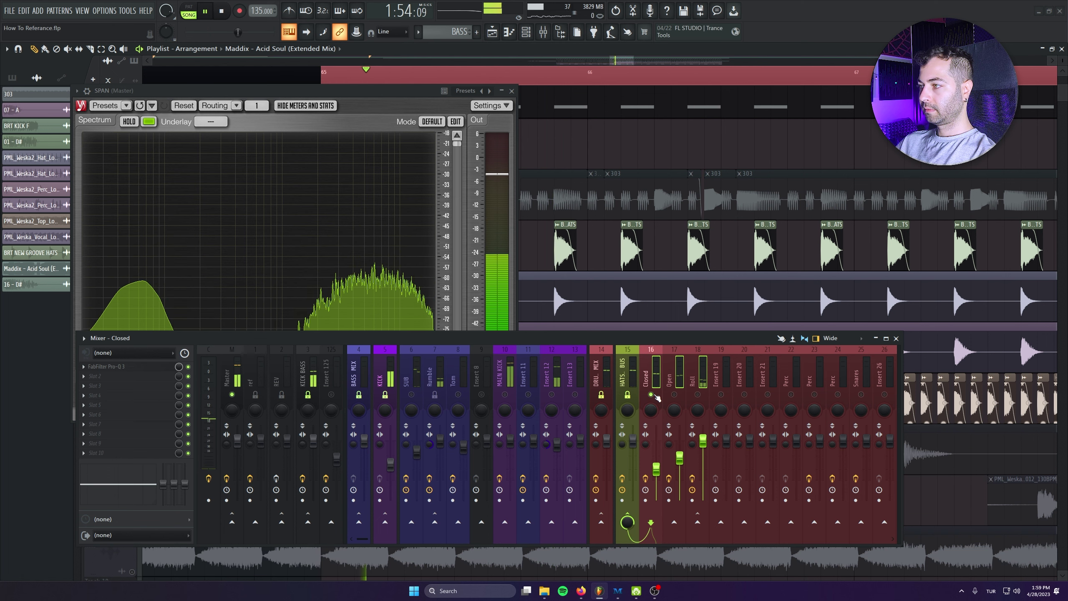
pyautogui.keyDown('ctrl'); pyautogui.click(651, 394); pyautogui.keyUp('ctrl')
# Raise the Closed and Open hat faders slightly and lower the Roll fader to -1.8 dB.
pyautogui.click(715, 379)
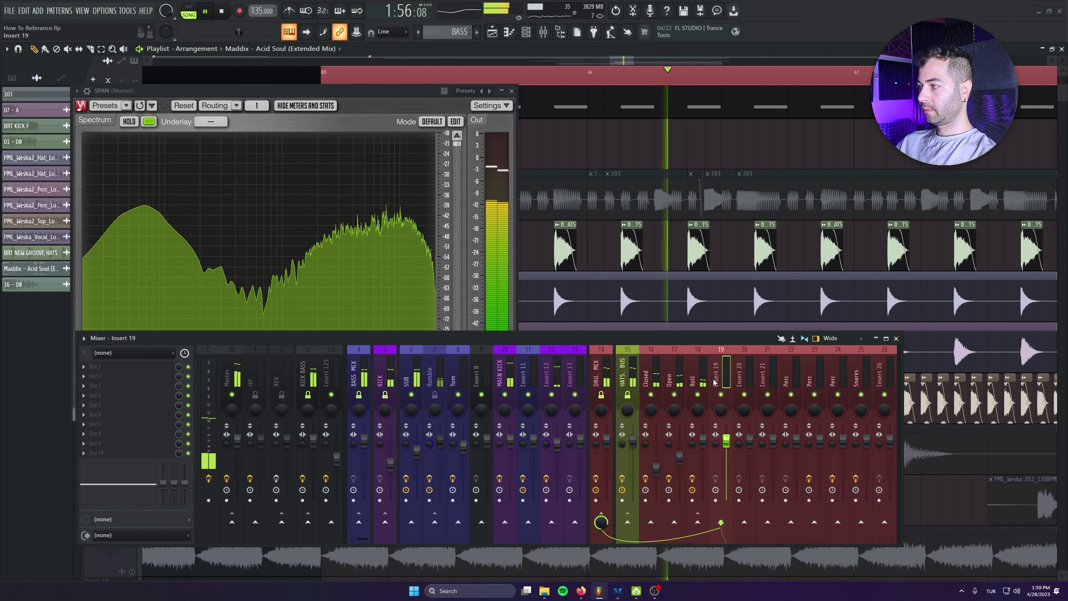
pyautogui.click(674, 382)
pyautogui.moveTo(656, 470); pyautogui.dragTo(702, 444)
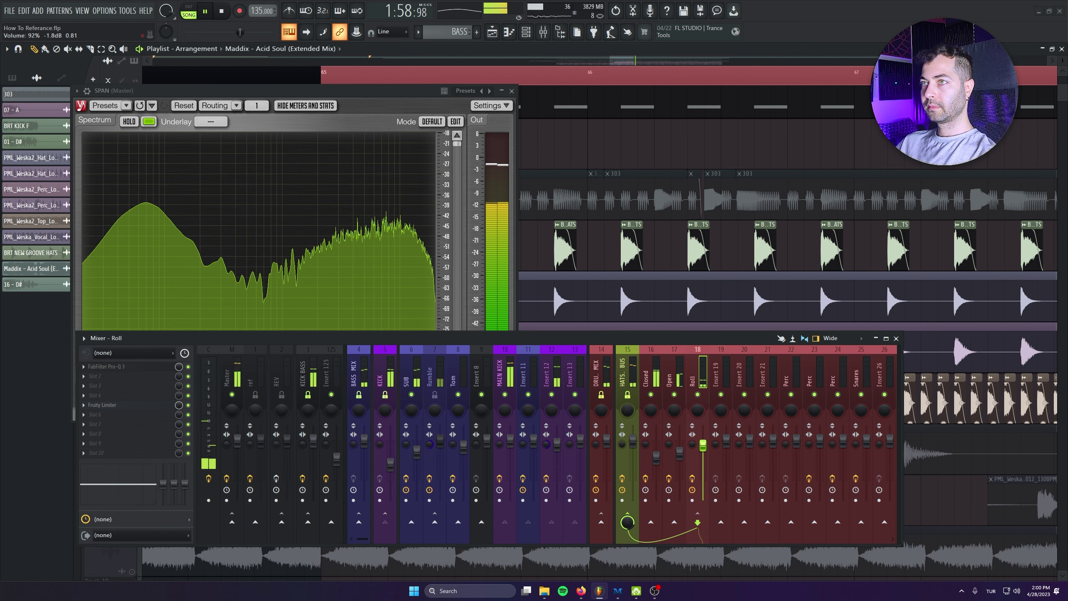
# Replay the rebalanced loop, freeze its spectrum with SPAN's Hold, and stop playback.
pyautogui.press('space')
pyautogui.press('space')
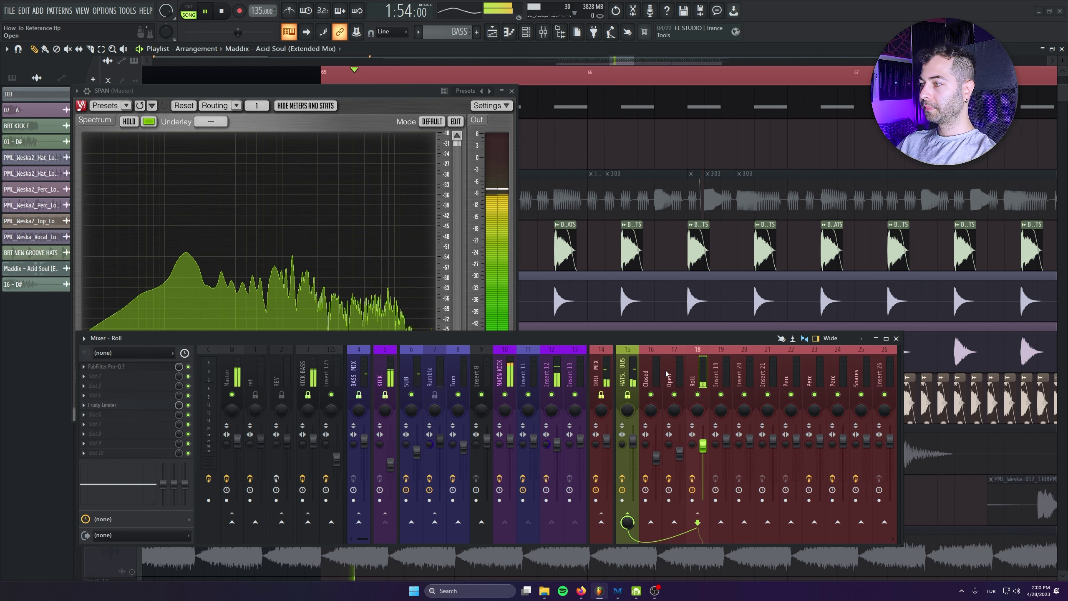
pyautogui.click(129, 122)
pyautogui.press('space')
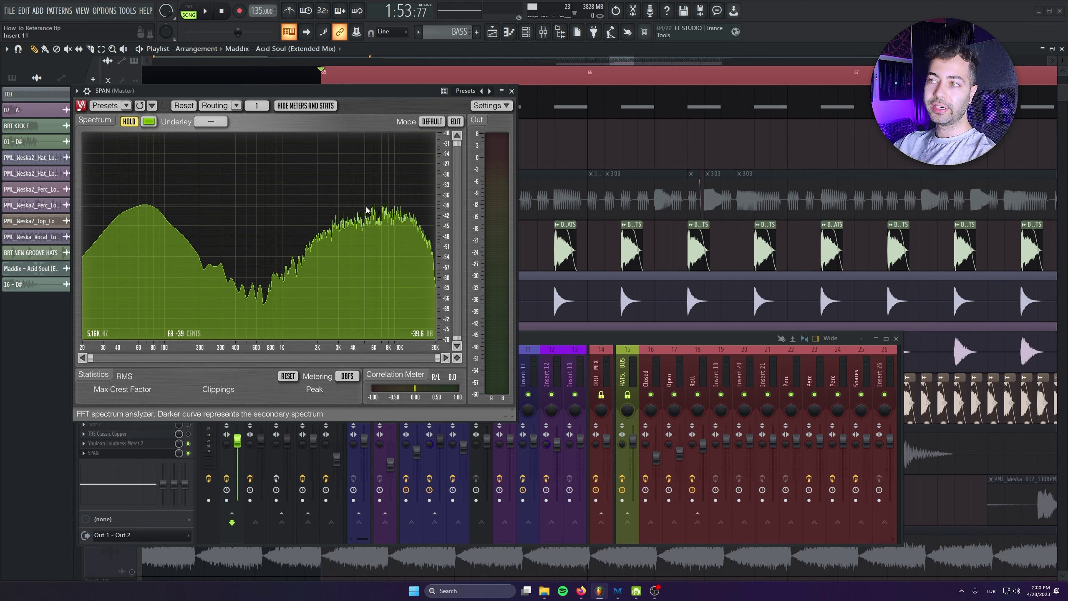
# Close SPAN and unmute the 303 Normal track in the playlist.
pyautogui.click(510, 91)
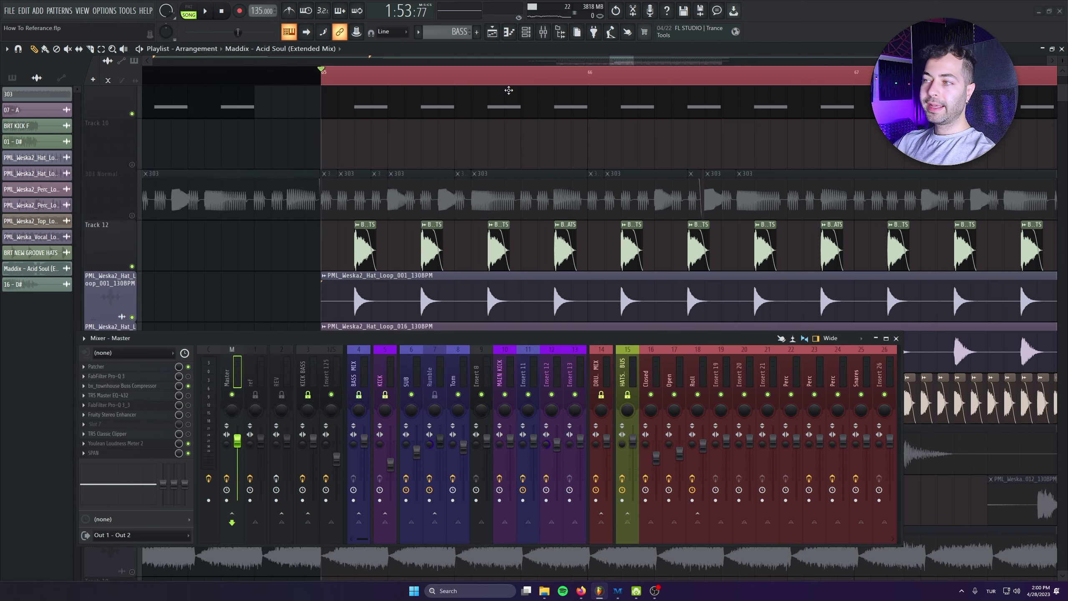
pyautogui.scroll(-3, 549, 252)
pyautogui.scroll(-5, 381, 227)
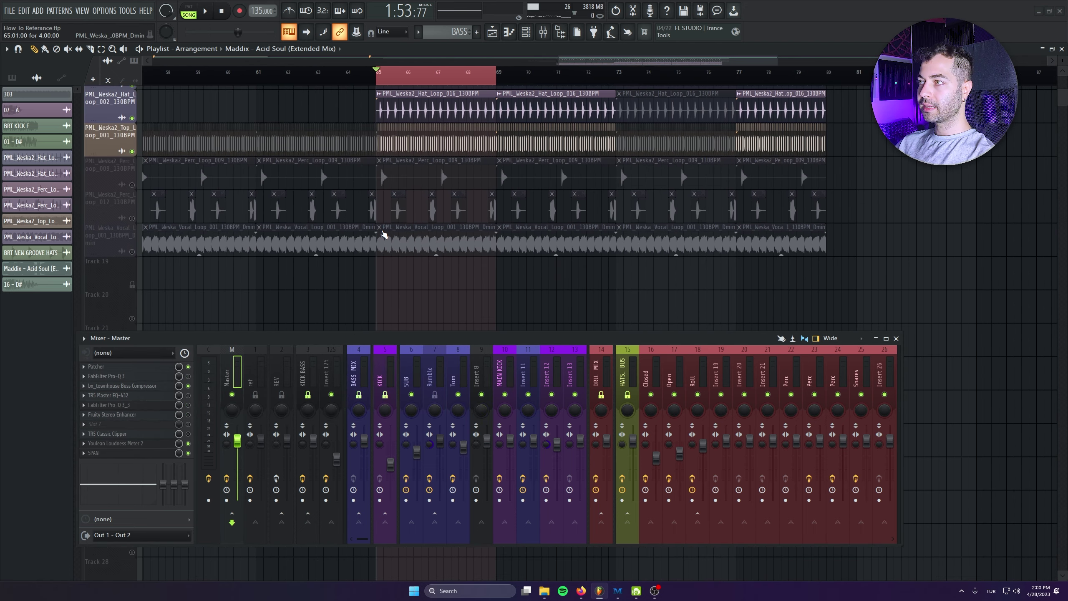
pyautogui.scroll(5, 365, 234)
pyautogui.moveTo(428, 300); pyautogui.dragTo(346, 425)
pyautogui.moveTo(373, 337); pyautogui.dragTo(376, 433)
pyautogui.scroll(4, 276, 197)
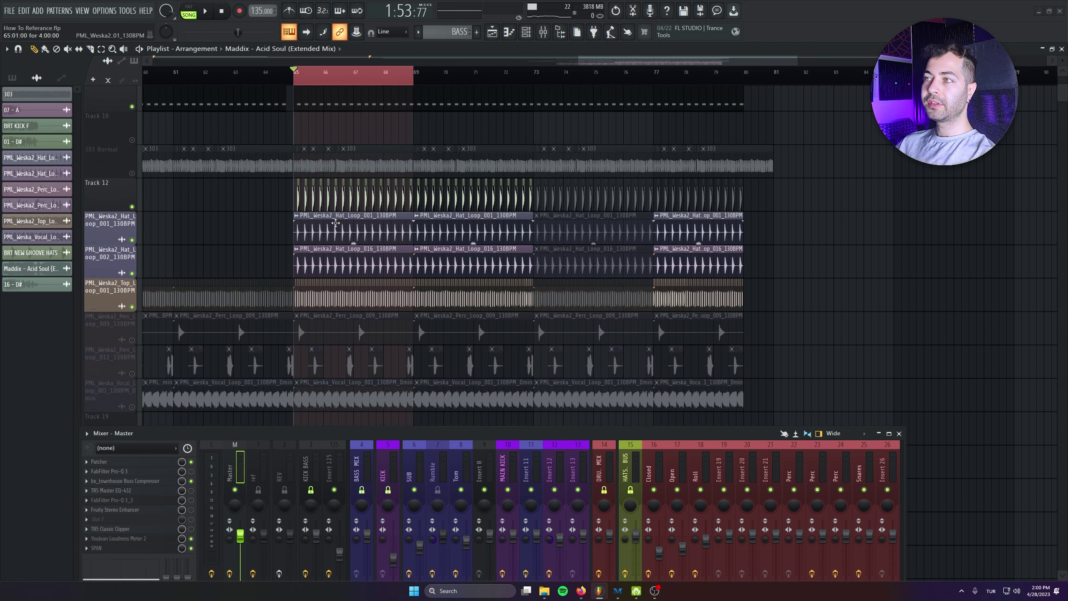
pyautogui.click(131, 274)
pyautogui.scroll(5, 334, 166)
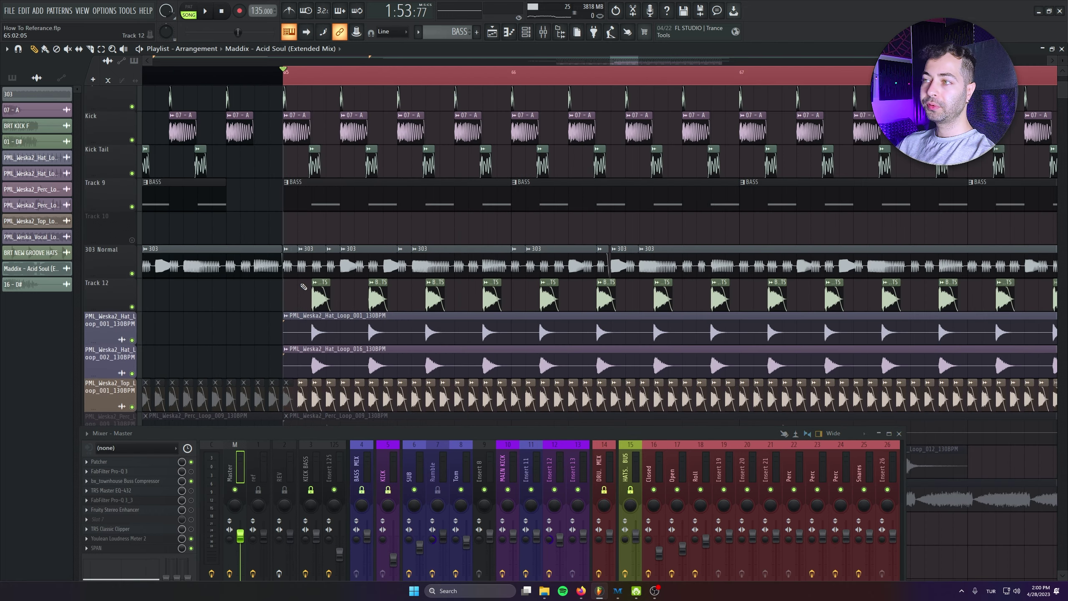
pyautogui.scroll(3, 304, 287)
# Play the loop and lower the 303 mixer track's volume to -7.0 dB.
pyautogui.moveTo(476, 434); pyautogui.dragTo(426, 342)
pyautogui.scroll(-9, 540, 368)
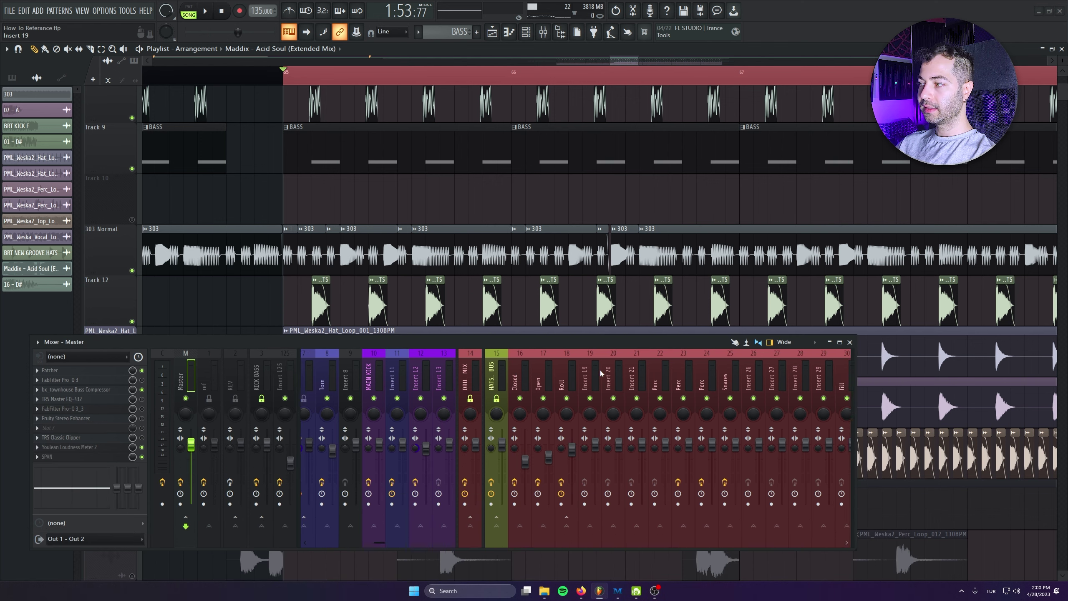
pyautogui.press('space')
pyautogui.scroll(-1, 540, 368)
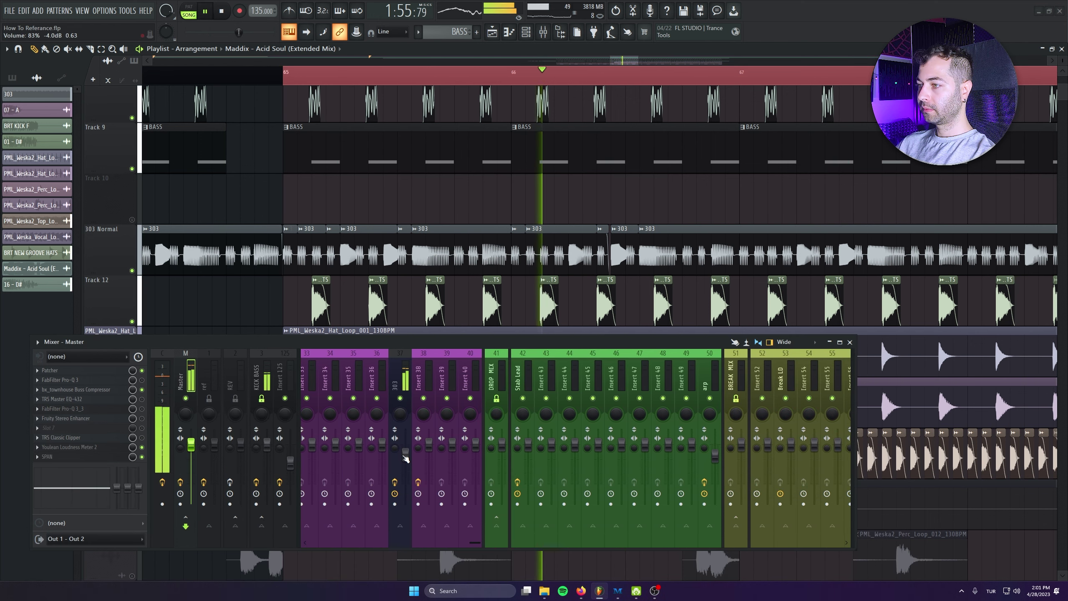
pyautogui.moveTo(405, 455)
pyautogui.mouseDown()
pyautogui.moveTo(406, 503)
pyautogui.moveTo(405, 462)
pyautogui.mouseUp()
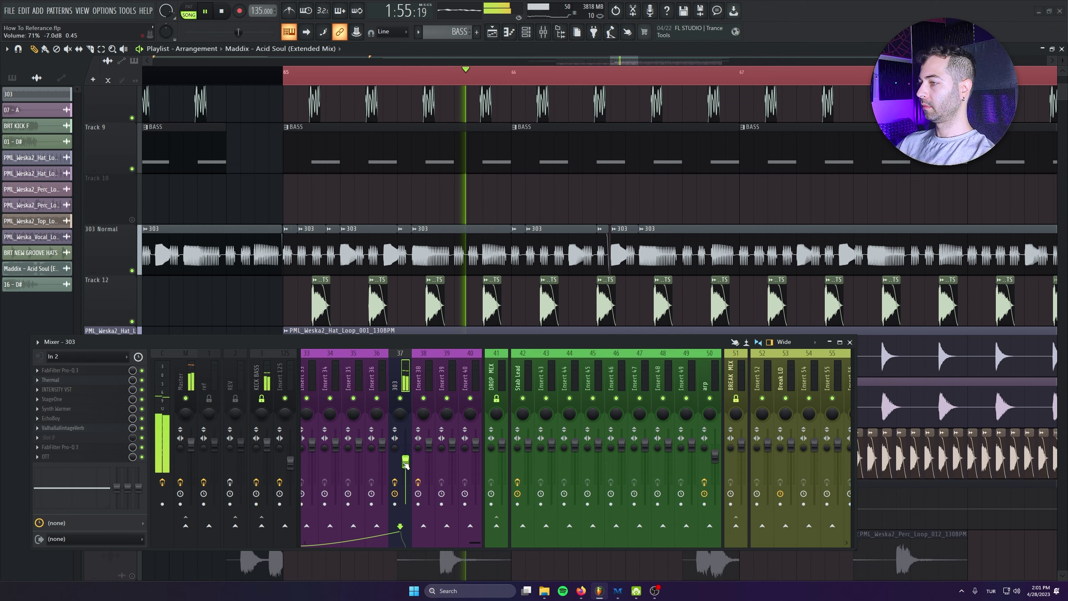
# Open SPAN on the Master, freeze the spectrum of the mix including the 303 with Hold, and stop playback.
pyautogui.click(182, 387)
pyautogui.click(97, 457)
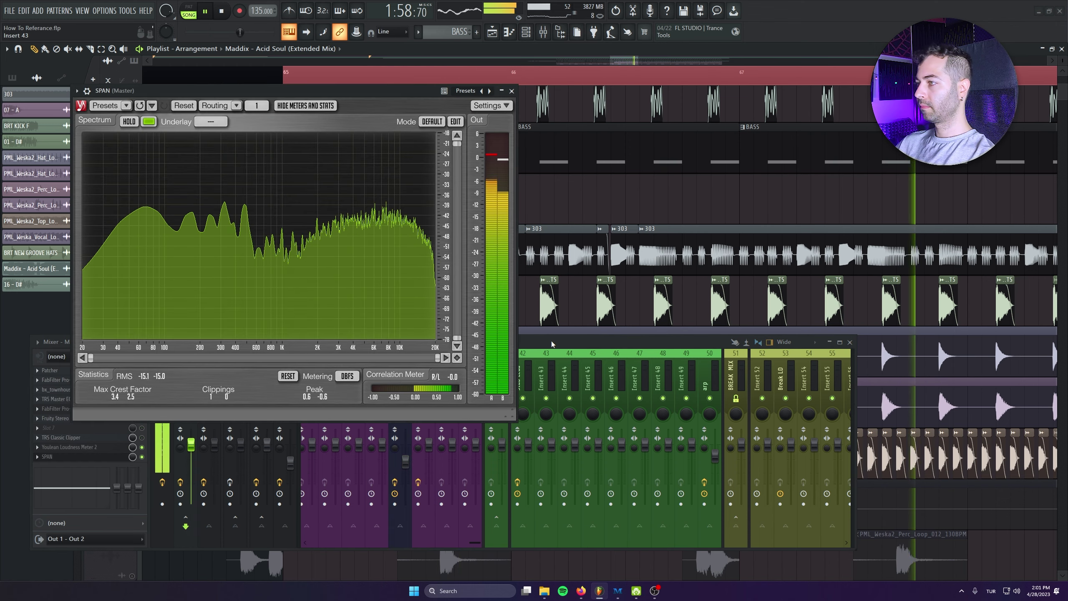
pyautogui.moveTo(552, 343); pyautogui.dragTo(569, 373)
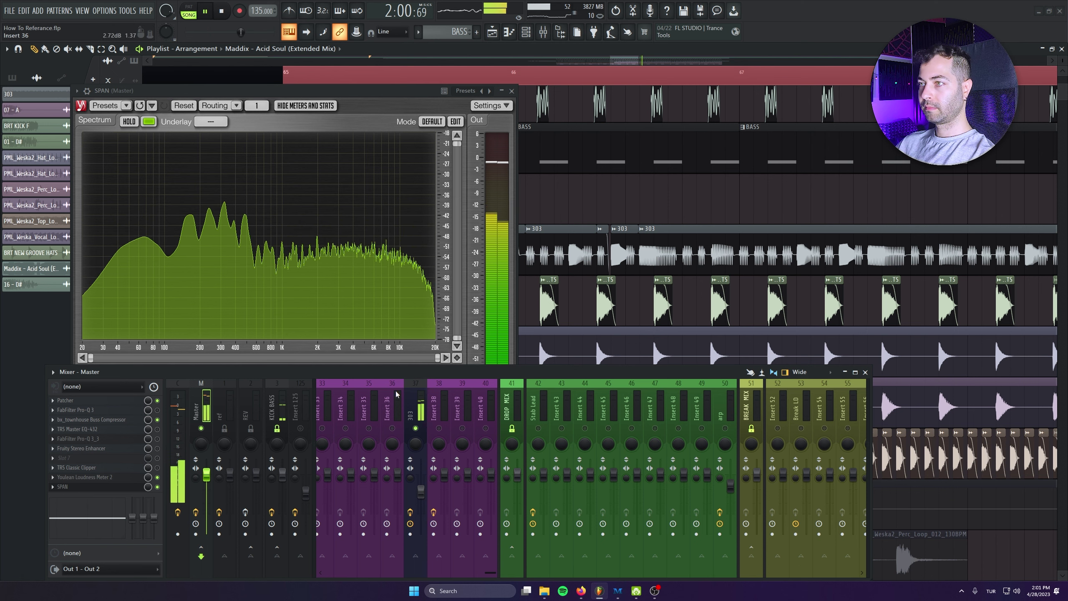
pyautogui.click(129, 121)
pyautogui.press('space')
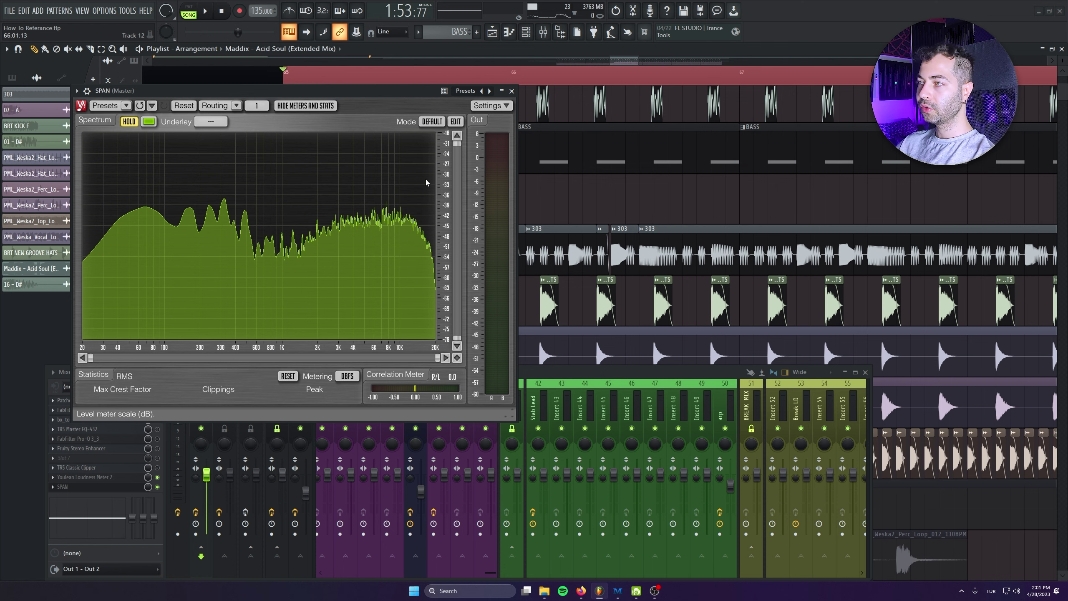
# Solo the REF track, open SPAN on the ref mixer track, freeze the loop's spectrum with Hold, and stop playback.
pyautogui.moveTo(387, 102); pyautogui.dragTo(410, 278)
pyautogui.scroll(4, 277, 186)
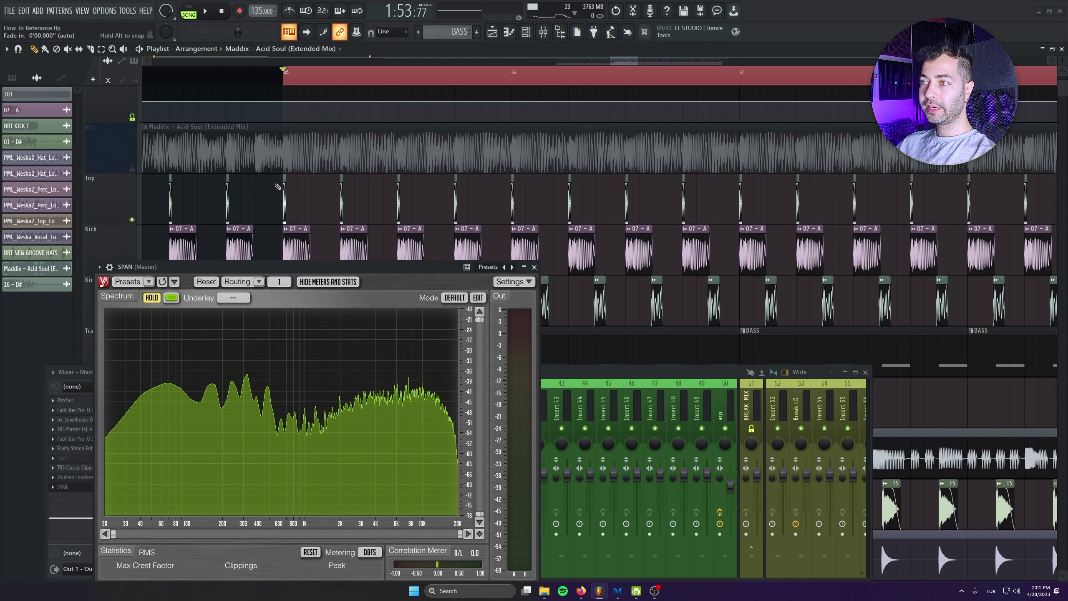
pyautogui.rightClick(133, 170)
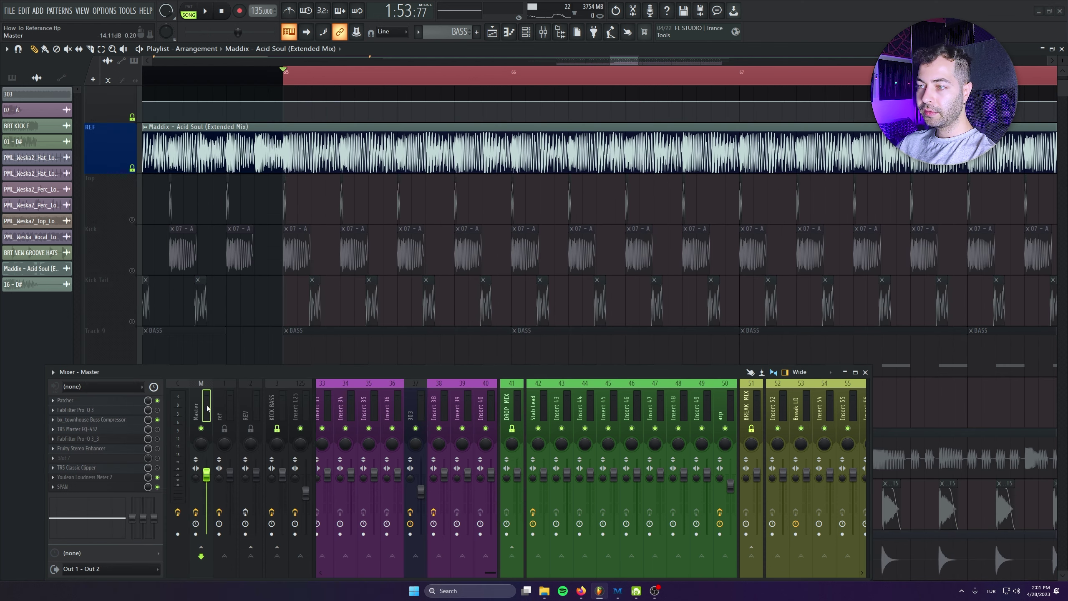
pyautogui.scroll(-4, 280, 272)
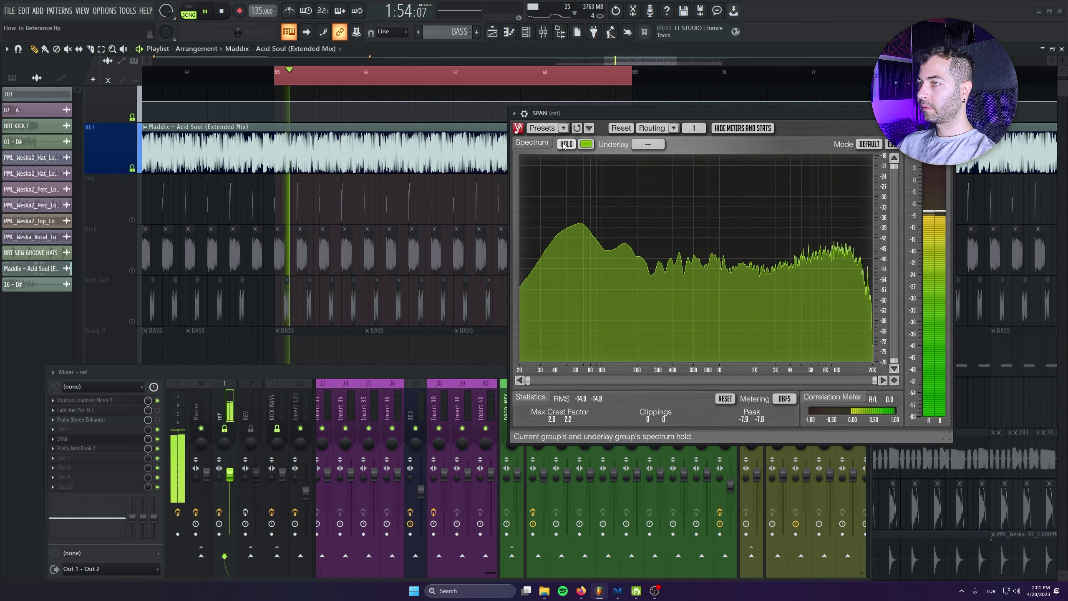
pyautogui.press('space')
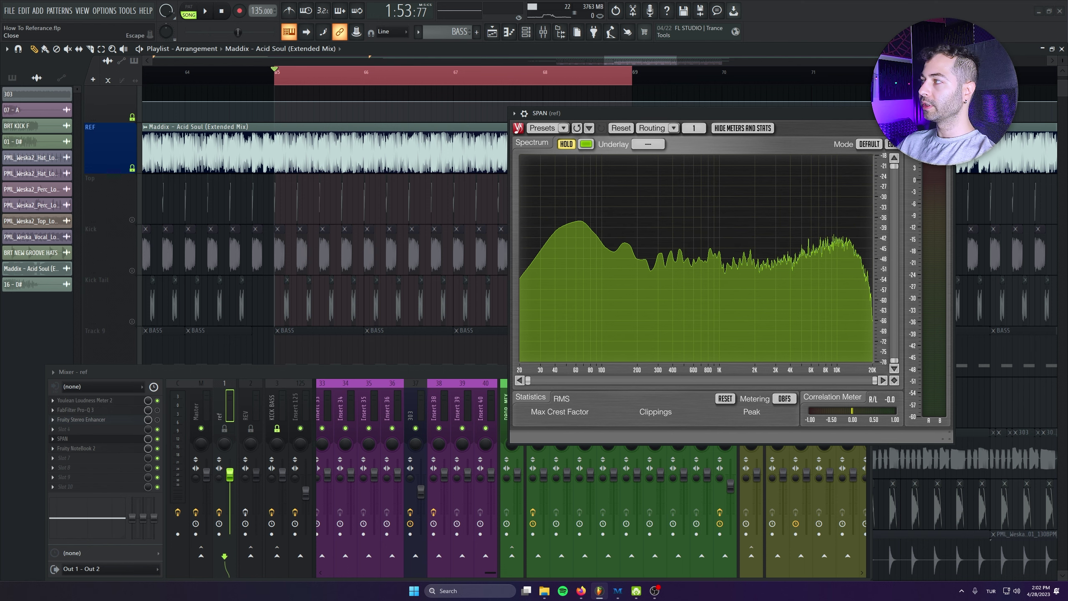
# Solo the 303 Normal track and play the loop briefly to locate its mixer track.
pyautogui.moveTo(329, 363); pyautogui.dragTo(324, 330)
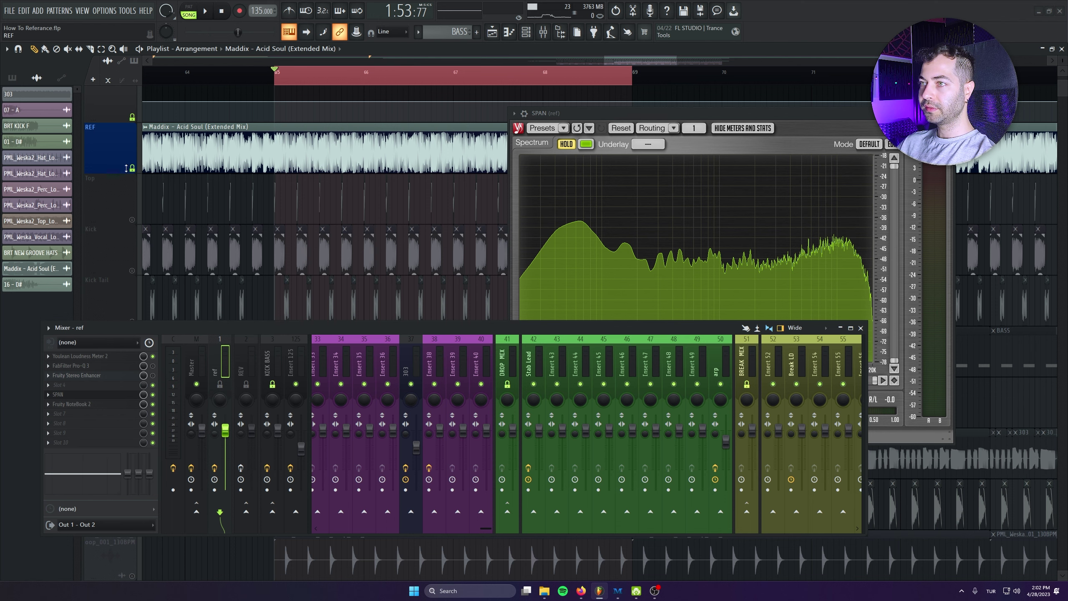
pyautogui.scroll(-5, 126, 168)
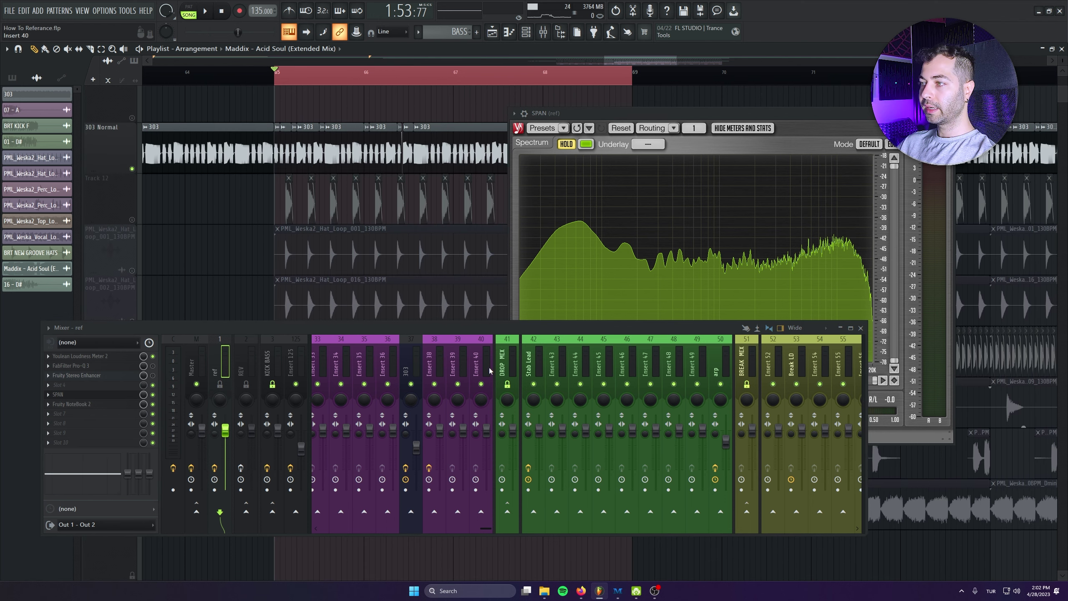
pyautogui.scroll(6, 489, 370)
pyautogui.press('space')
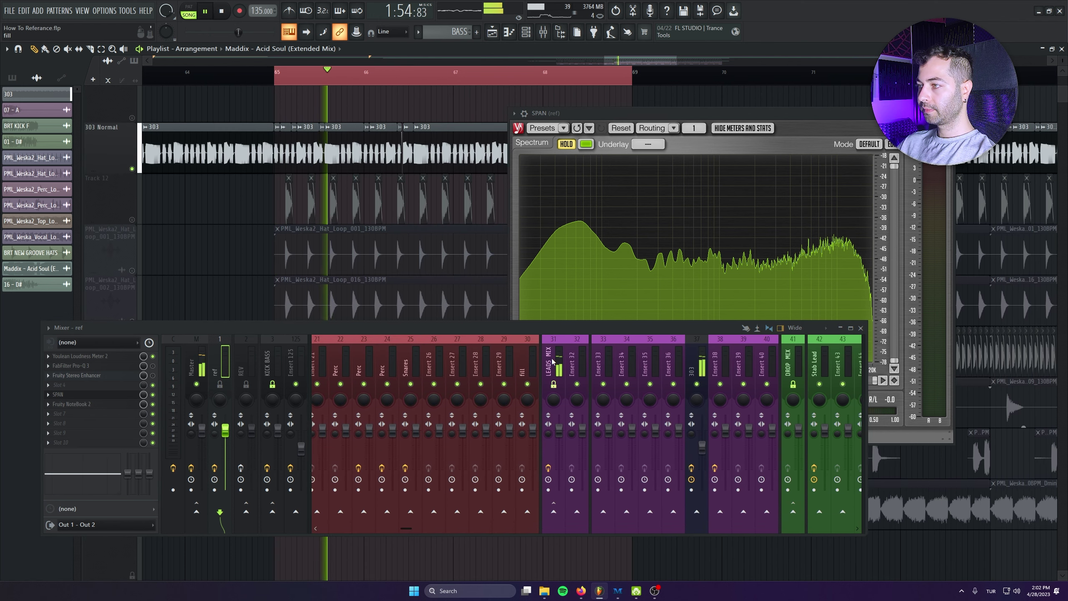
pyautogui.scroll(1, 553, 362)
pyautogui.press('space')
# Add a dynamic bell cut around 327 Hz in the 303's FabFilter Pro-Q 3 and raise the 303 track's volume to about -5.6 dB.
pyautogui.click(762, 361)
pyautogui.click(79, 357)
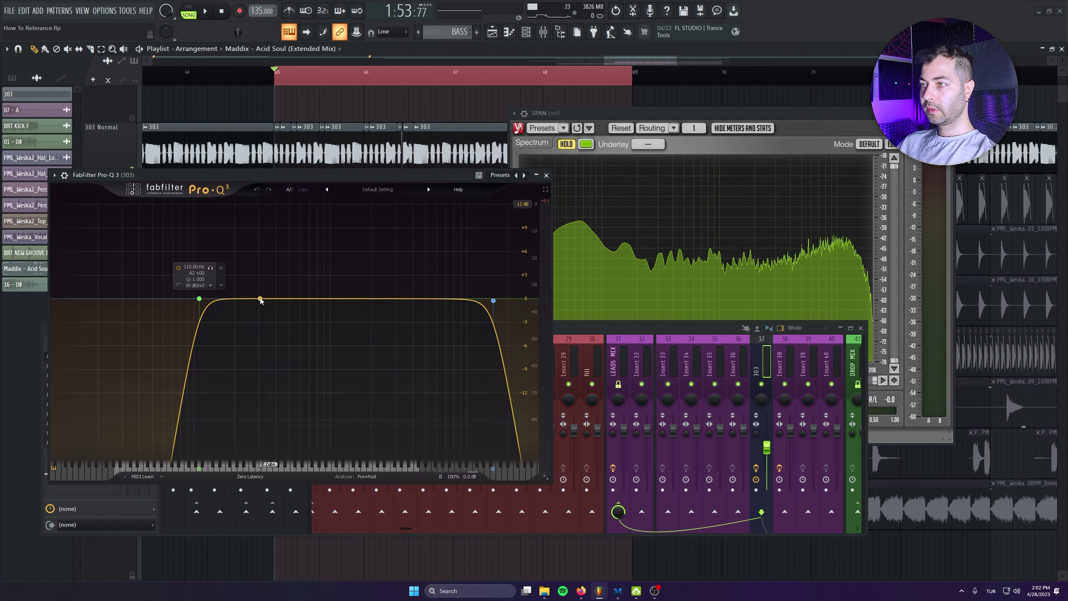
pyautogui.click(260, 298)
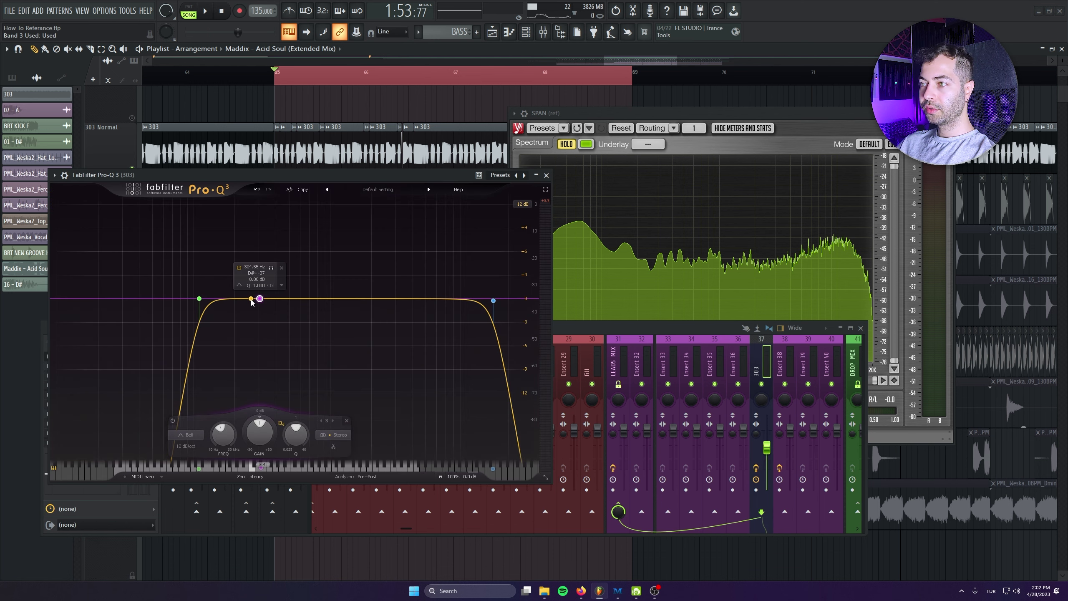
pyautogui.moveTo(256, 304)
pyautogui.mouseDown()
pyautogui.moveTo(242, 300)
pyautogui.moveTo(276, 300)
pyautogui.mouseUp()
pyautogui.moveTo(273, 436)
pyautogui.mouseDown()
pyautogui.moveTo(262, 456)
pyautogui.moveTo(314, 412)
pyautogui.moveTo(263, 454)
pyautogui.mouseUp()
pyautogui.moveTo(275, 300)
pyautogui.mouseDown()
pyautogui.moveTo(230, 303)
pyautogui.moveTo(279, 303)
pyautogui.moveTo(255, 303)
pyautogui.moveTo(265, 303)
pyautogui.mouseUp()
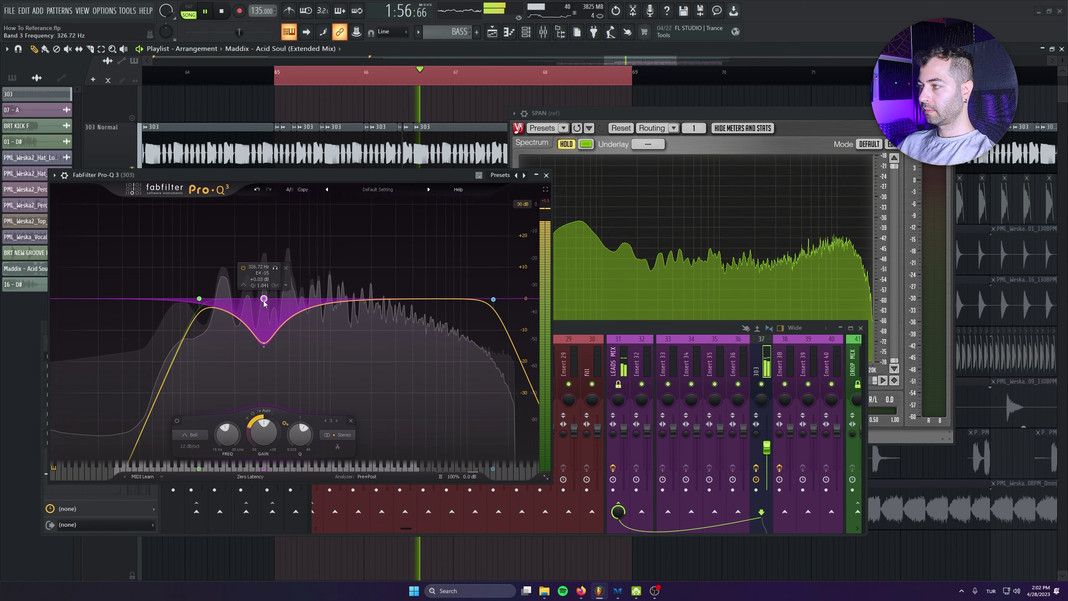
pyautogui.moveTo(768, 447); pyautogui.dragTo(768, 444)
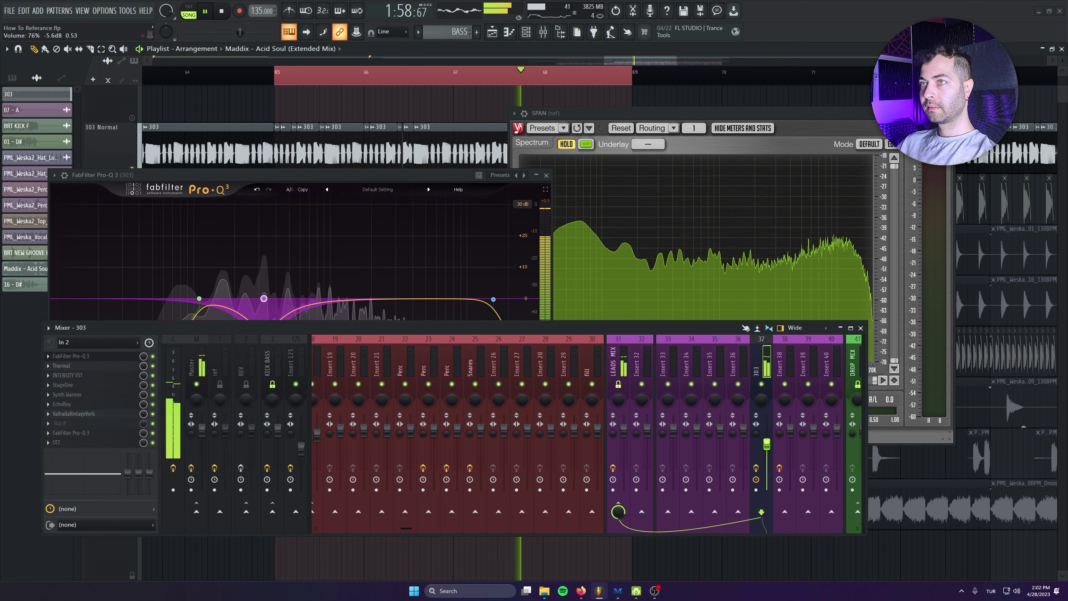
# Open SPAN on the Master, play the soloed 303, and move the ref SPAN aside so both spectra can be compared.
pyautogui.click(189, 361)
pyautogui.click(93, 446)
pyautogui.press('space')
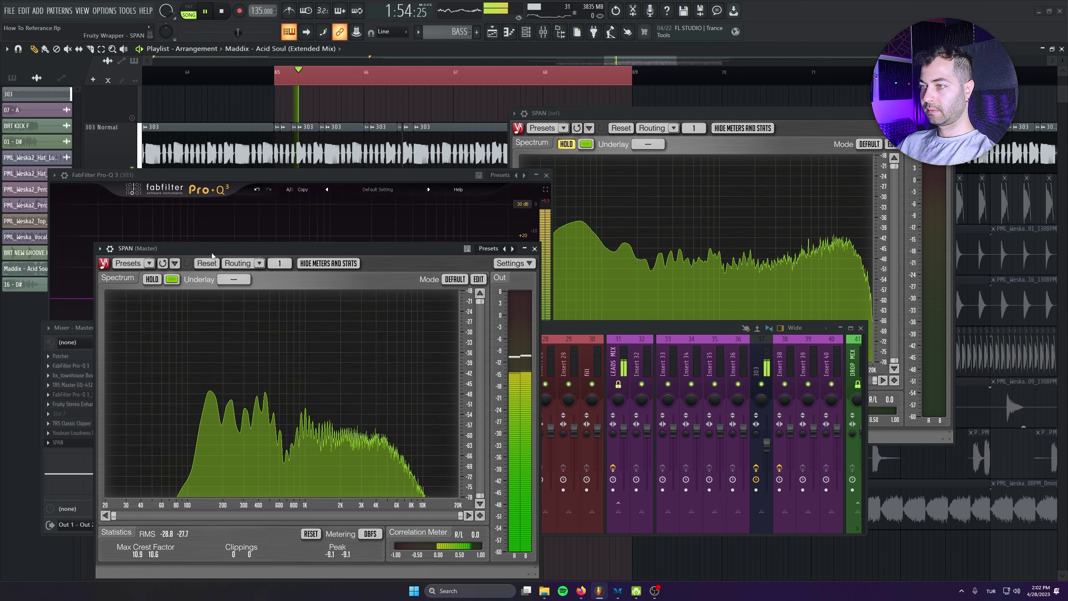
pyautogui.moveTo(805, 114); pyautogui.dragTo(880, 122)
# Unmute the bass on Track 9 and the Kick Tail, bring back the remaining tracks from solo, and play the loop.
pyautogui.click(132, 271)
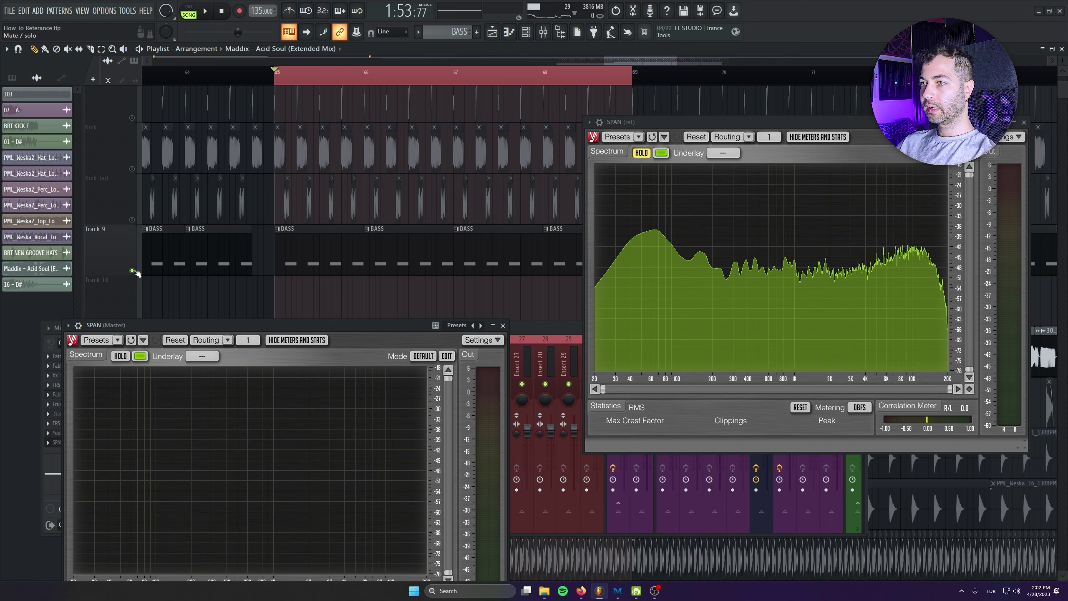
pyautogui.click(132, 219)
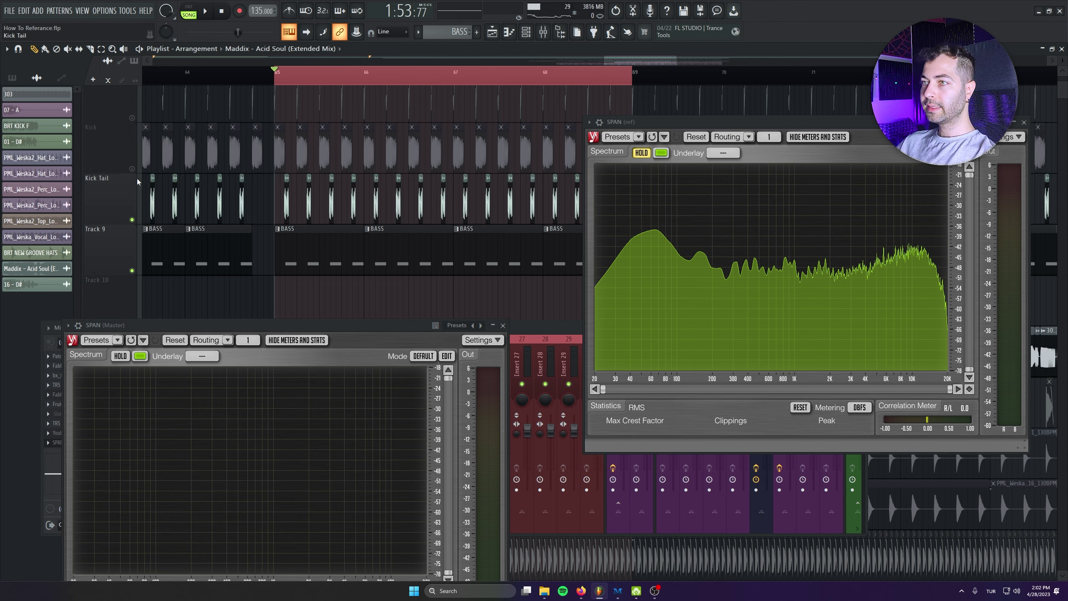
pyautogui.click(132, 169)
pyautogui.rightClick(132, 169)
pyautogui.scroll(-10, 152, 189)
pyautogui.press('space')
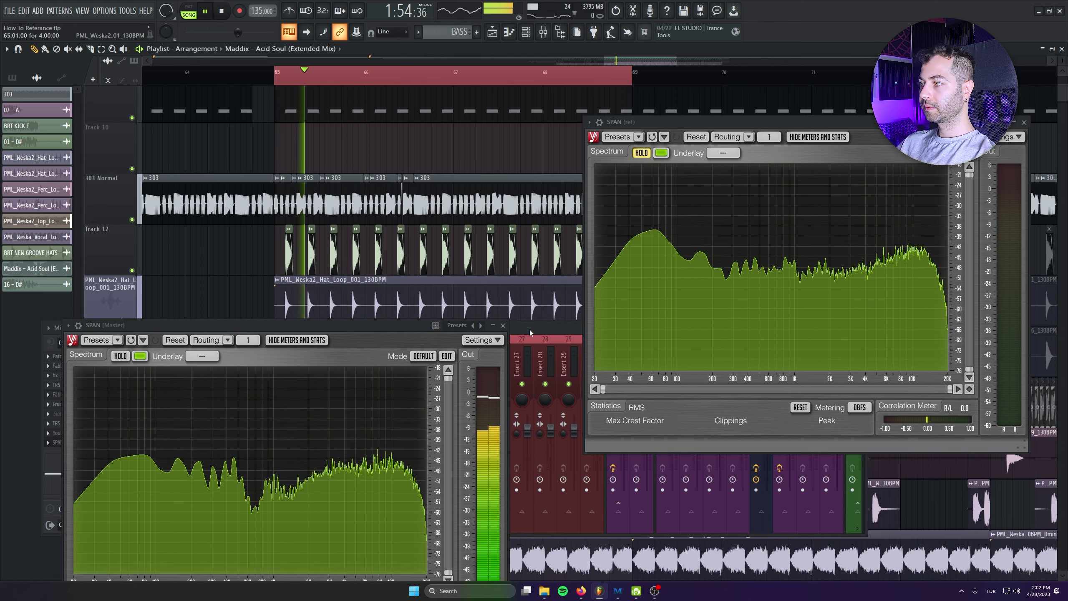
# Mute the vocal loop and Perc Loops 012 and 009, and place the Master SPAN beside the ref SPAN.
pyautogui.click(132, 169)
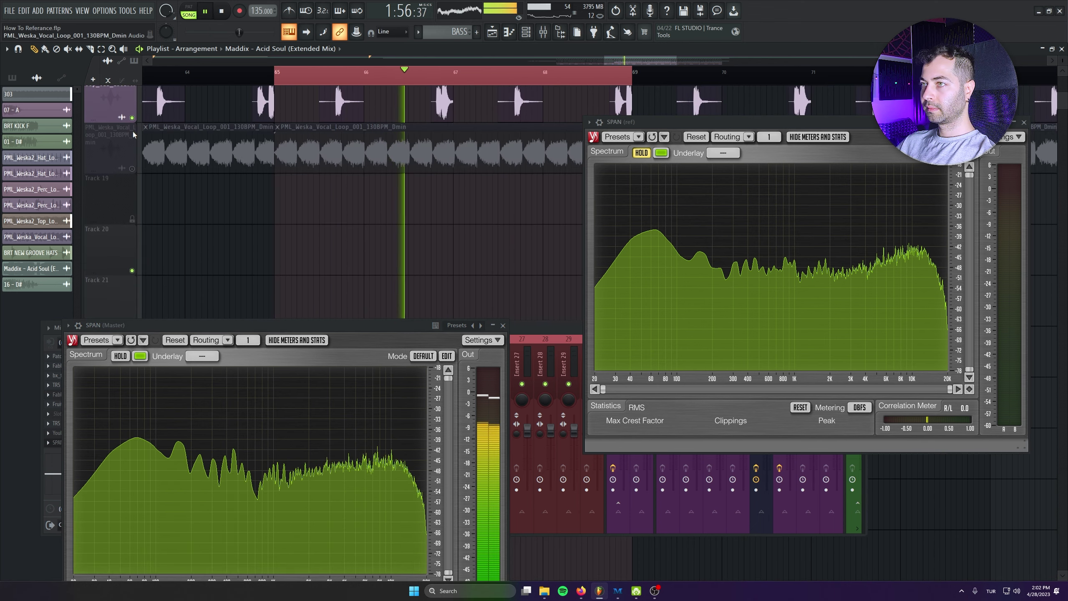
pyautogui.click(132, 118)
pyautogui.scroll(3, 168, 195)
pyautogui.click(131, 220)
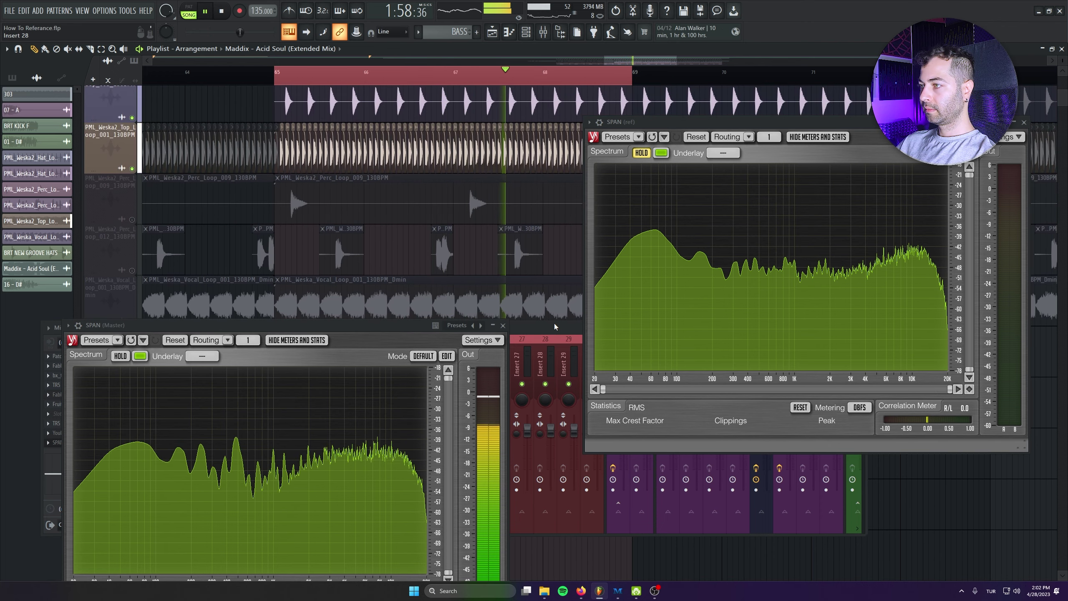
pyautogui.moveTo(271, 328); pyautogui.dragTo(249, 222)
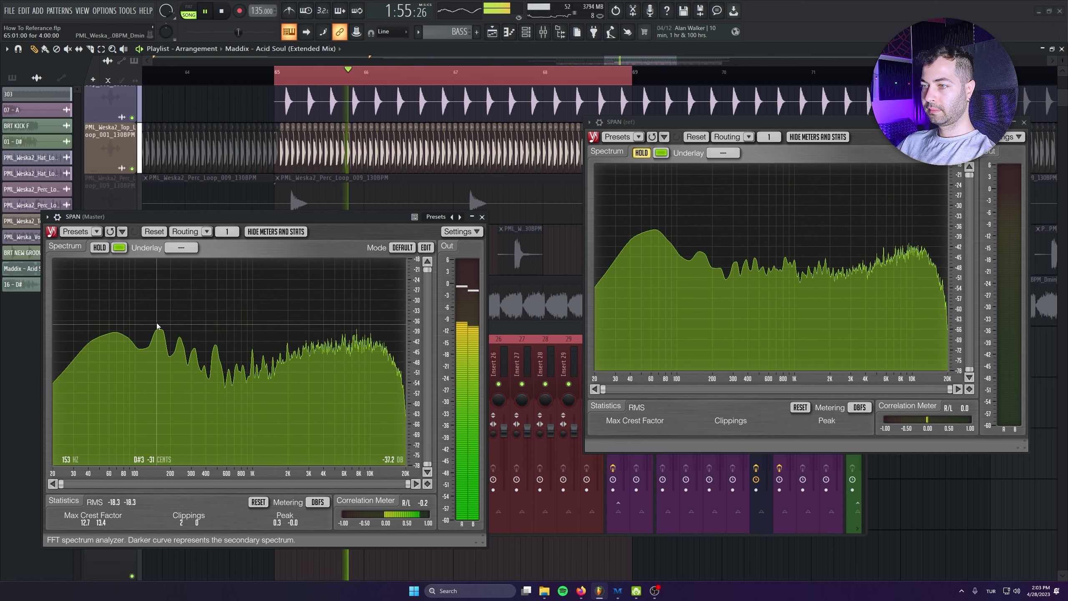
# Add a bell cut near 155 Hz in another FabFilter Pro-Q 3 on the 303, keeping the Master SPAN in view.
pyautogui.press('F9')
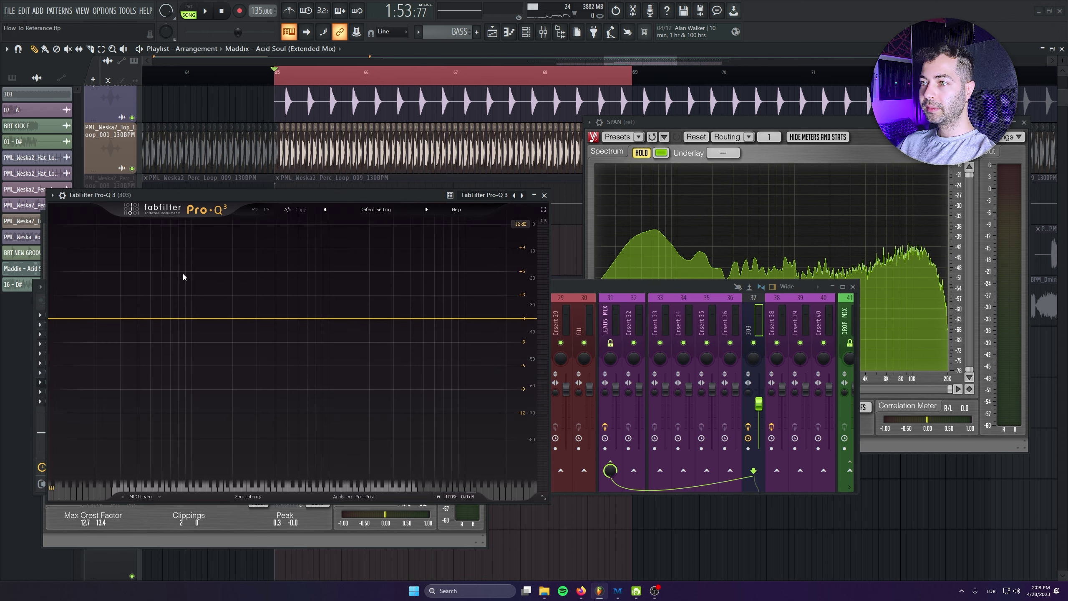
pyautogui.moveTo(208, 319)
pyautogui.mouseDown()
pyautogui.moveTo(212, 362)
pyautogui.moveTo(219, 337)
pyautogui.mouseUp()
pyautogui.moveTo(271, 195); pyautogui.dragTo(625, 138)
pyautogui.moveTo(308, 247); pyautogui.dragTo(284, 201)
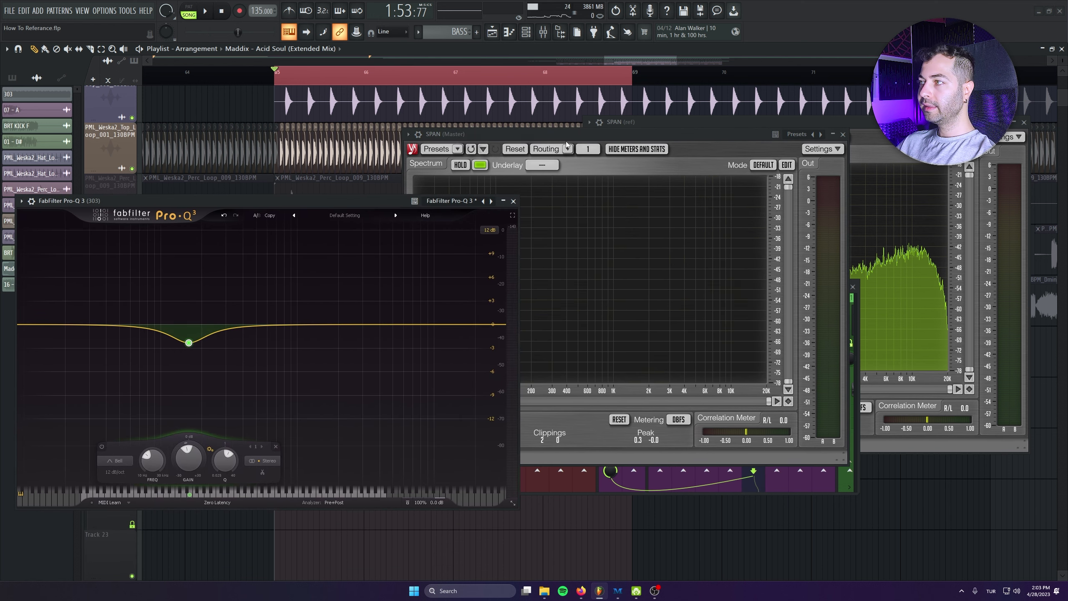
pyautogui.moveTo(569, 136); pyautogui.dragTo(619, 130)
pyautogui.moveTo(189, 343); pyautogui.dragTo(186, 347)
# Play the loop, refine the 303's low bell cut to -2.34 dB at 155 Hz, and close the equalizer.
pyautogui.press('space')
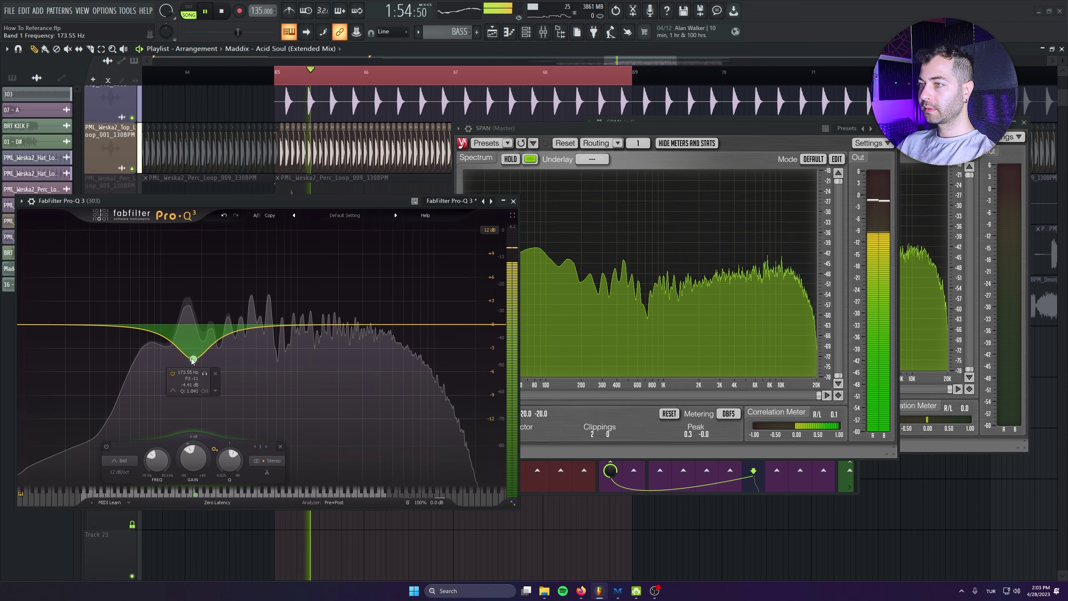
pyautogui.moveTo(562, 129); pyautogui.dragTo(582, 124)
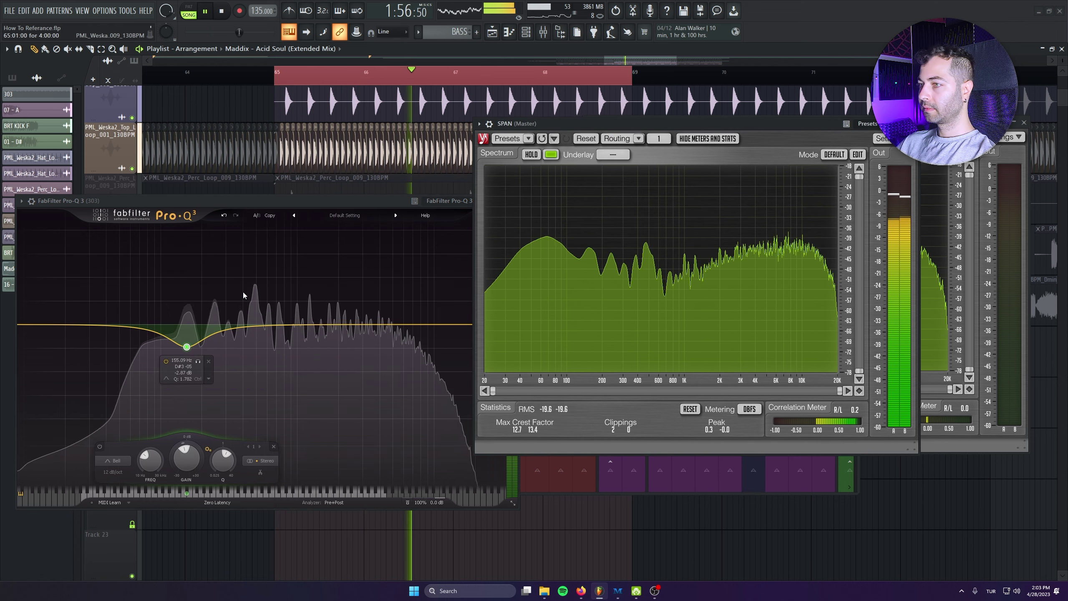
pyautogui.moveTo(186, 348); pyautogui.dragTo(188, 345)
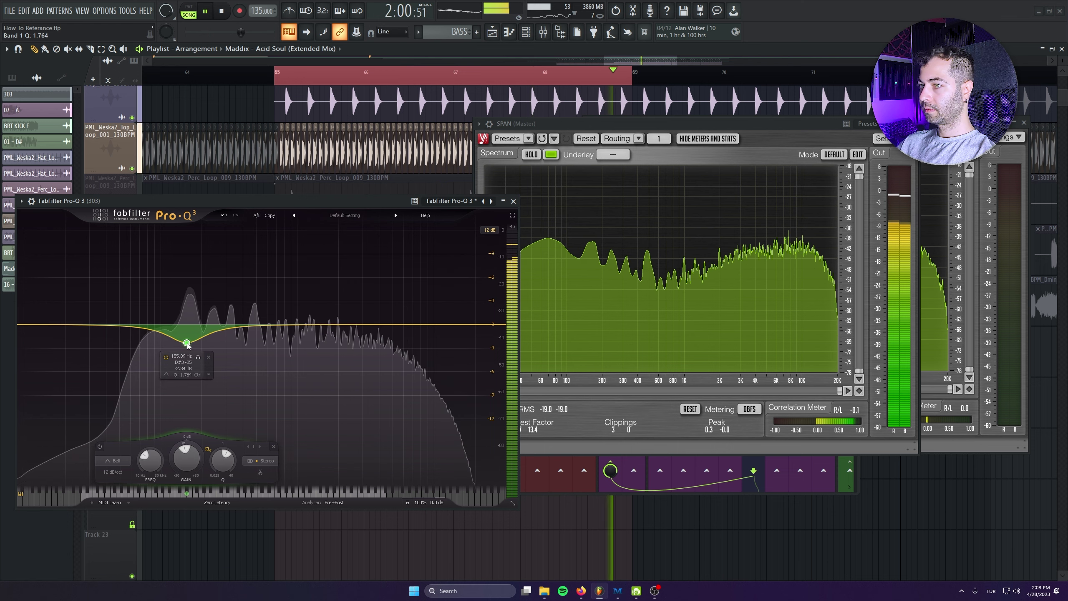
pyautogui.click(513, 202)
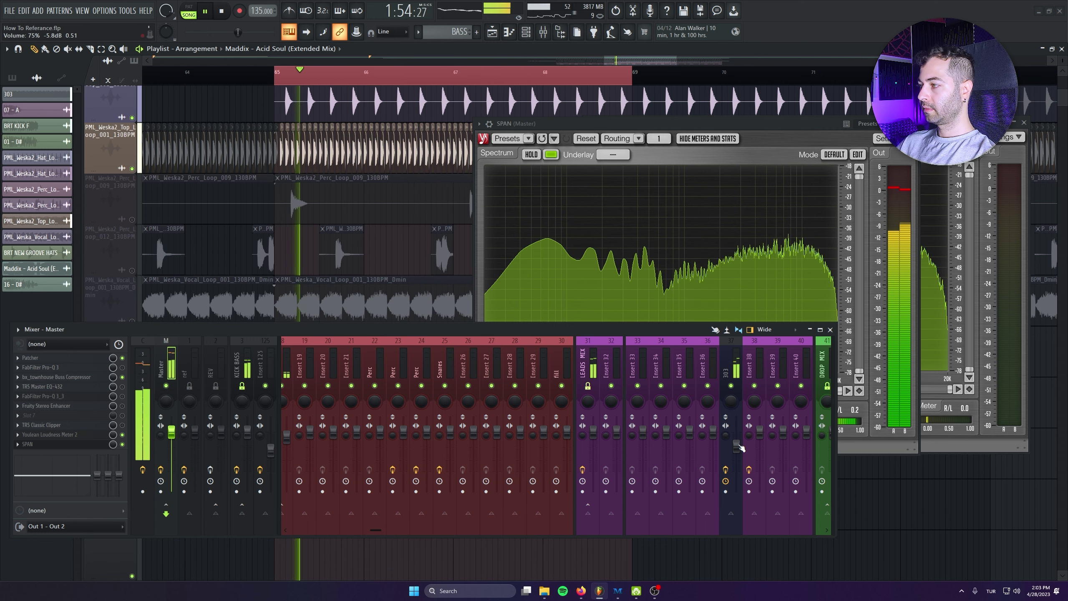
# Stop playback and close the Master SPAN and the mixer.
pyautogui.press('space')
pyautogui.moveTo(781, 124); pyautogui.dragTo(567, 323)
pyautogui.click(699, 321)
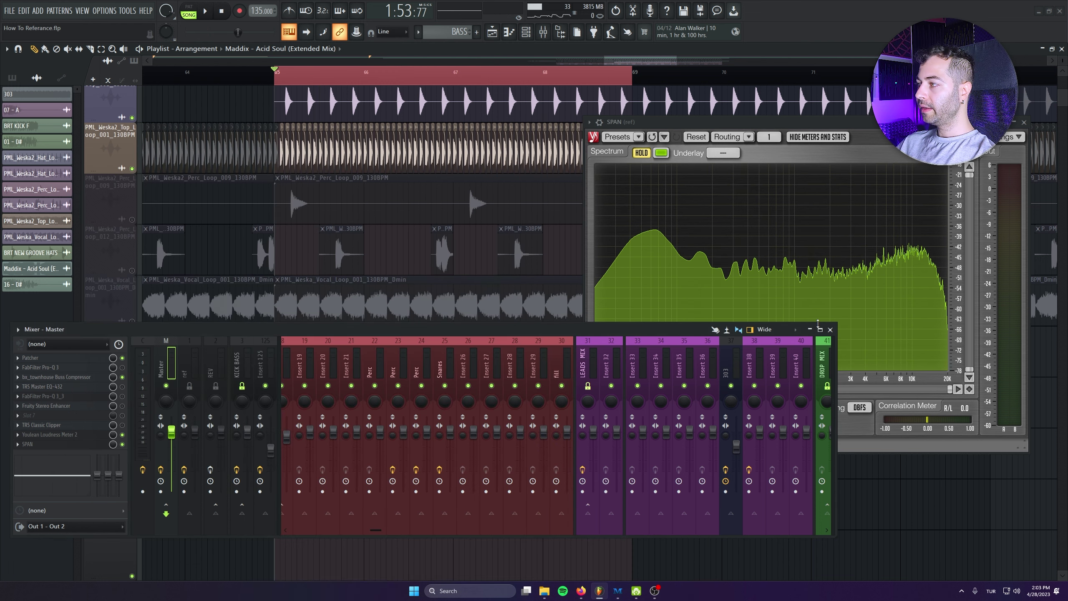
pyautogui.click(830, 329)
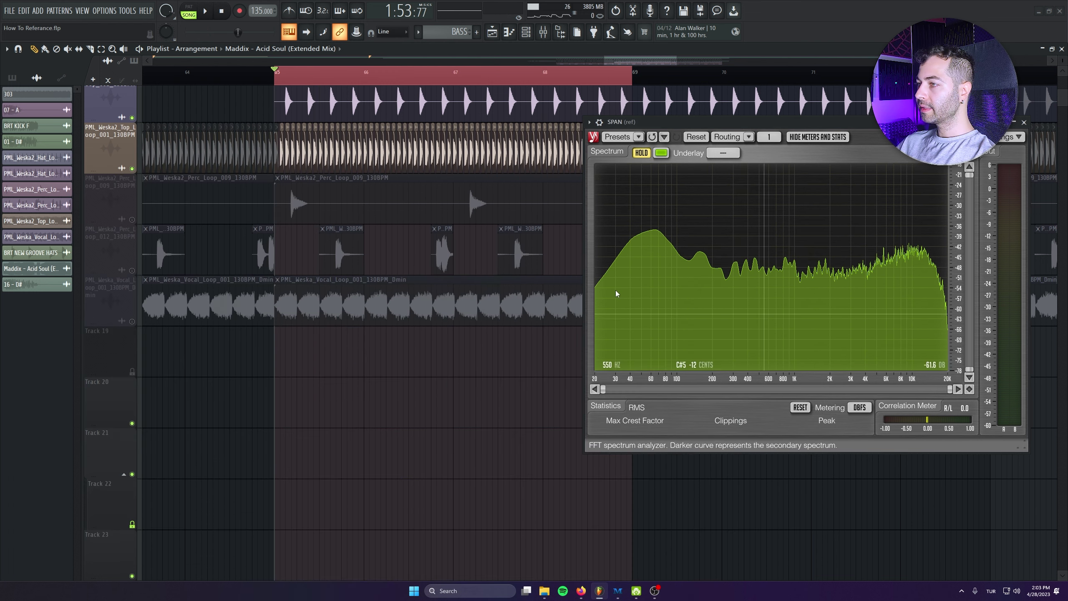
# Unmute the PML_Weska_Vocal_Loop_001 track, open its channel settings and linked mixer track Insert 8, and start playback.
pyautogui.click(132, 321)
pyautogui.moveTo(296, 369); pyautogui.dragTo(243, 435)
pyautogui.doubleClick(328, 367)
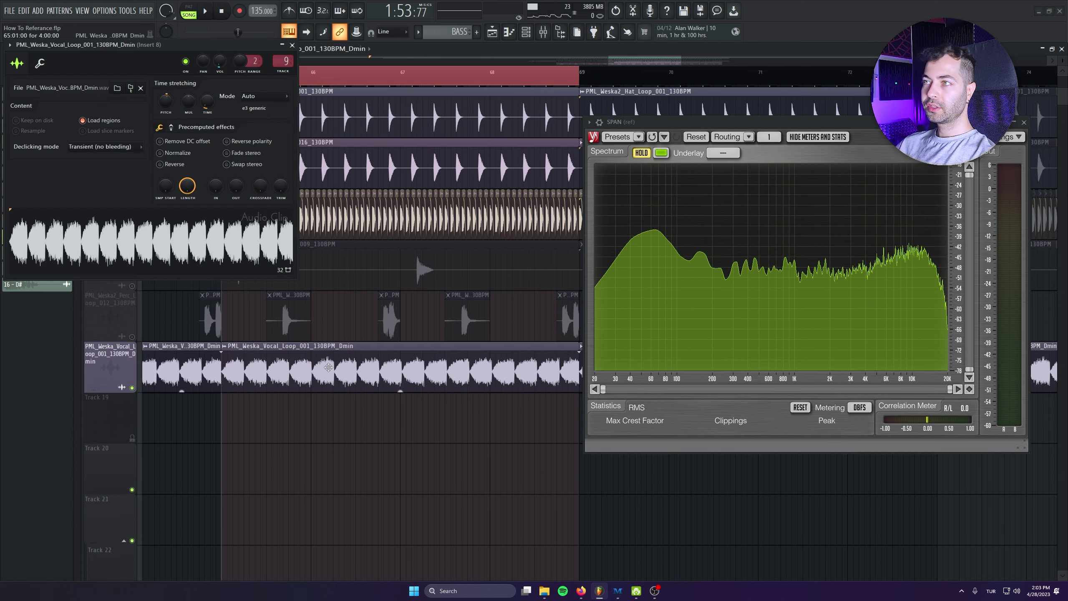
pyautogui.doubleClick(289, 63)
pyautogui.press('space')
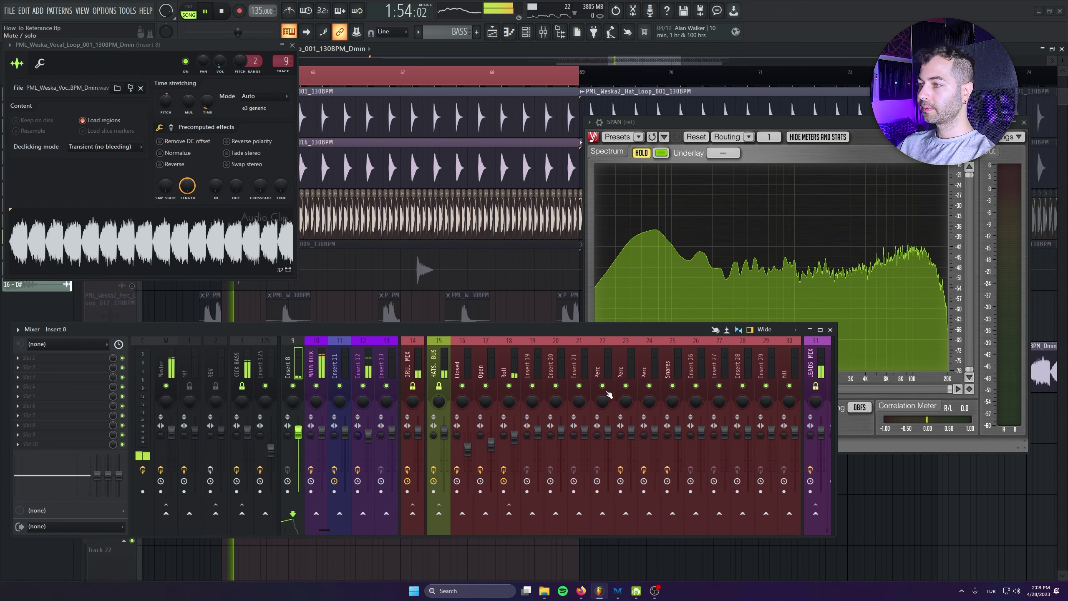
# Check Insert 8 in solo, return to the full mix, and lower the vocal loop's mixer volume slightly.
pyautogui.scroll(-3, 551, 361)
pyautogui.scroll(3, 524, 358)
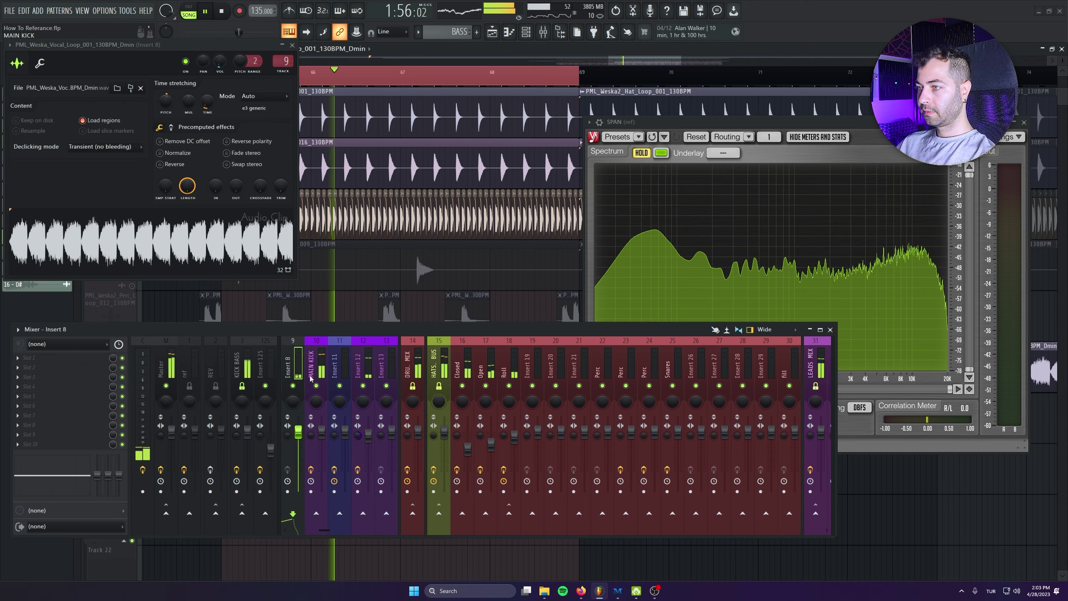
pyautogui.rightClick(295, 385)
pyautogui.rightClick(295, 384)
pyautogui.moveTo(298, 432); pyautogui.dragTo(298, 439)
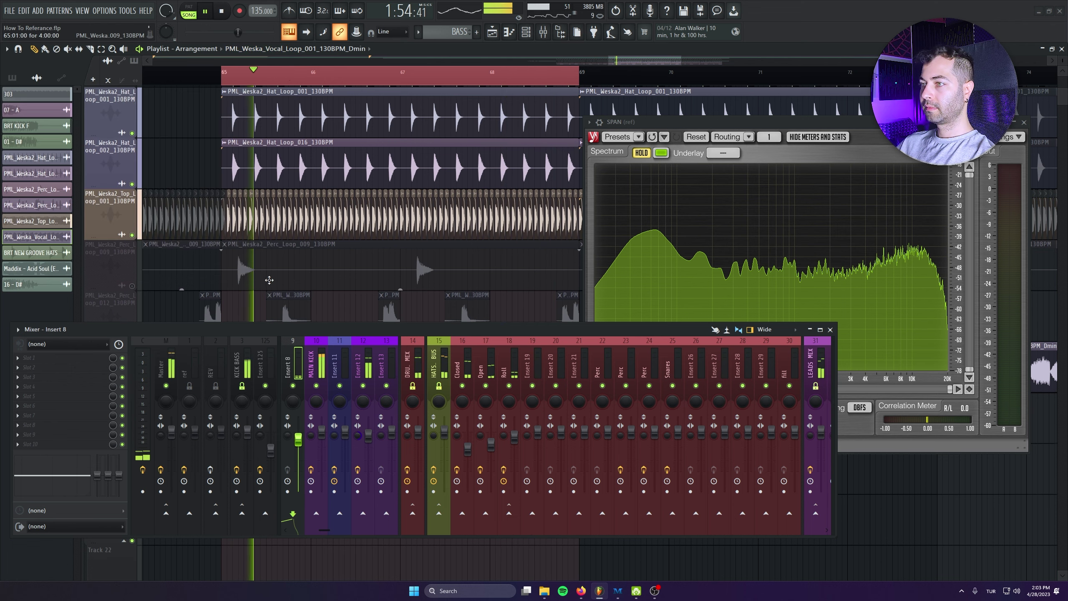
# Unmute PML_Weska2_Perc_Loop_012, find its Perc mixer track, and lower that track's volume slightly.
pyautogui.scroll(-1, 135, 290)
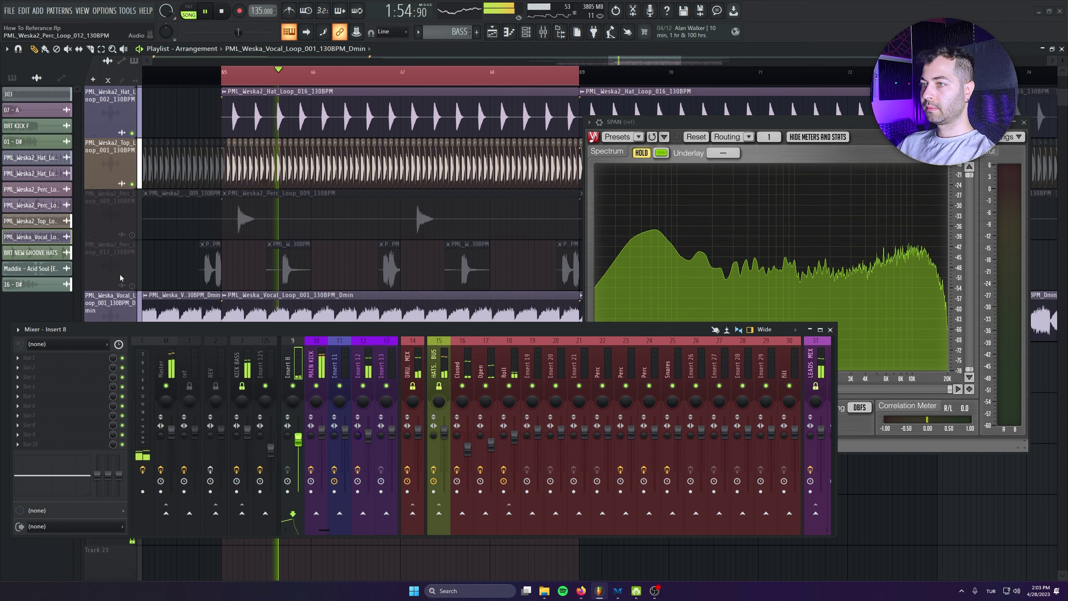
pyautogui.doubleClick(392, 266)
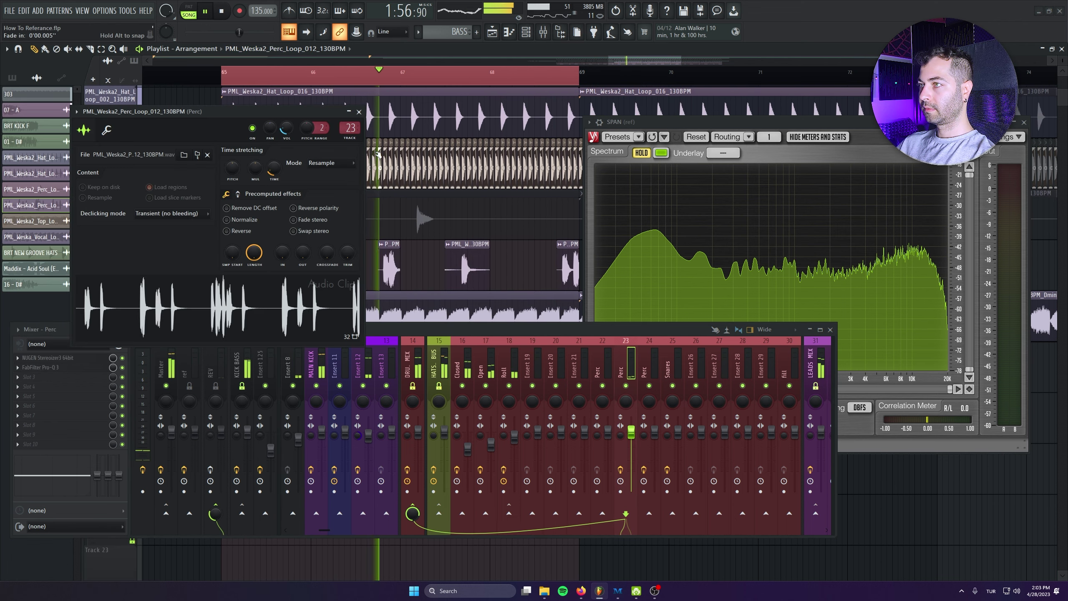
pyautogui.click(358, 111)
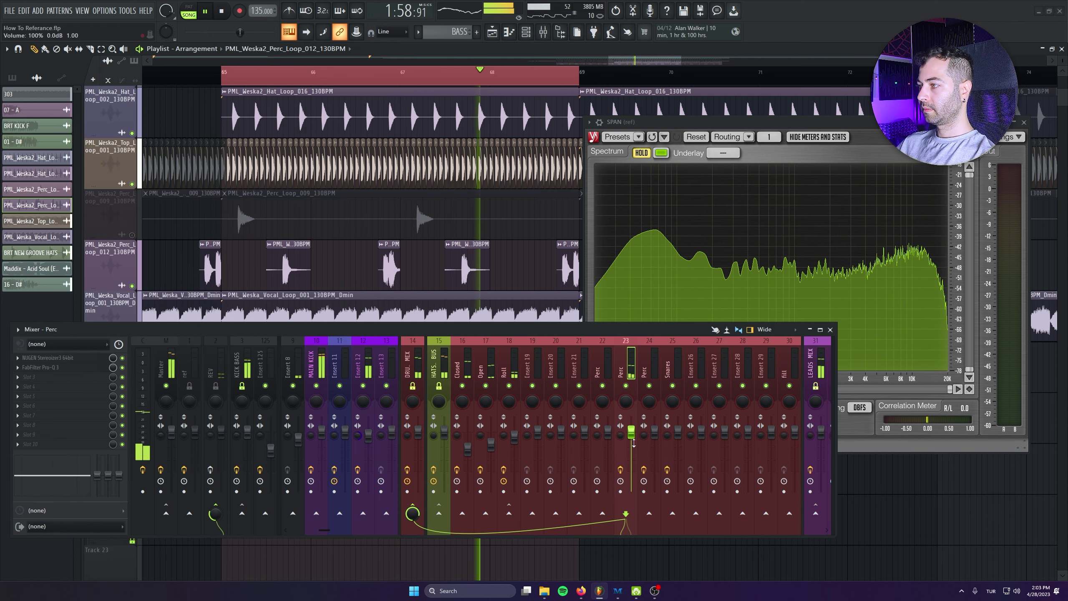
pyautogui.moveTo(631, 433); pyautogui.dragTo(631, 436)
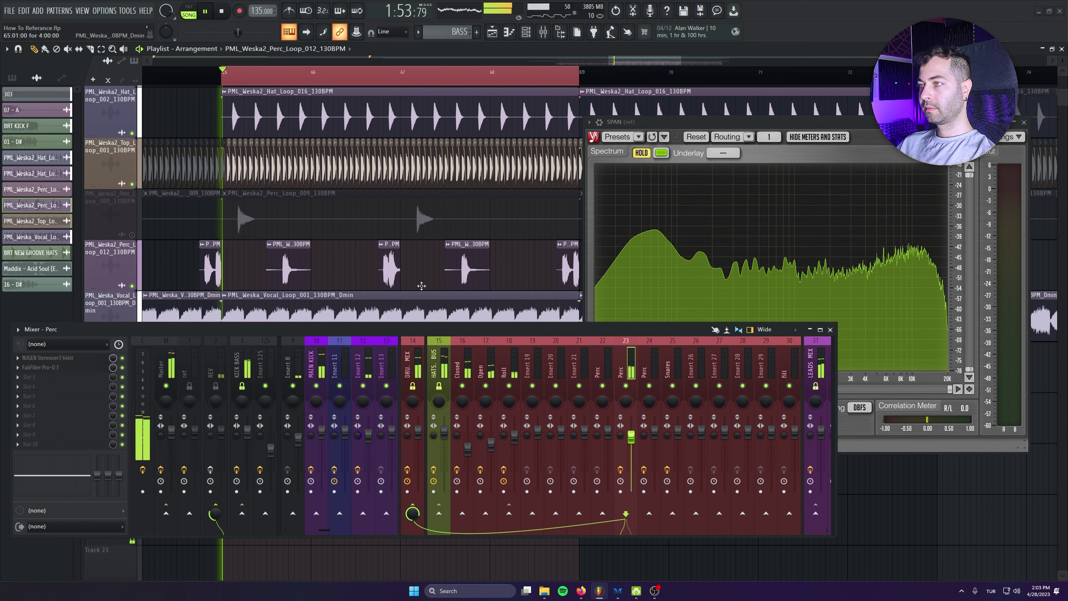
# Unmute the PML_Weska2_Perc_Loop_009 track, open its channel settings and find its Perc mixer track.
pyautogui.click(133, 236)
pyautogui.doubleClick(502, 229)
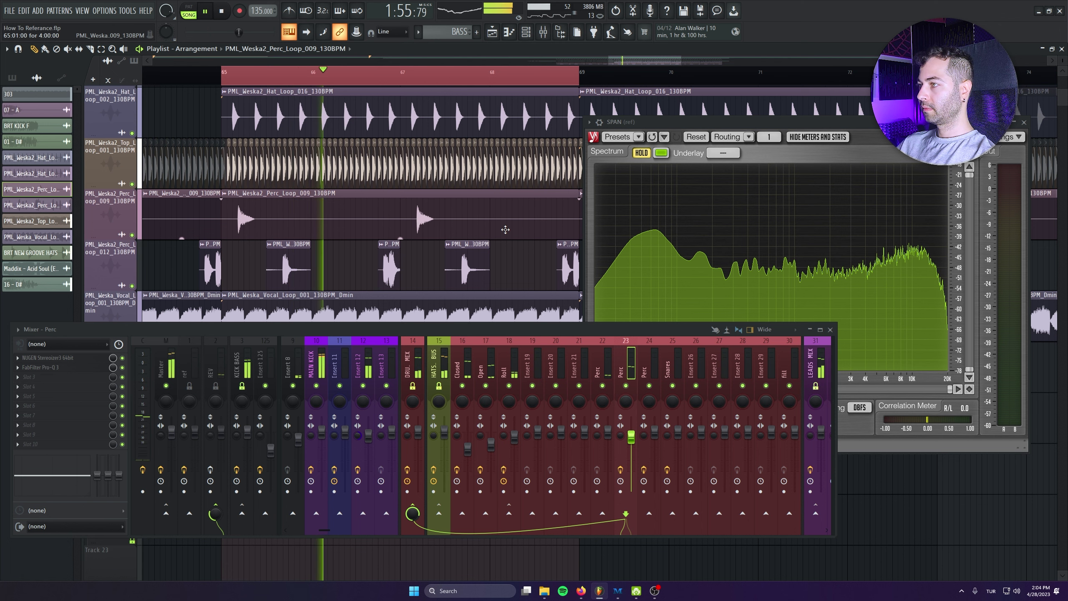
pyautogui.click(346, 98)
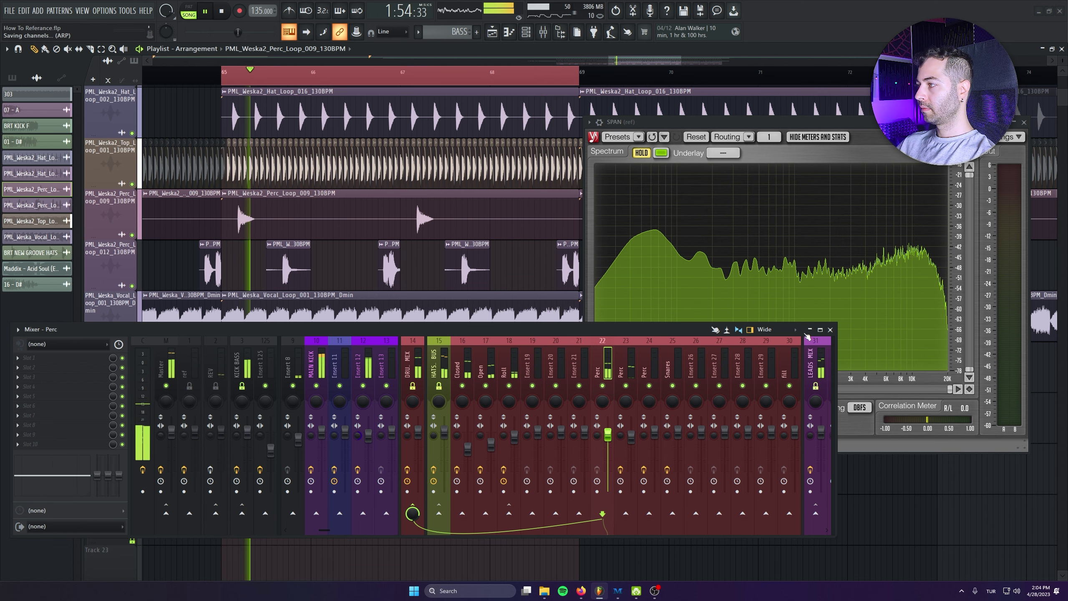
# Open SPAN on the Master, place it beside the reference SPAN, and compare the held spectra during playback.
pyautogui.press('space')
pyautogui.click(164, 370)
pyautogui.click(58, 445)
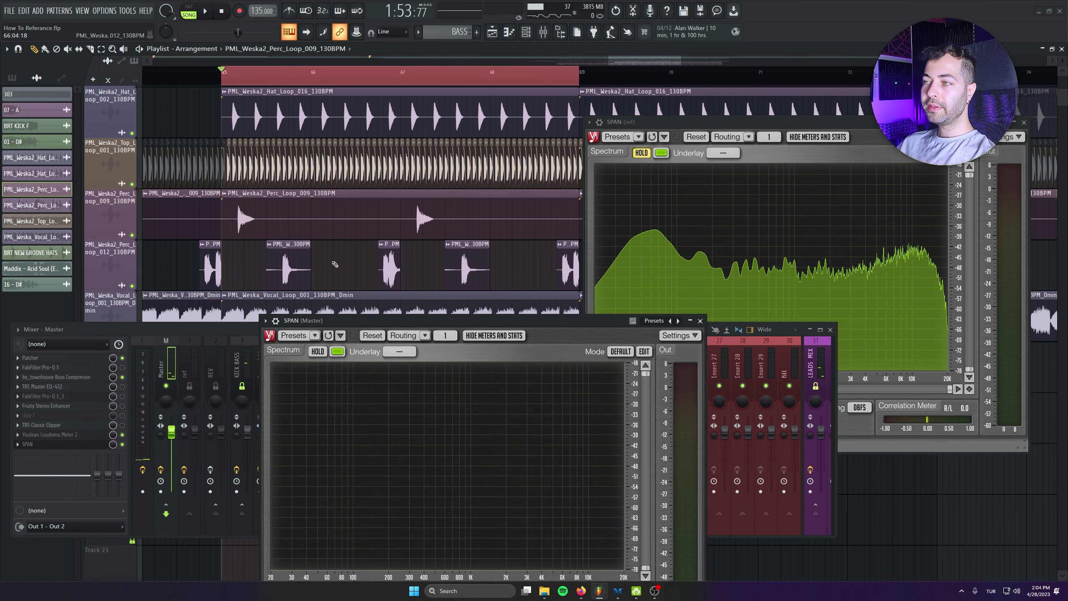
pyautogui.moveTo(365, 323); pyautogui.dragTo(200, 144)
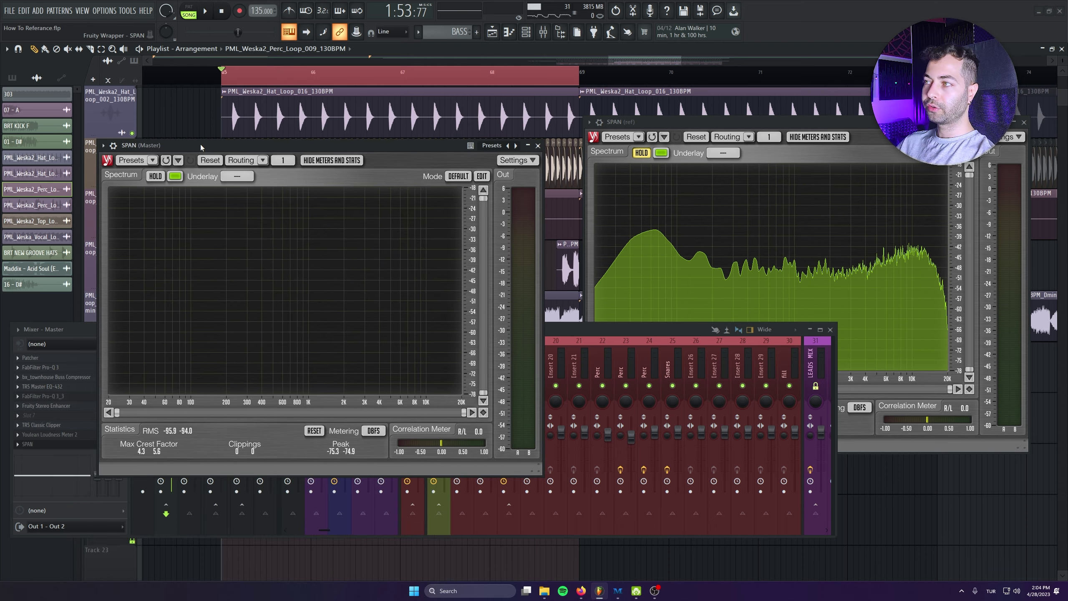
pyautogui.press('space')
pyautogui.moveTo(759, 124); pyautogui.dragTo(720, 147)
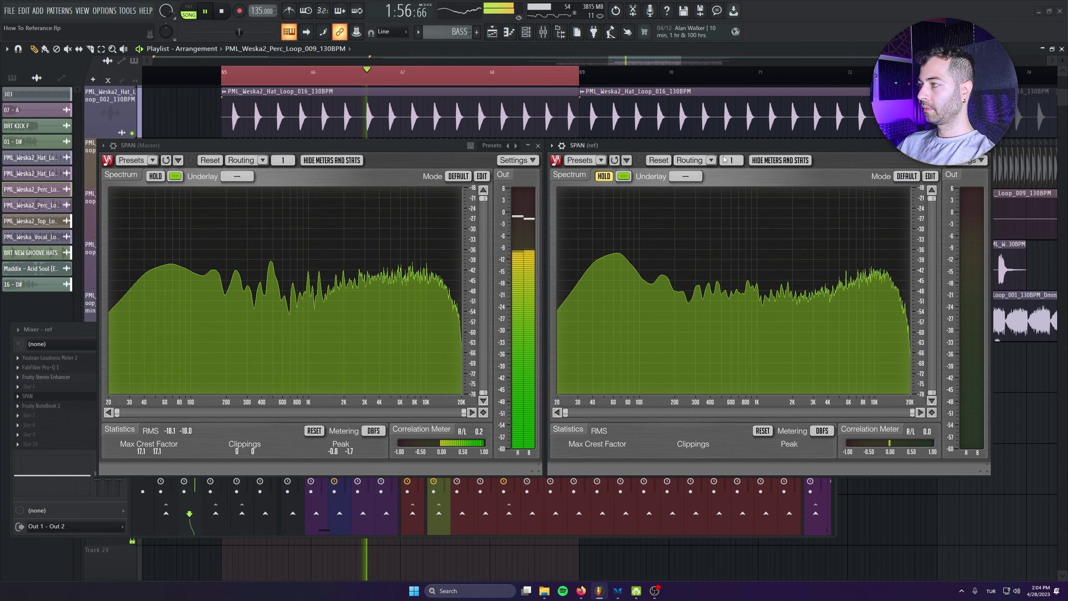
pyautogui.click(156, 177)
pyautogui.press('space')
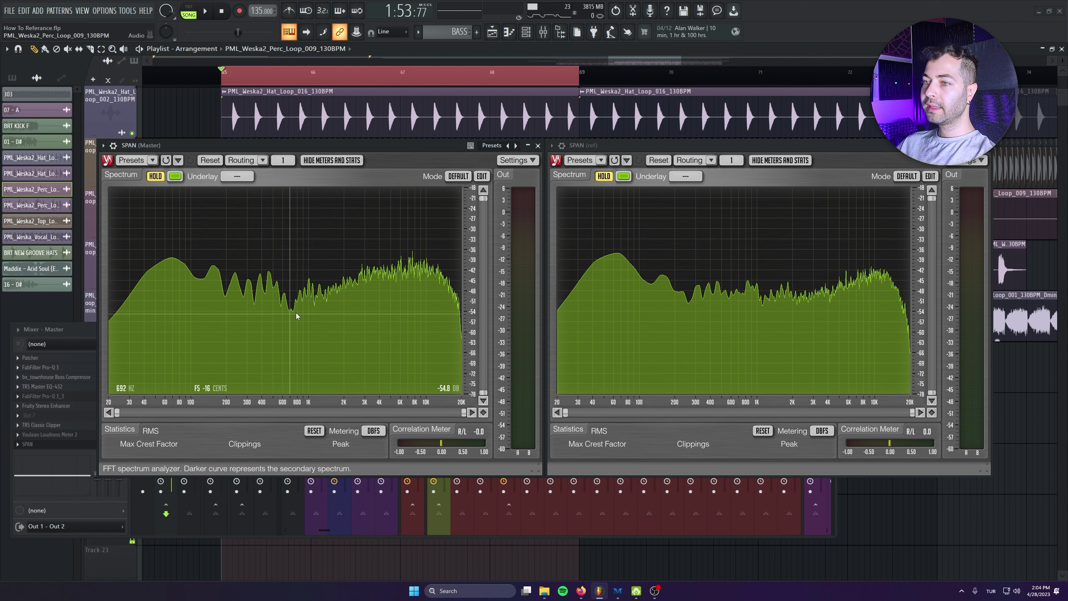
# Add Fruity parametric EQ 2 to the Master, boost band 5 about 3.4 dB at 1363 Hz, and narrow its bandwidth.
pyautogui.click(56, 328)
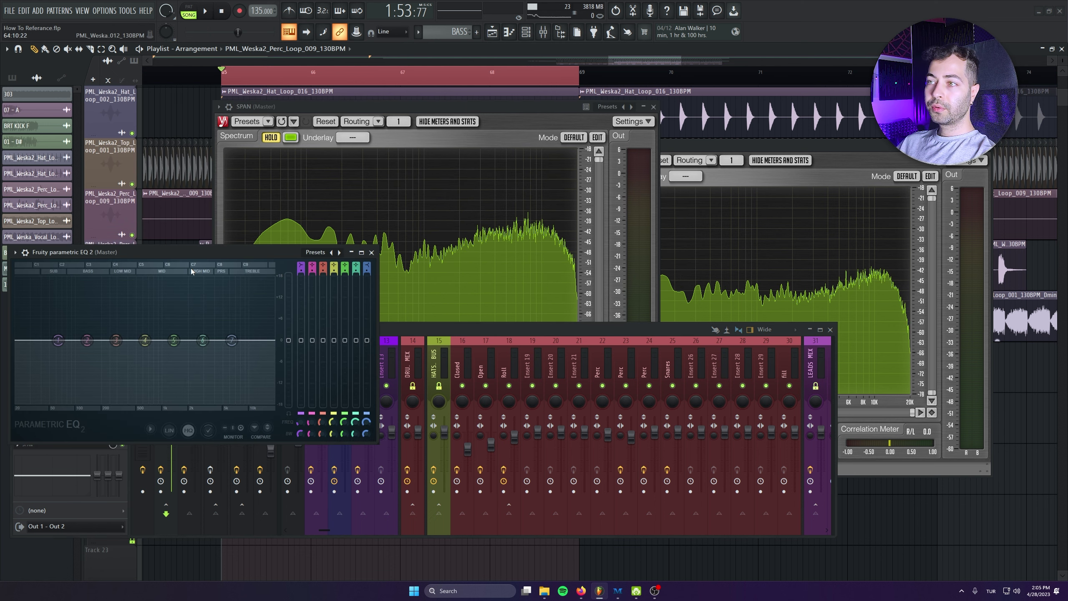
pyautogui.moveTo(195, 257); pyautogui.dragTo(270, 259)
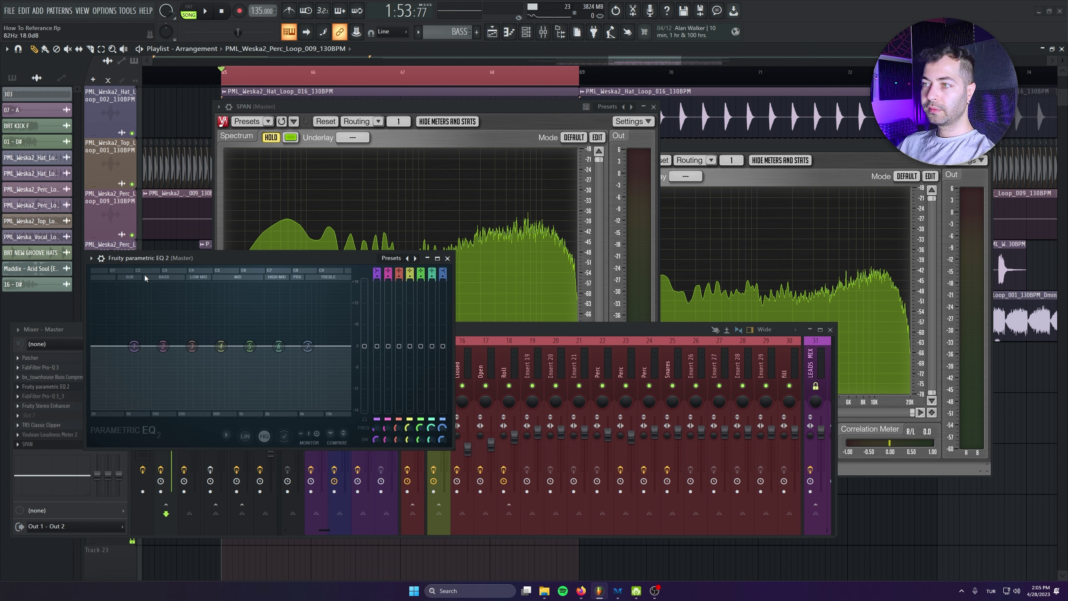
pyautogui.moveTo(168, 258); pyautogui.dragTo(159, 261)
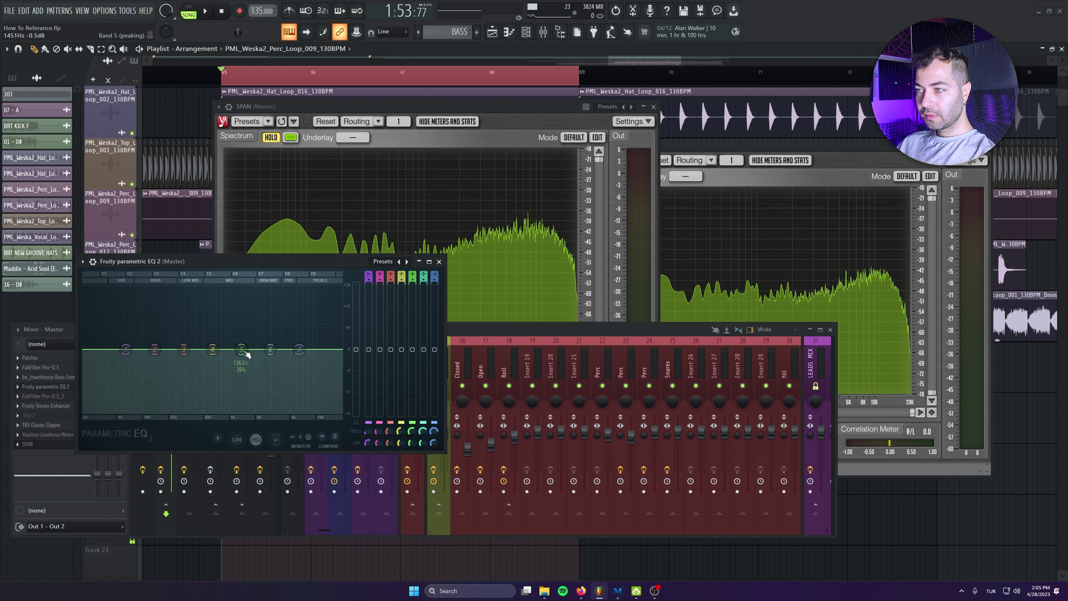
pyautogui.moveTo(238, 357); pyautogui.dragTo(238, 353)
pyautogui.moveTo(336, 262); pyautogui.dragTo(276, 260)
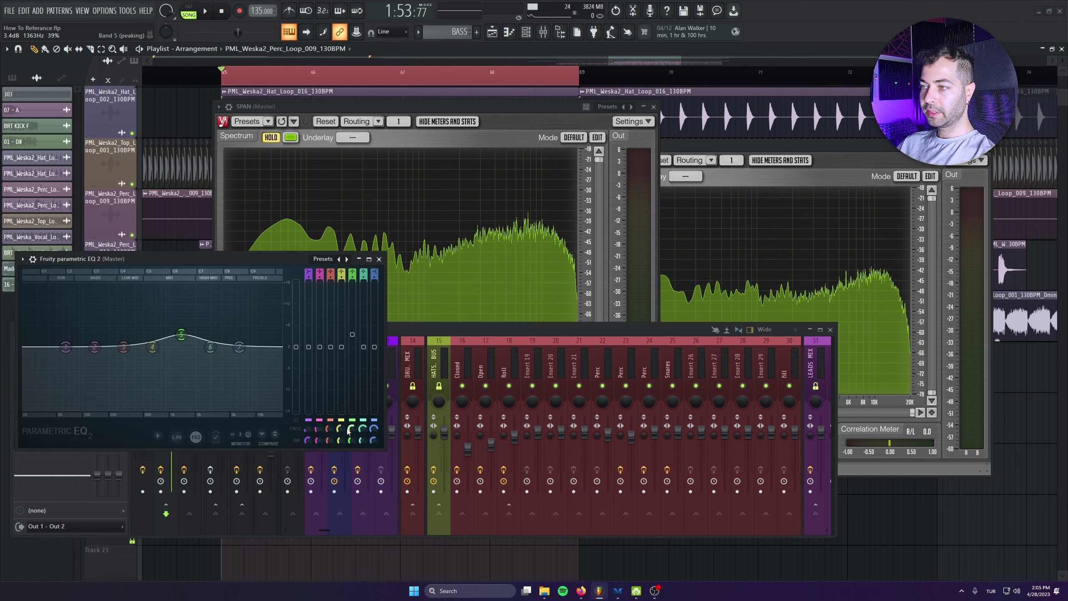
pyautogui.moveTo(352, 440); pyautogui.dragTo(352, 441)
# Start playback, turn off spectrum hold in the Master SPAN, and arrange the EQ and SPAN windows so both can be monitored.
pyautogui.press('space')
pyautogui.click(271, 137)
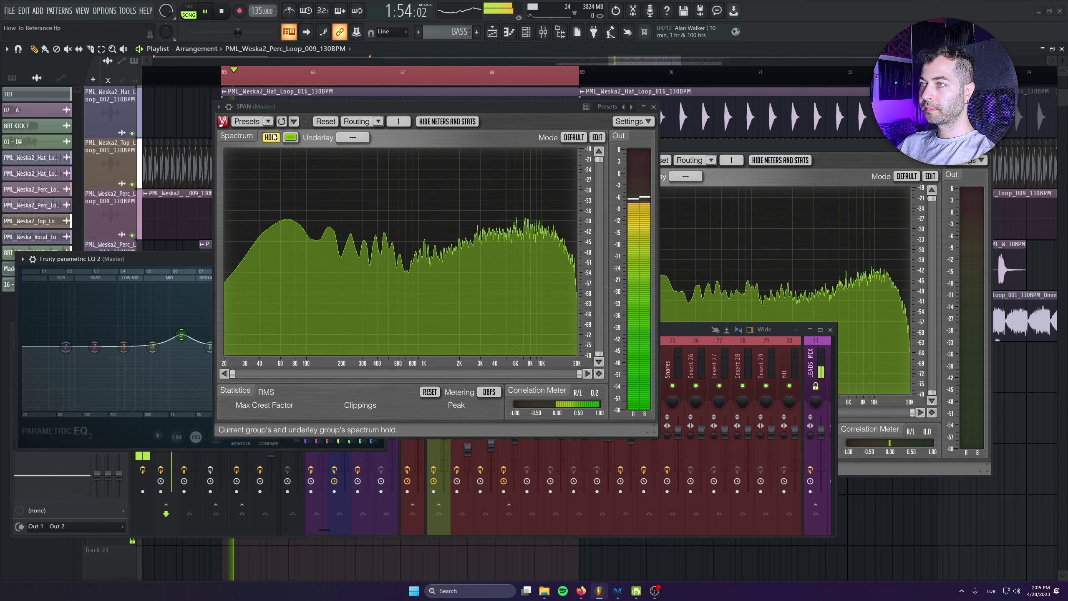
pyautogui.click(194, 276)
pyautogui.click(22, 259)
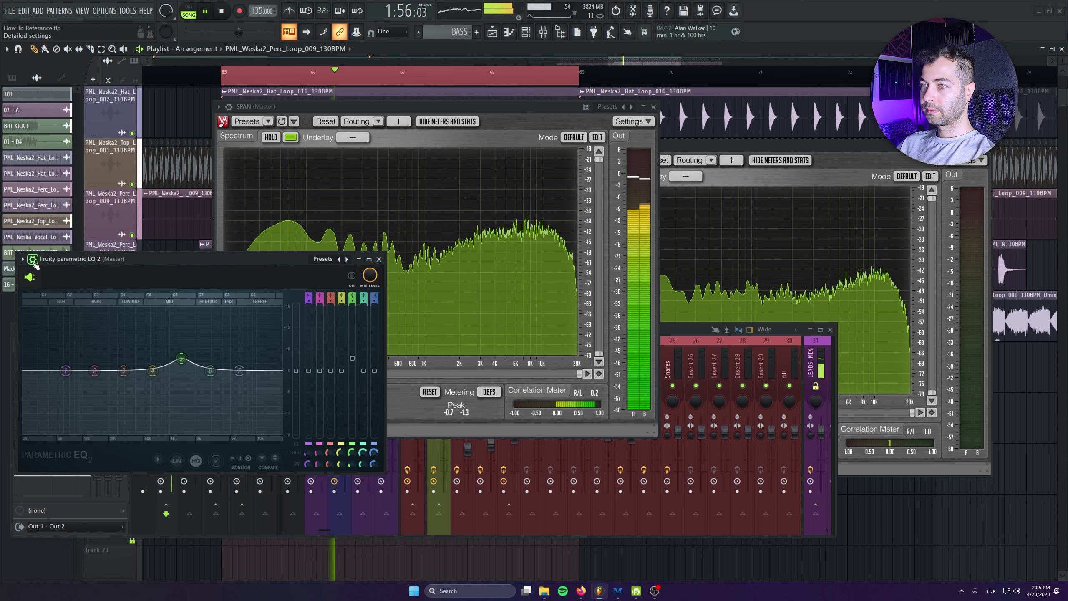
pyautogui.click(33, 259)
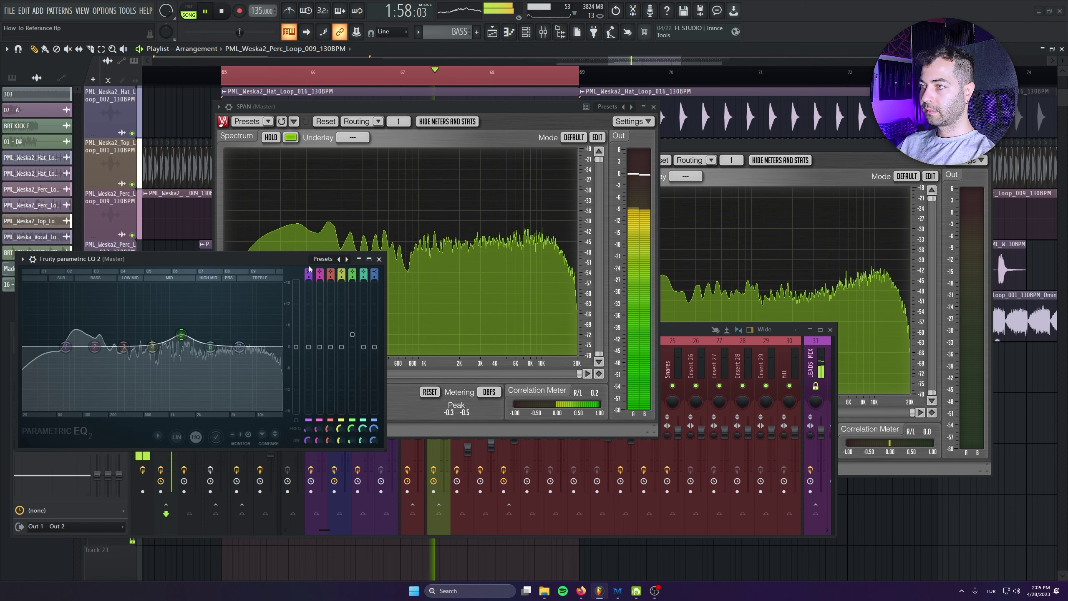
pyautogui.moveTo(298, 262); pyautogui.dragTo(283, 283)
pyautogui.moveTo(407, 109); pyautogui.dragTo(483, 117)
pyautogui.moveTo(126, 279); pyautogui.dragTo(145, 256)
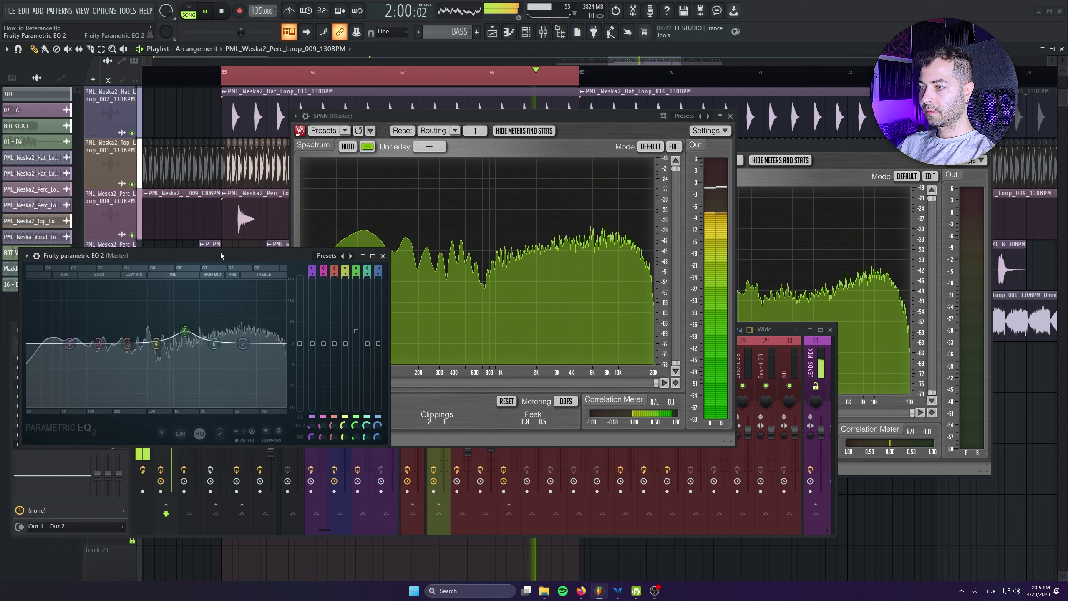
# Shift EQ band 5's boost lower in frequency and cut band 3 about 1.1 dB at 276 Hz with 5% bandwidth.
pyautogui.moveTo(185, 303)
pyautogui.mouseDown()
pyautogui.moveTo(185, 336)
pyautogui.moveTo(177, 317)
pyautogui.moveTo(170, 330)
pyautogui.moveTo(173, 312)
pyautogui.mouseUp()
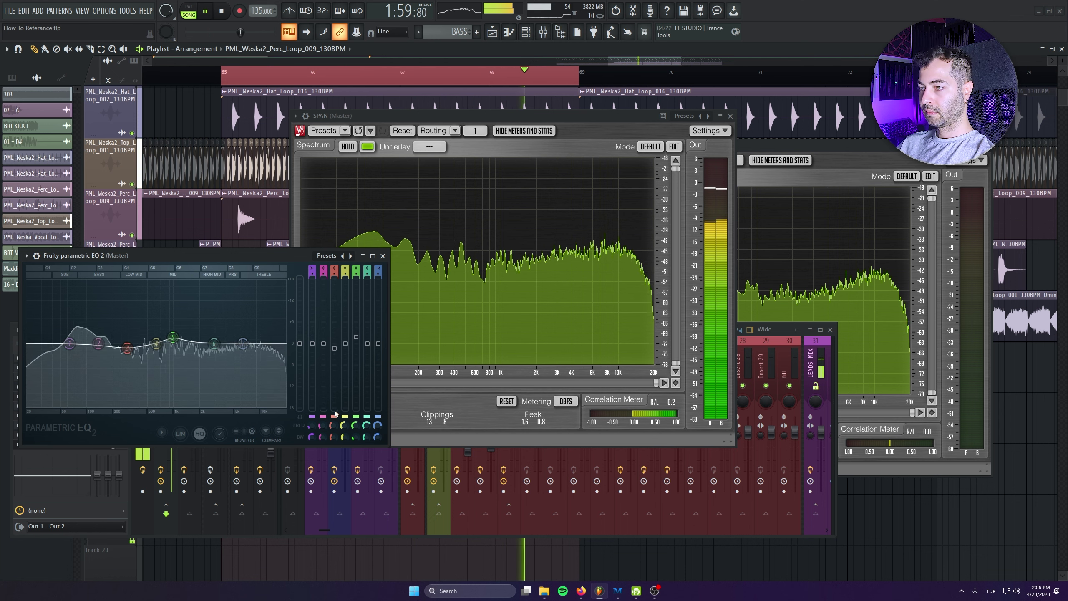
pyautogui.moveTo(333, 426); pyautogui.dragTo(334, 444)
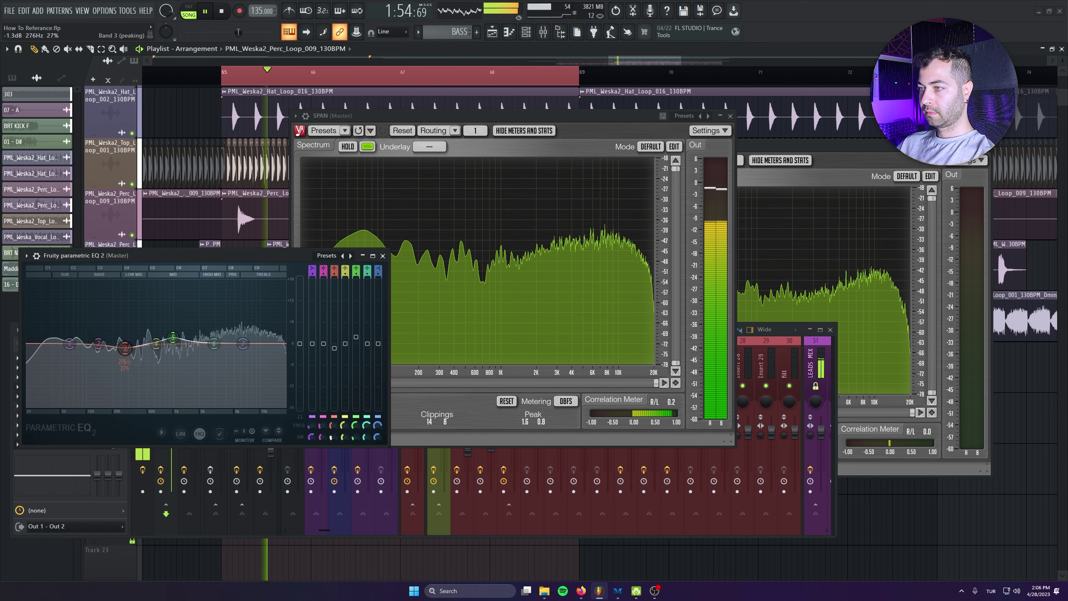
pyautogui.moveTo(335, 353)
pyautogui.mouseDown()
pyautogui.moveTo(335, 369)
pyautogui.moveTo(334, 348)
pyautogui.mouseUp()
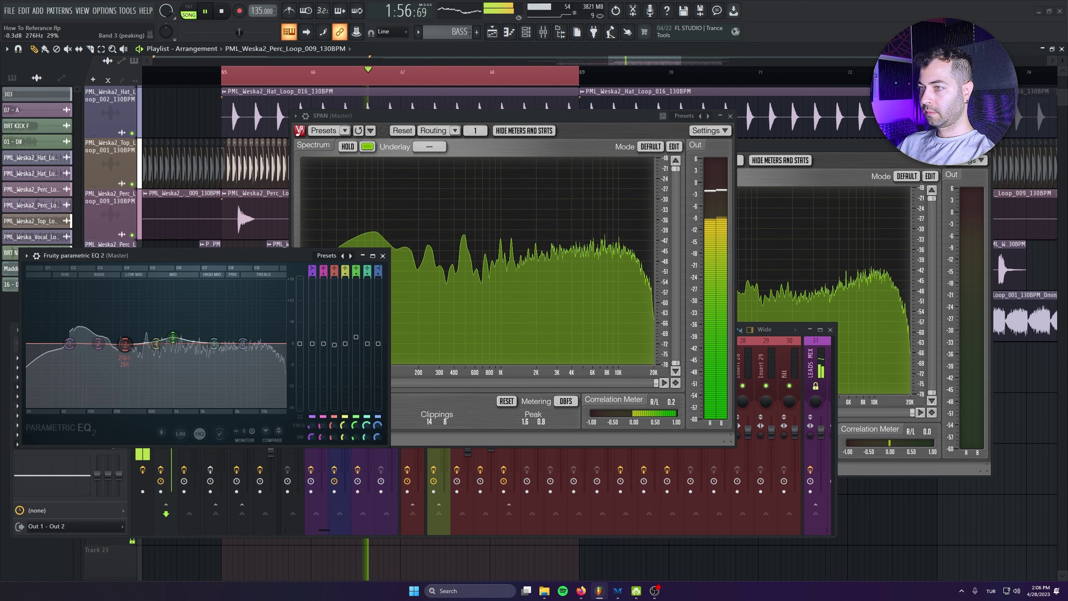
pyautogui.moveTo(333, 437); pyautogui.dragTo(333, 452)
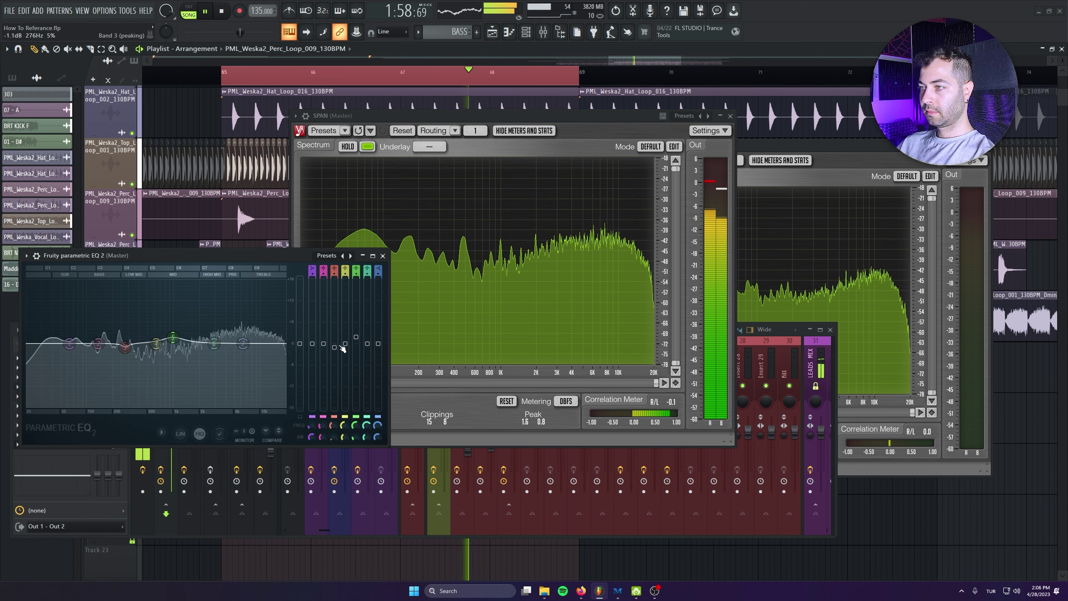
# Test band 3 as a strong narrow boost against the reference spectrum, then turn it into a small cut at 294 Hz.
pyautogui.moveTo(125, 347); pyautogui.dragTo(127, 298)
pyautogui.moveTo(800, 149); pyautogui.dragTo(819, 133)
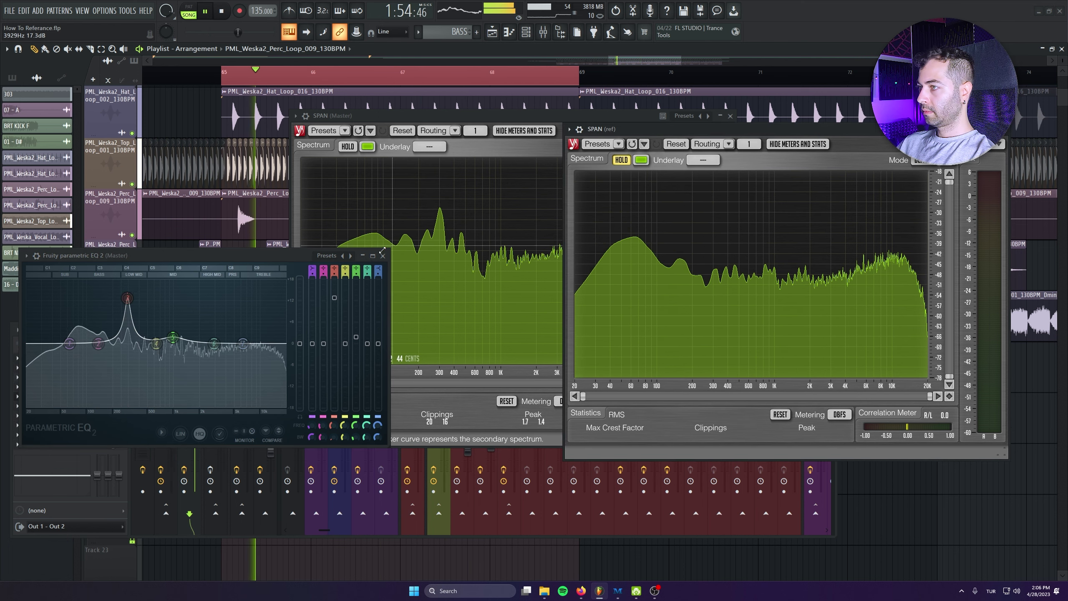
pyautogui.moveTo(127, 297); pyautogui.dragTo(126, 358)
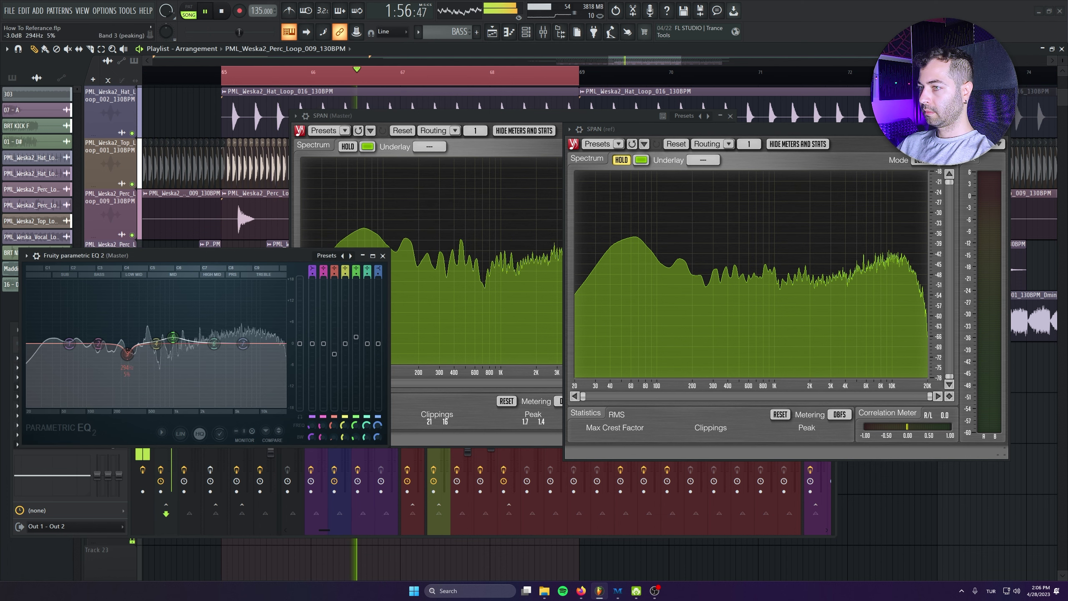
pyautogui.moveTo(335, 359); pyautogui.dragTo(336, 352)
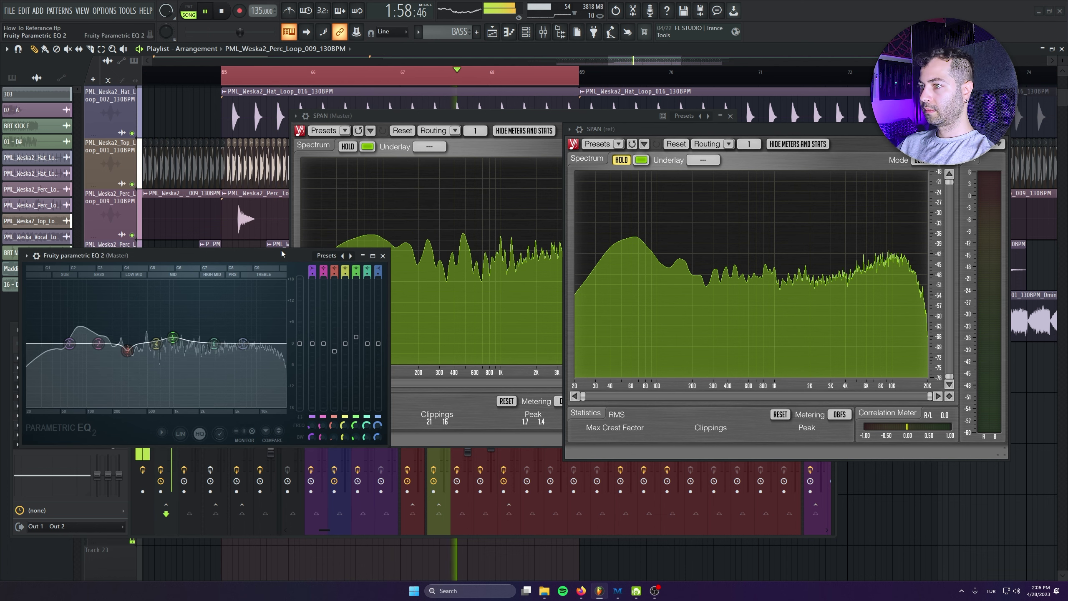
# Test a boost on EQ band 6, then turn it into a slight cut at 2936 Hz with 1% bandwidth.
pyautogui.moveTo(281, 253); pyautogui.dragTo(275, 229)
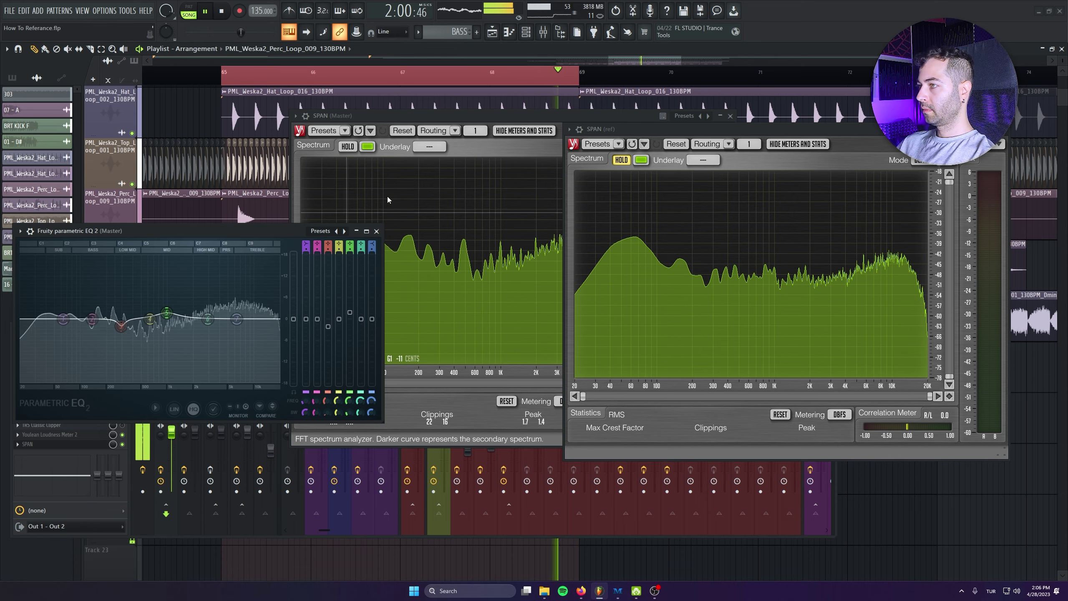
pyautogui.moveTo(445, 116); pyautogui.dragTo(463, 120)
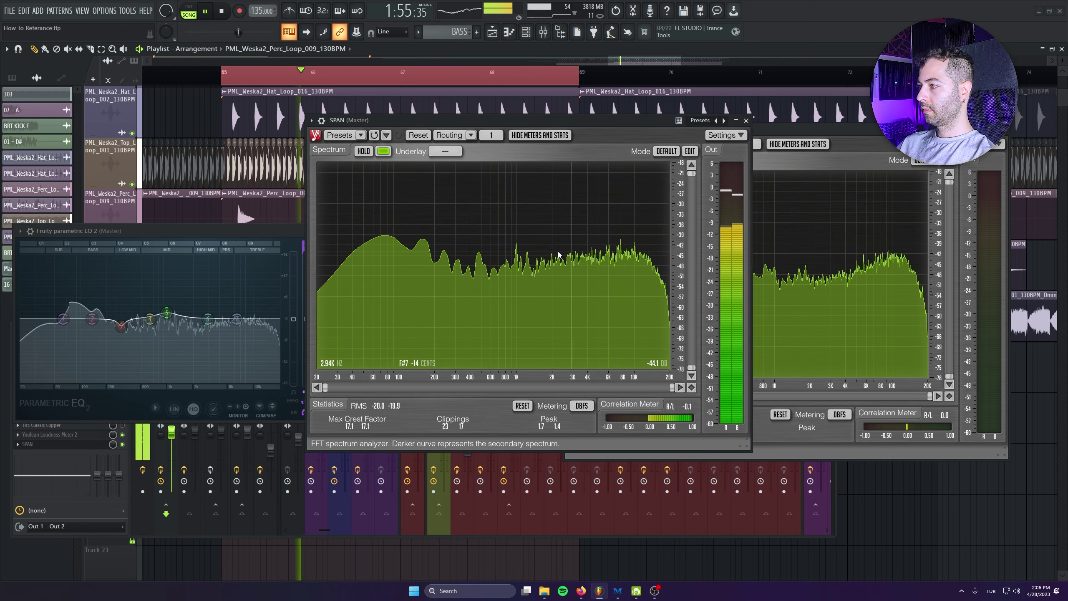
pyautogui.moveTo(227, 231); pyautogui.dragTo(229, 233)
pyautogui.moveTo(365, 318); pyautogui.dragTo(364, 308)
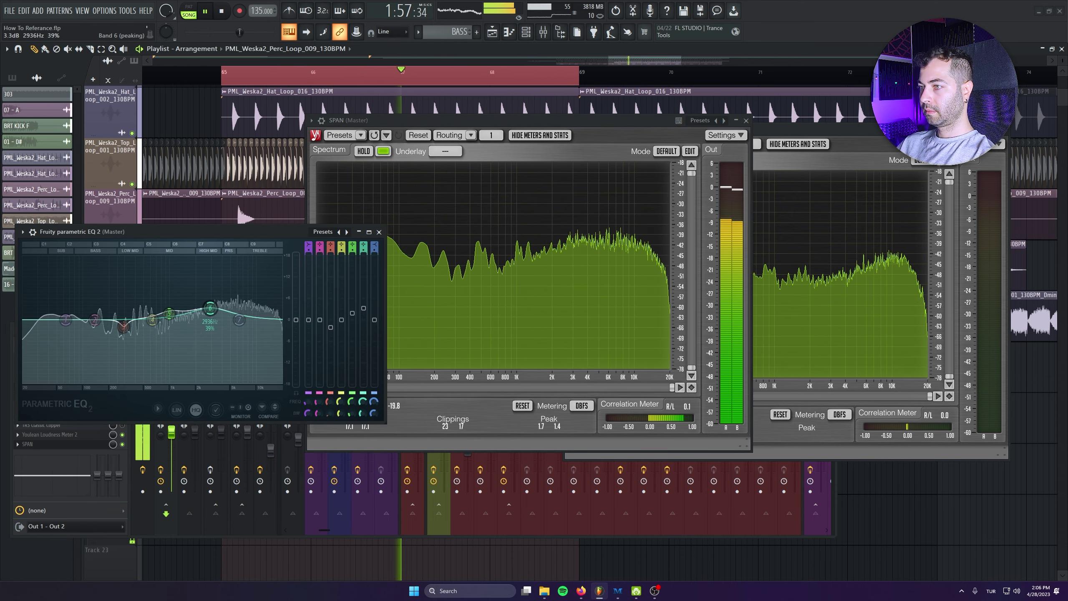
pyautogui.moveTo(363, 413); pyautogui.dragTo(363, 423)
pyautogui.moveTo(364, 308); pyautogui.dragTo(363, 327)
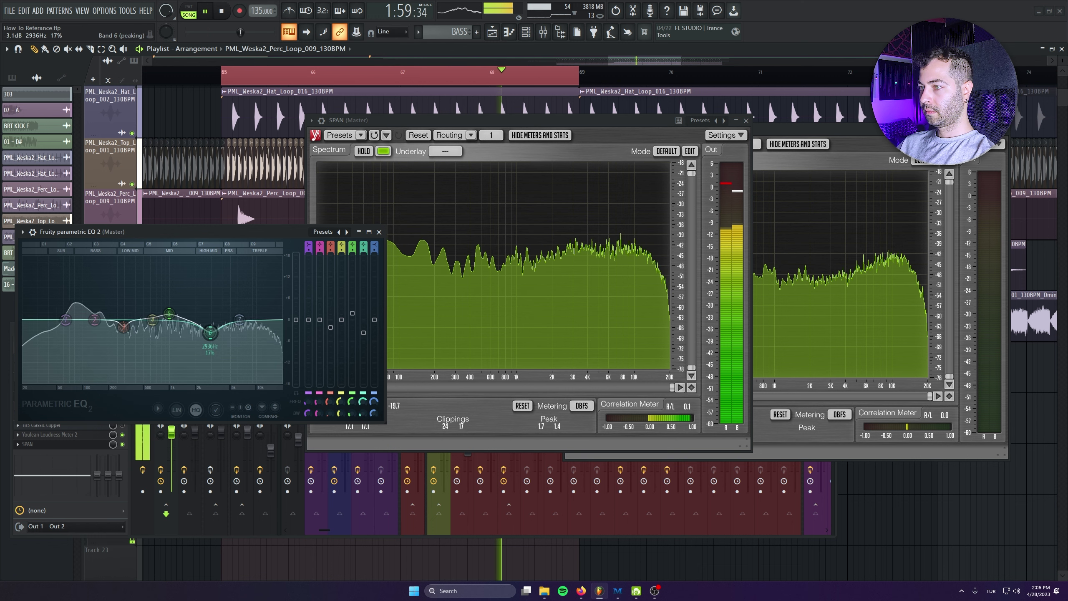
pyautogui.moveTo(363, 413); pyautogui.dragTo(363, 417)
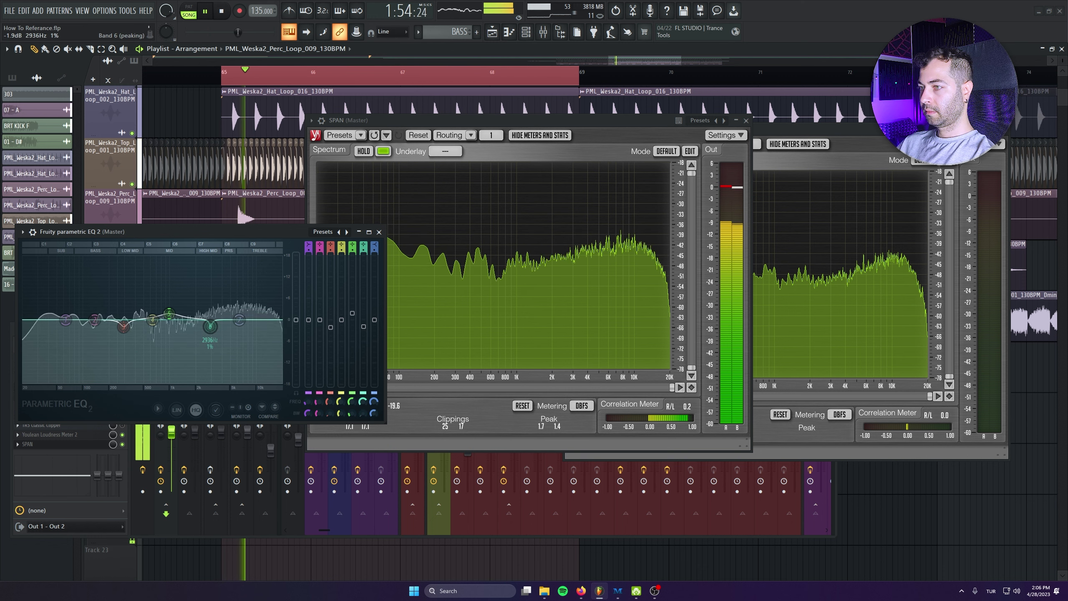
pyautogui.moveTo(364, 326)
pyautogui.mouseDown()
pyautogui.moveTo(364, 348)
pyautogui.moveTo(363, 325)
pyautogui.mouseUp()
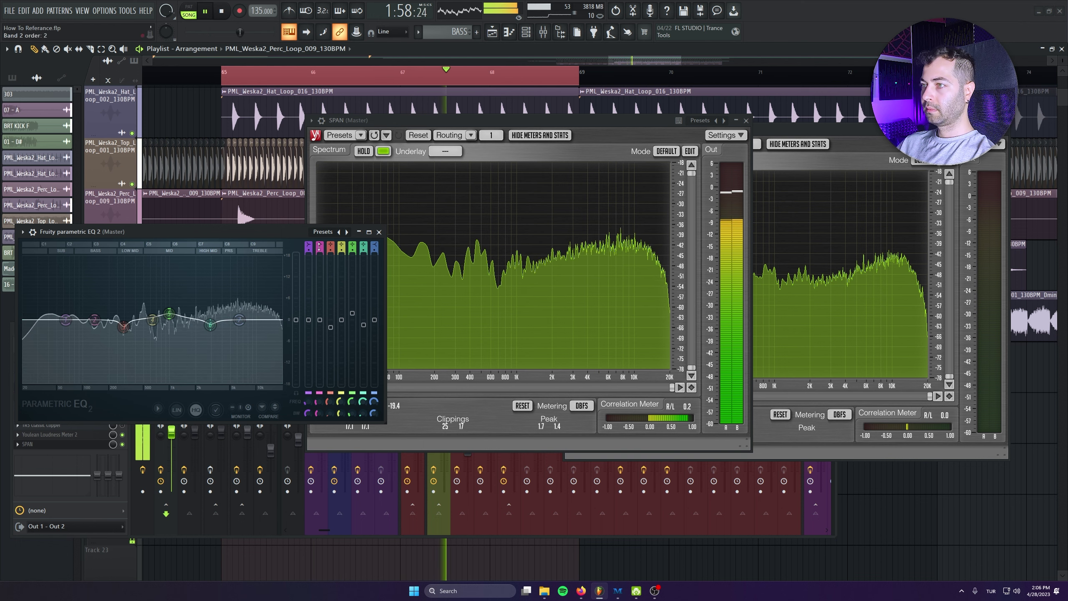
# Stop playback, compare the held Master spectrum with the reference SPAN side by side, and close the Master SPAN.
pyautogui.moveTo(176, 232); pyautogui.dragTo(201, 232)
pyautogui.click(786, 131)
pyautogui.click(517, 120)
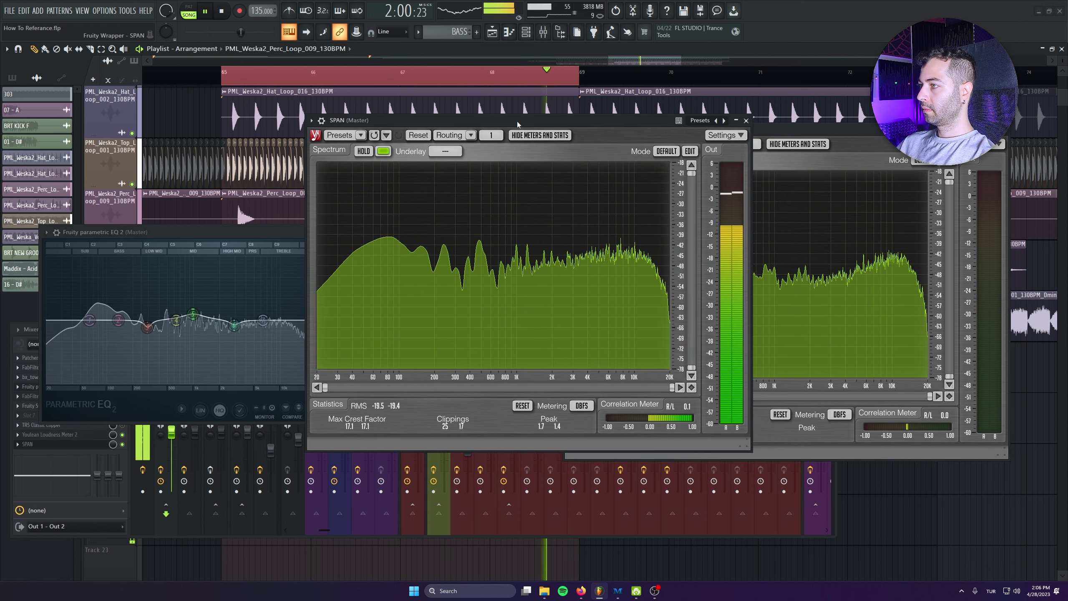
pyautogui.press('space')
pyautogui.moveTo(468, 121); pyautogui.dragTo(282, 129)
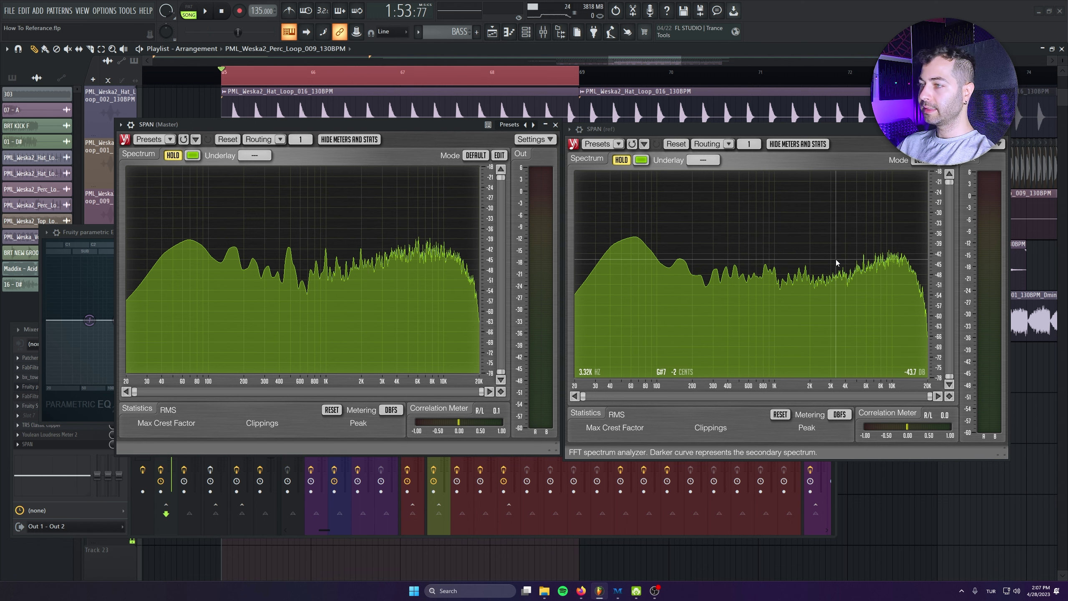
pyautogui.click(555, 124)
# Open the Master's TR5 Classic Clipper, play the arrangement through it, and reopen the Master SPAN.
pyautogui.scroll(5, 466, 302)
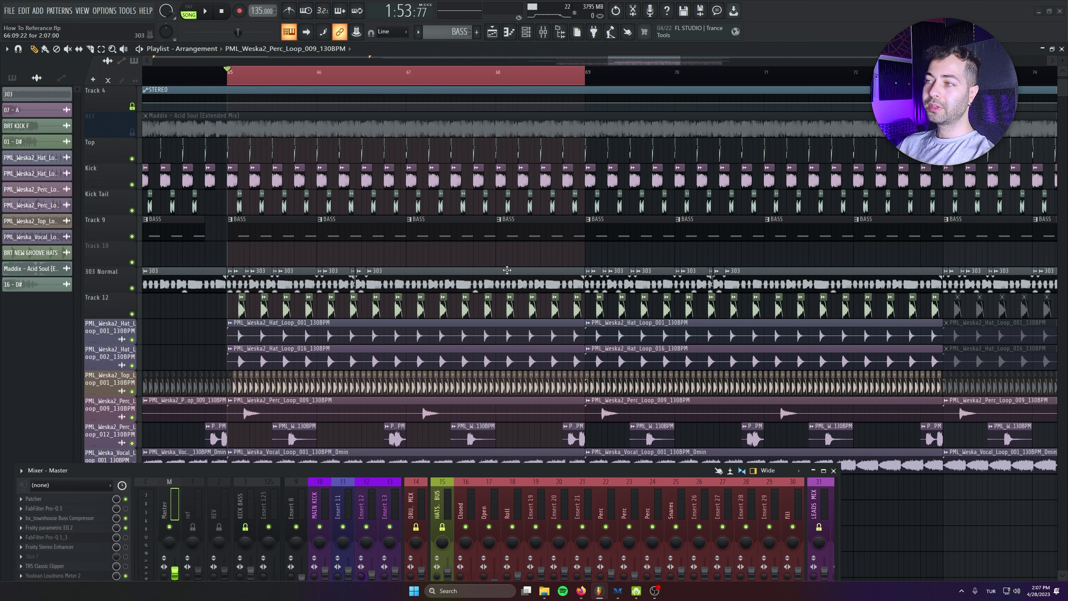
pyautogui.scroll(-1, 507, 270)
pyautogui.moveTo(378, 471); pyautogui.dragTo(432, 373)
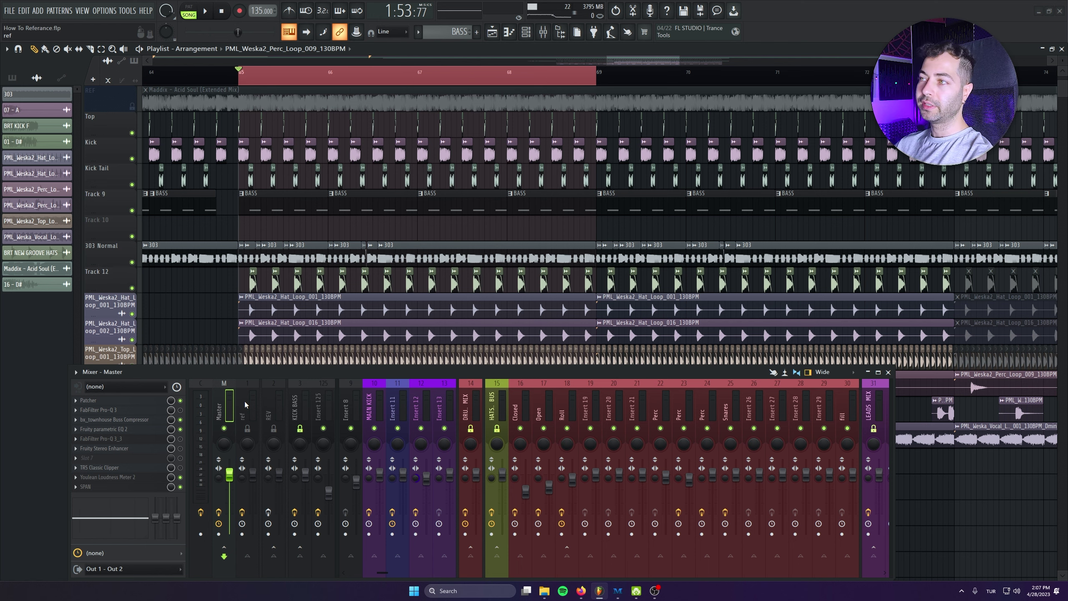
pyautogui.scroll(-3, 437, 255)
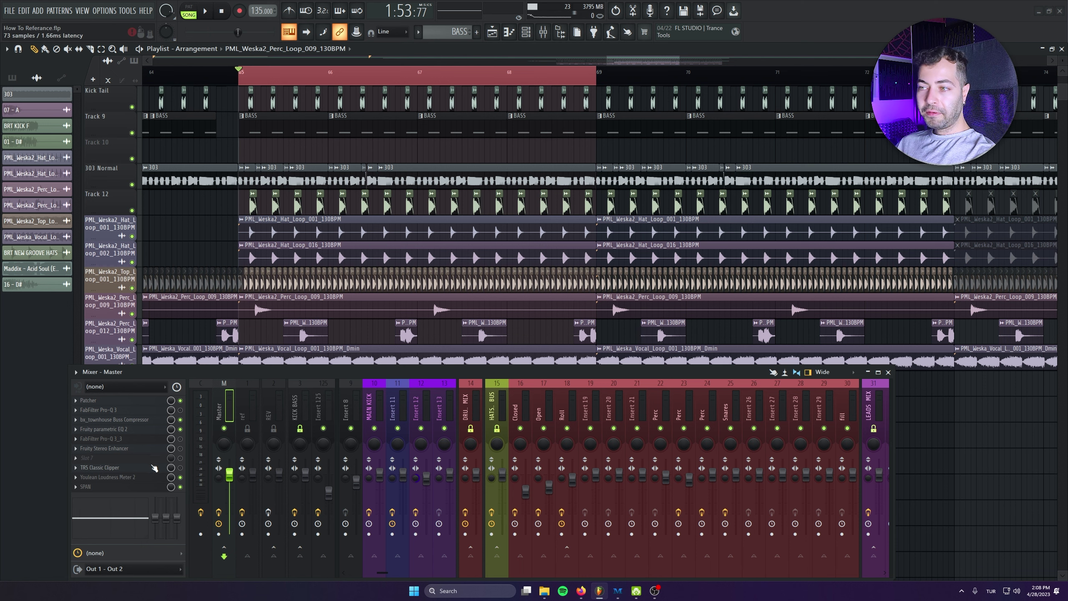
pyautogui.click(154, 468)
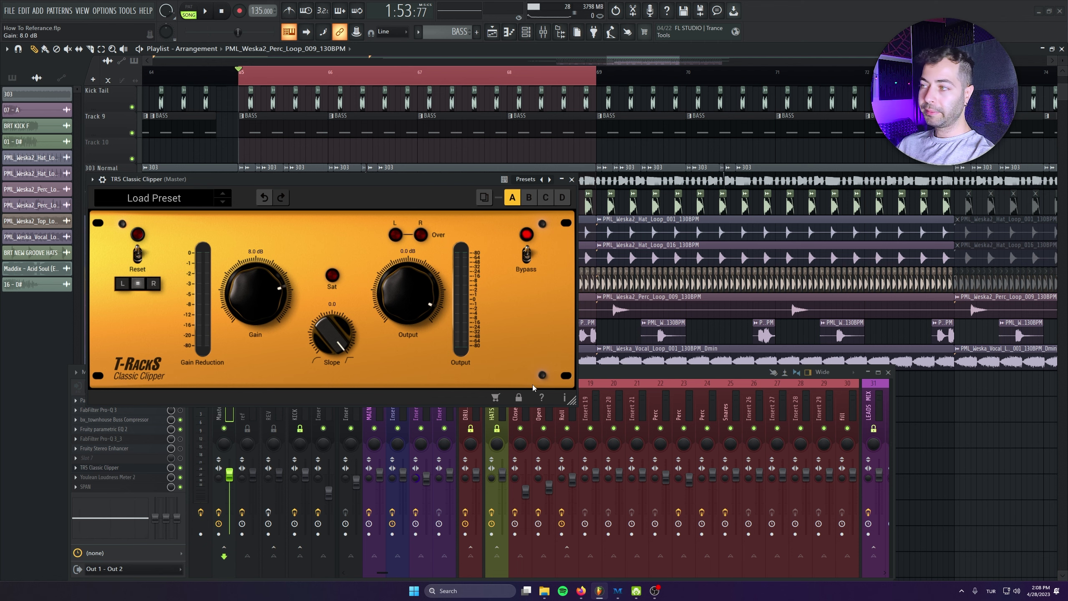
pyautogui.click(593, 372)
pyautogui.press('space')
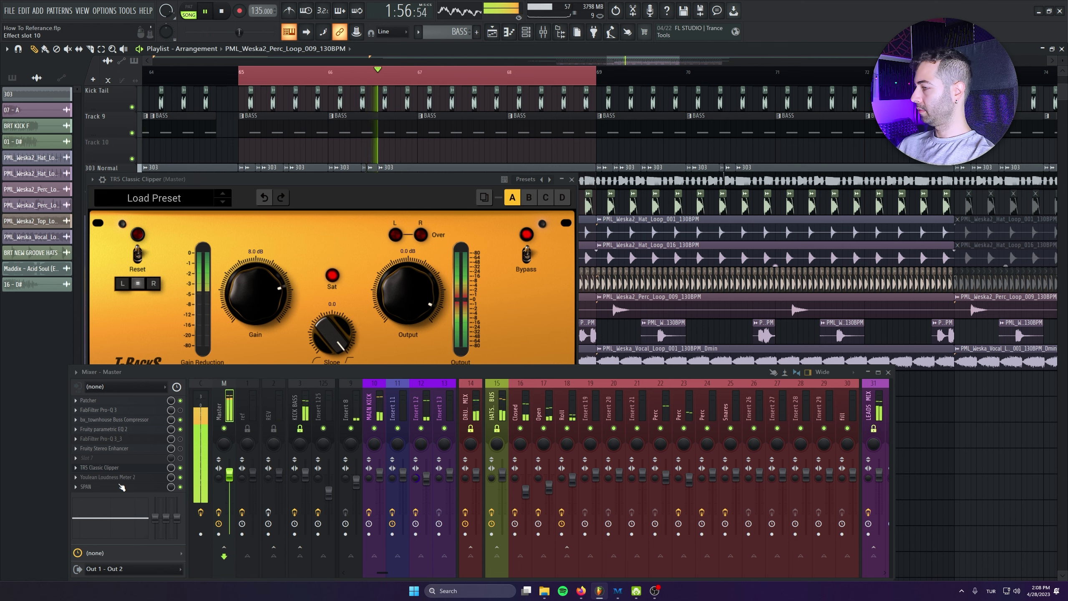
pyautogui.click(121, 487)
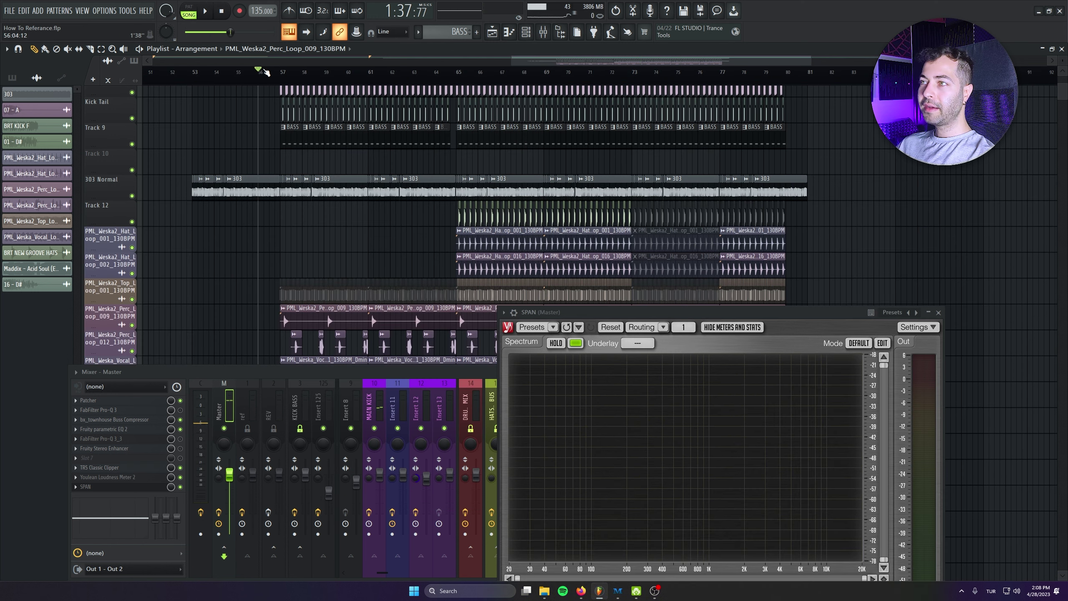
# Play the arrangement from bar 55 and reposition the Master SPAN so its full spectrum and statistics can be watched.
pyautogui.click(232, 75)
pyautogui.click(242, 76)
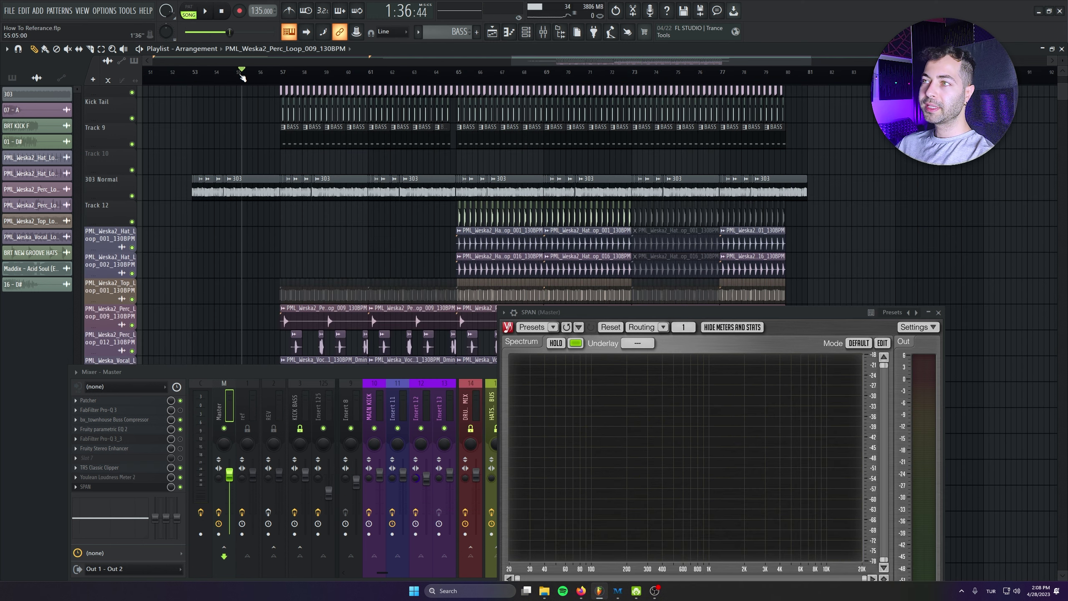
pyautogui.click(237, 73)
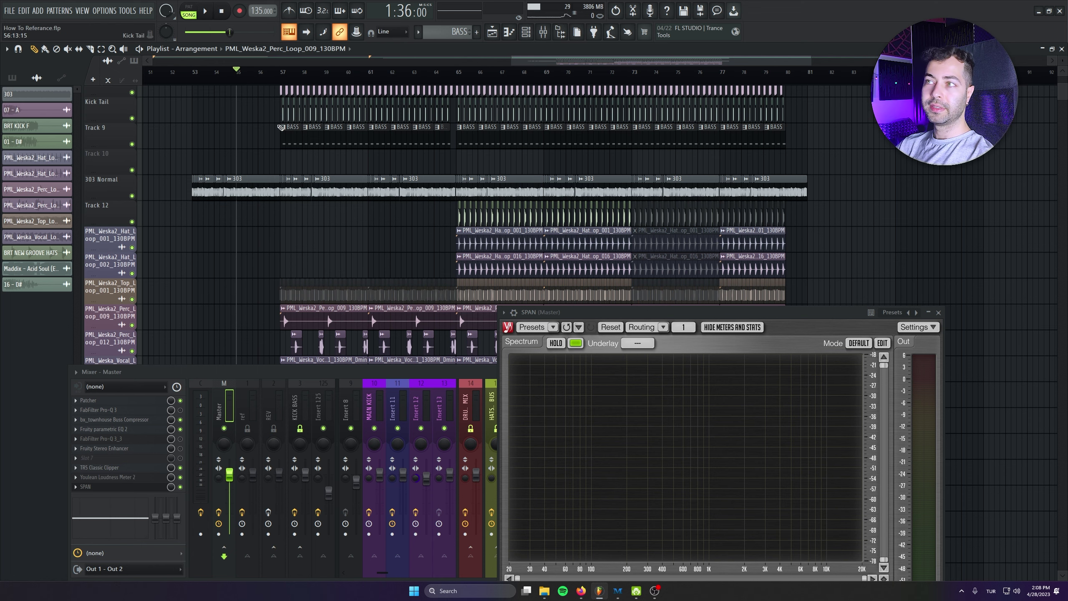
pyautogui.scroll(-1, 281, 128)
pyautogui.press('space')
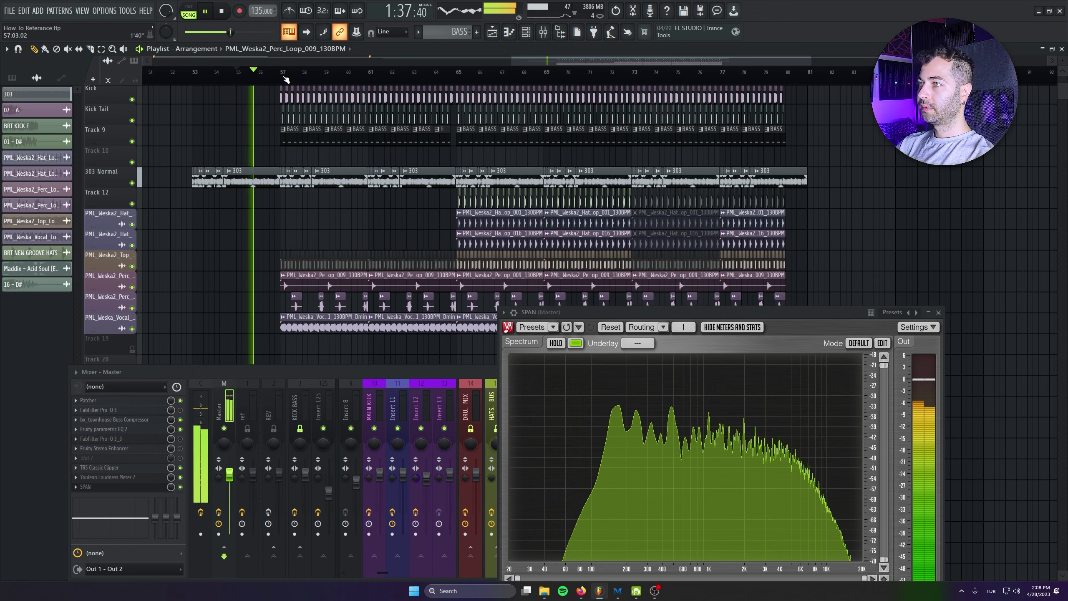
pyautogui.click(389, 371)
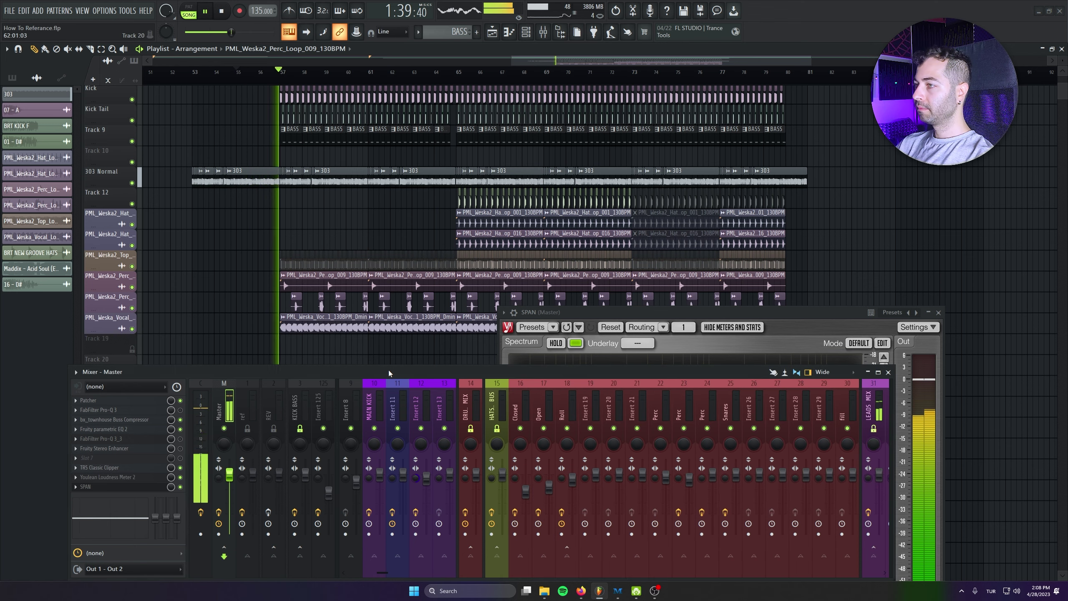
pyautogui.moveTo(629, 312); pyautogui.dragTo(492, 180)
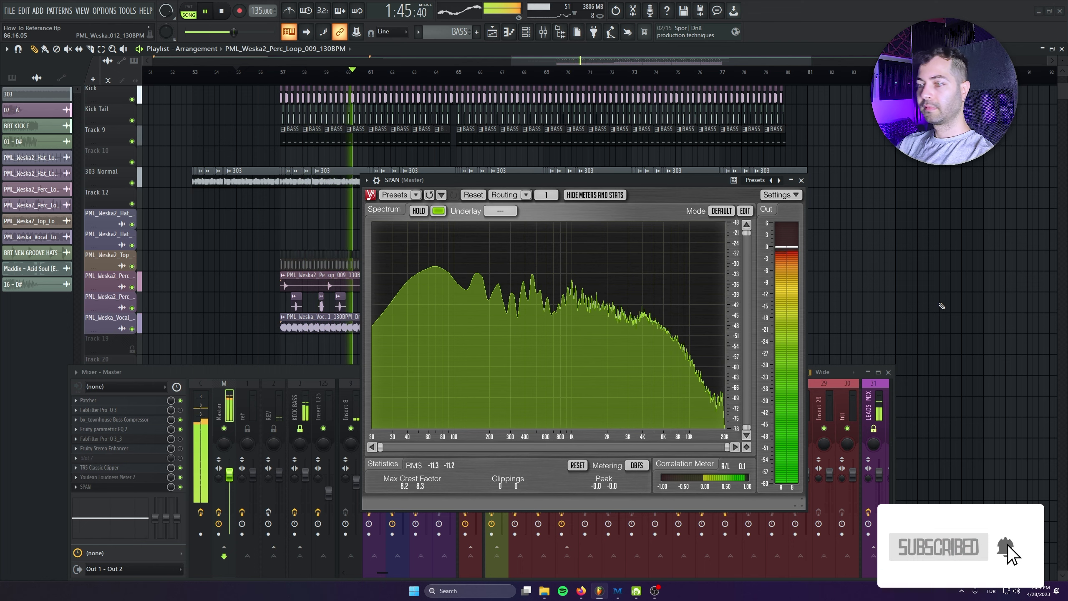
# Briefly open and close the Master's bx_townhouse Buss Compressor, and move SPAN clear of the later playlist clips before stopping playback.
pyautogui.click(144, 419)
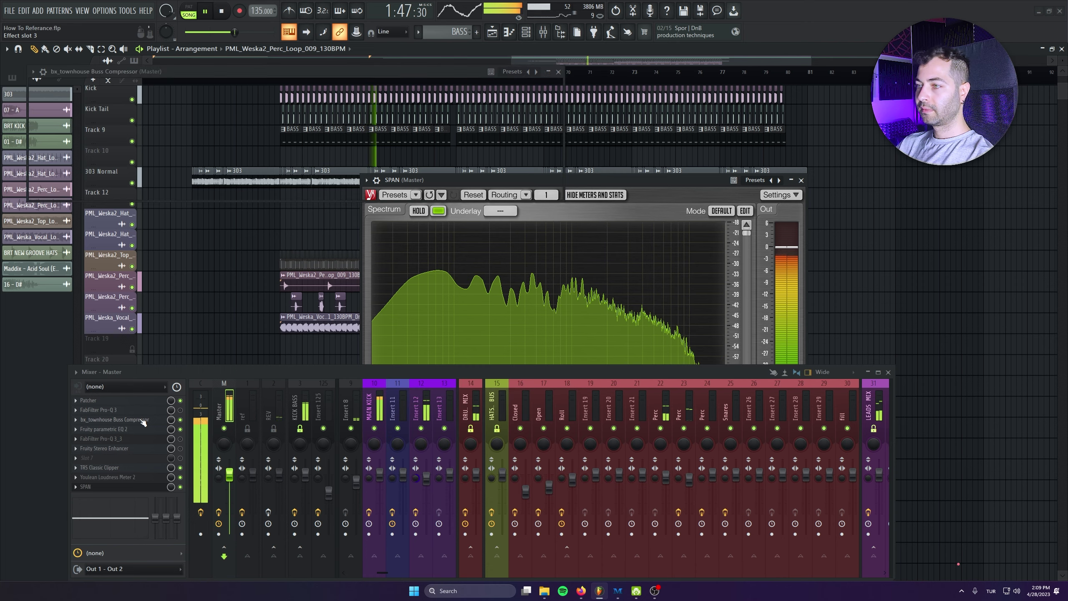
pyautogui.click(142, 420)
pyautogui.moveTo(628, 178); pyautogui.dragTo(615, 96)
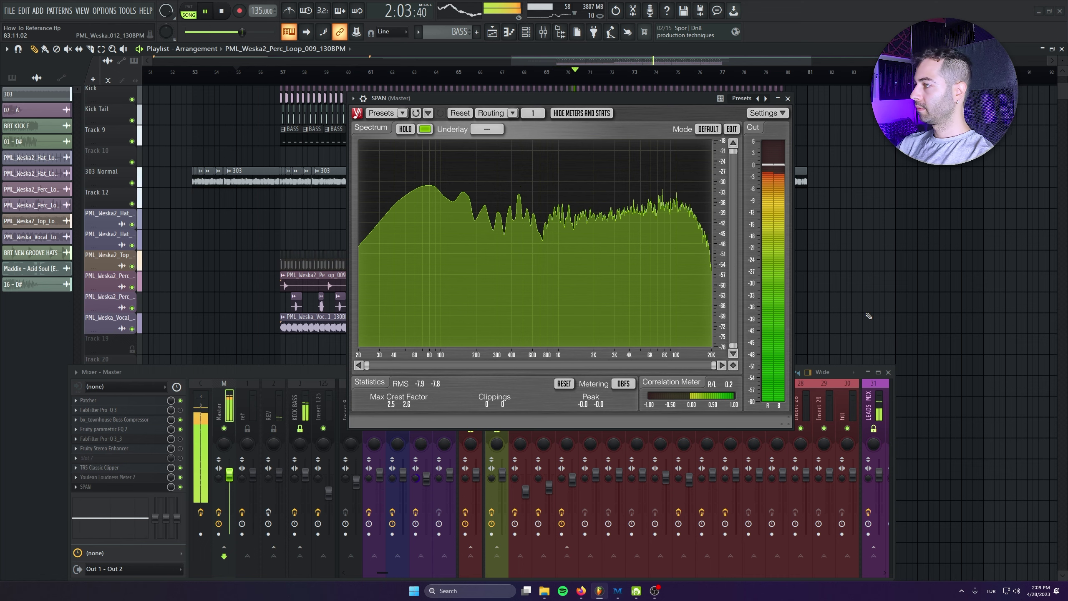
pyautogui.moveTo(616, 101); pyautogui.dragTo(304, 81)
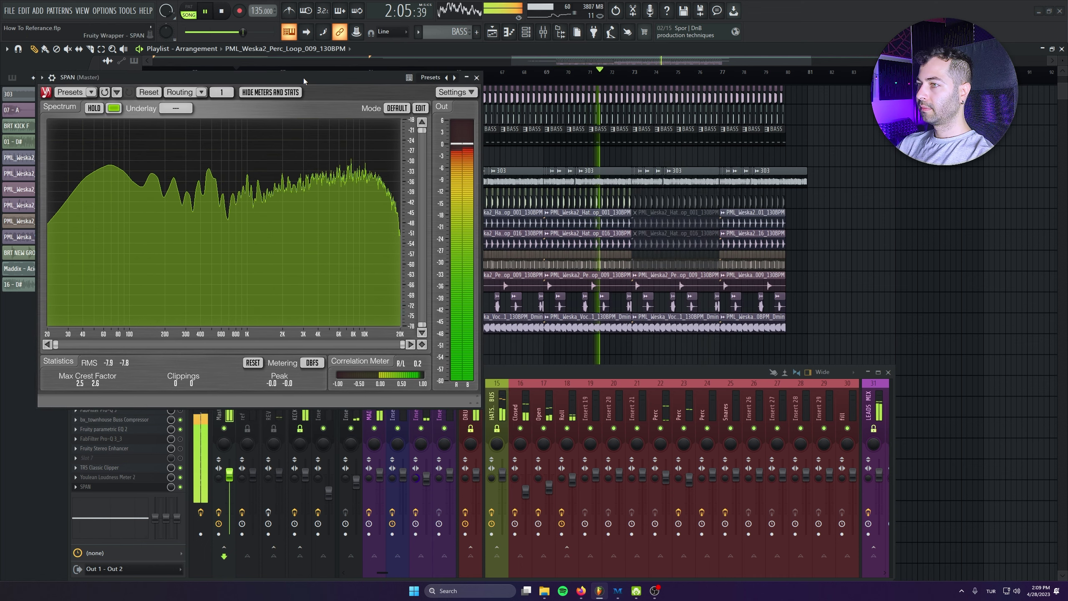
pyautogui.press('space')
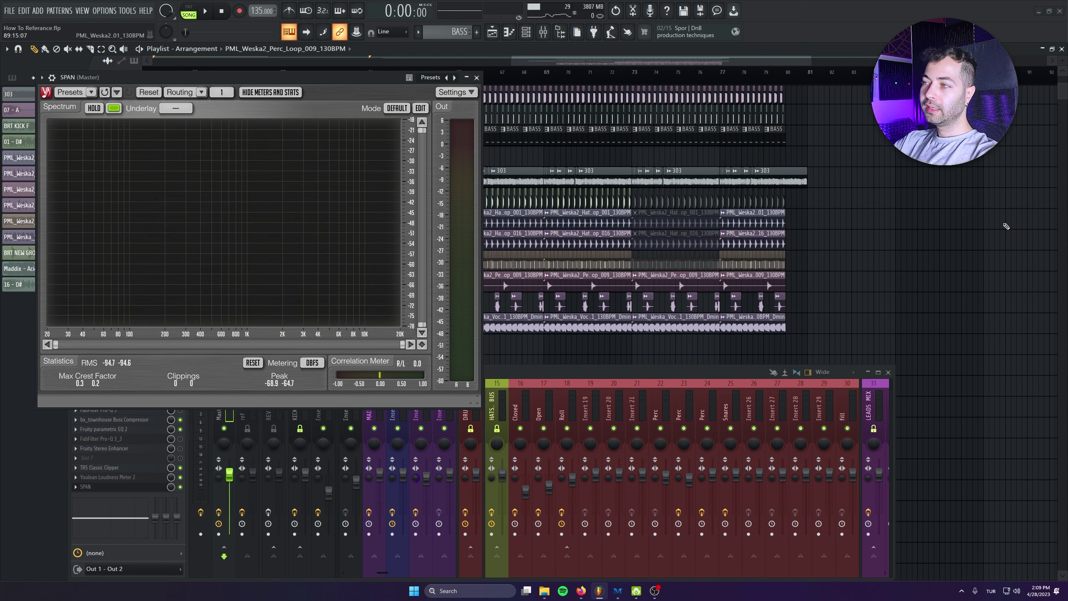